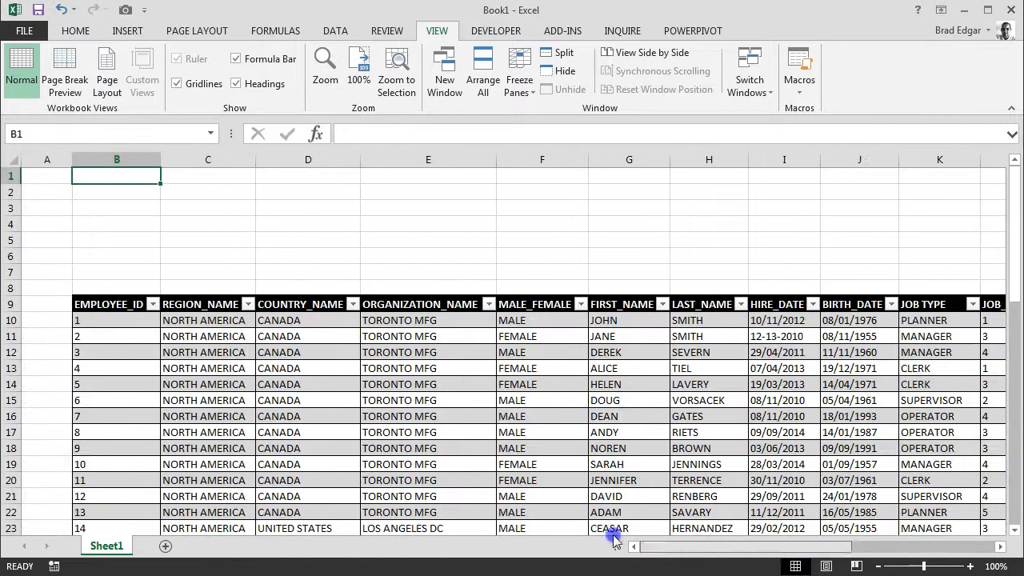
- Rename the Sheet1 worksheet as EMPLOYEES
left_click(104, 548)
right_click(104, 548)
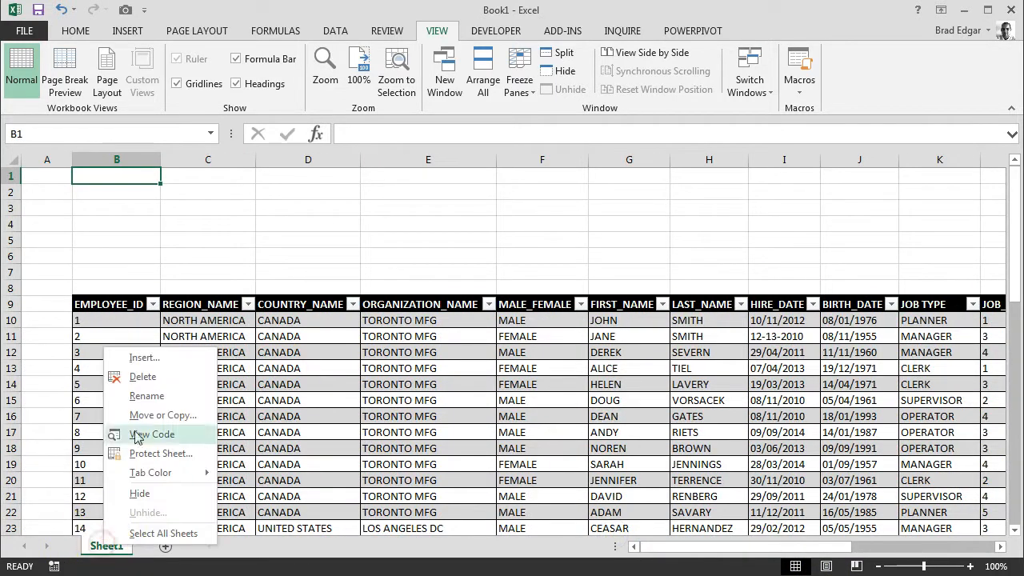
left_click(145, 397)
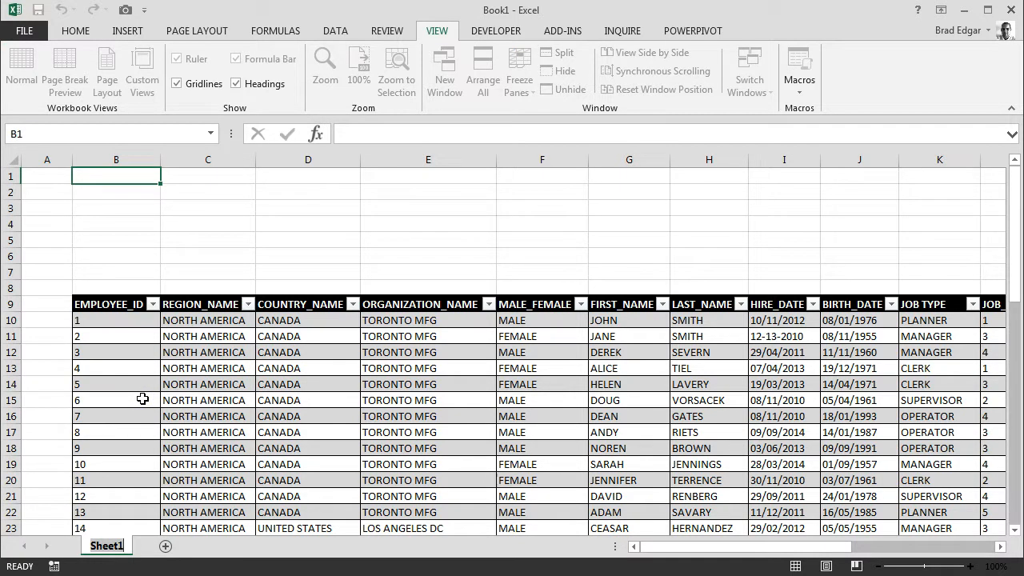
type("EMPL")
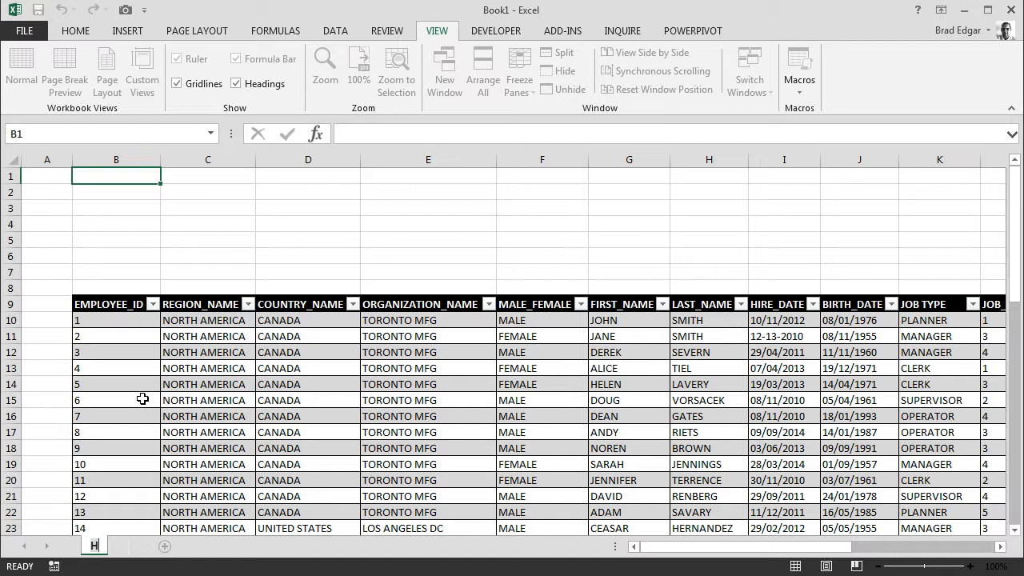
type("OYEES")
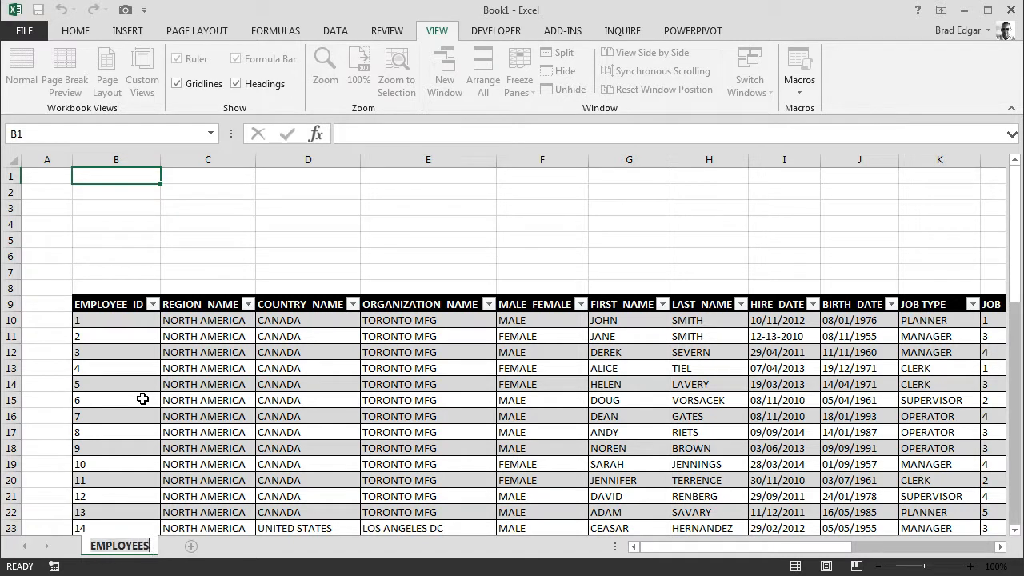
key("Return")
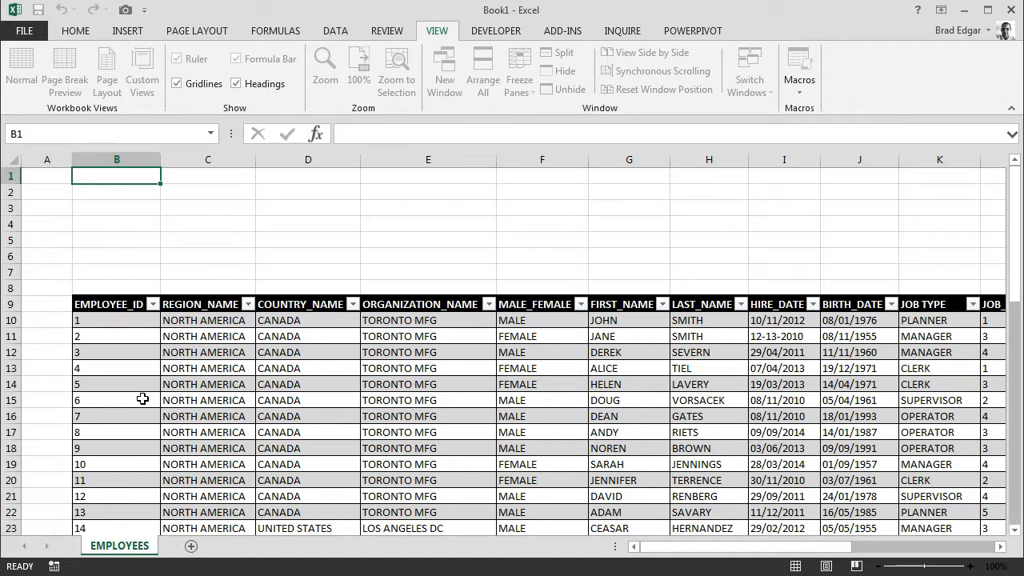
left_click(140, 223)
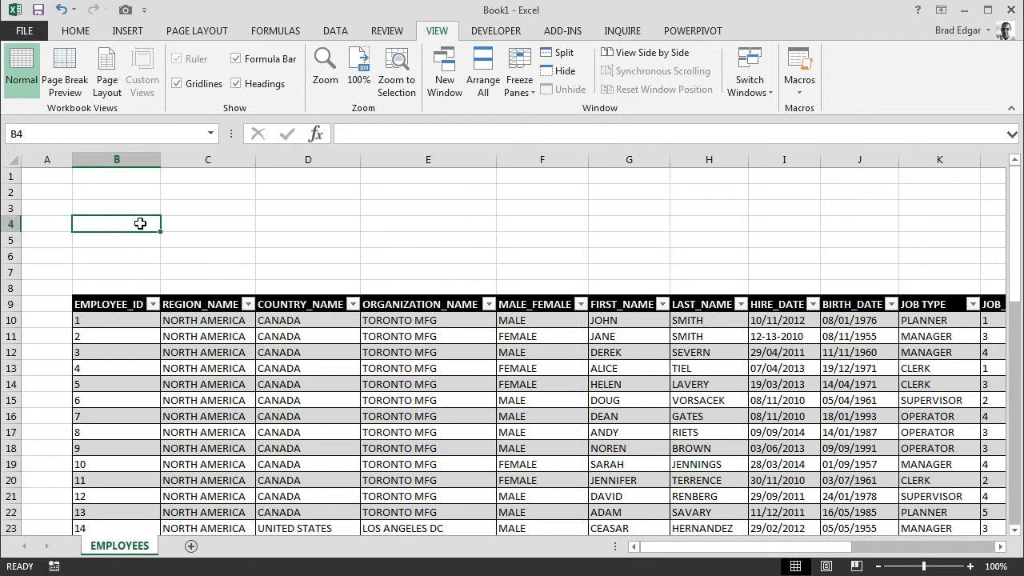
key("alt+h")
key("o")
key("r")
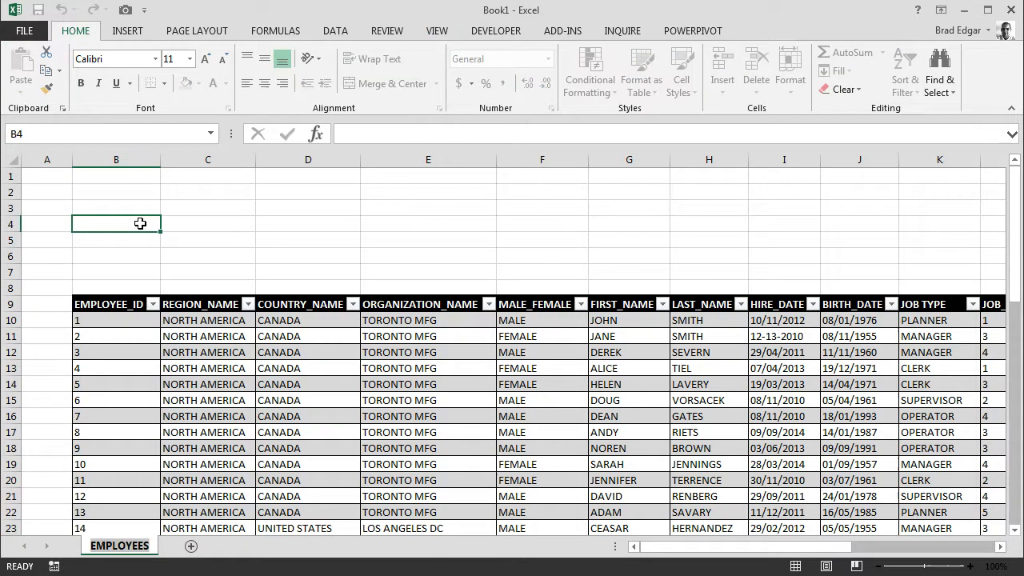
left_click(134, 220)
- Hide the gridlines on the EMPLOYEES worksheet
left_click(117, 206)
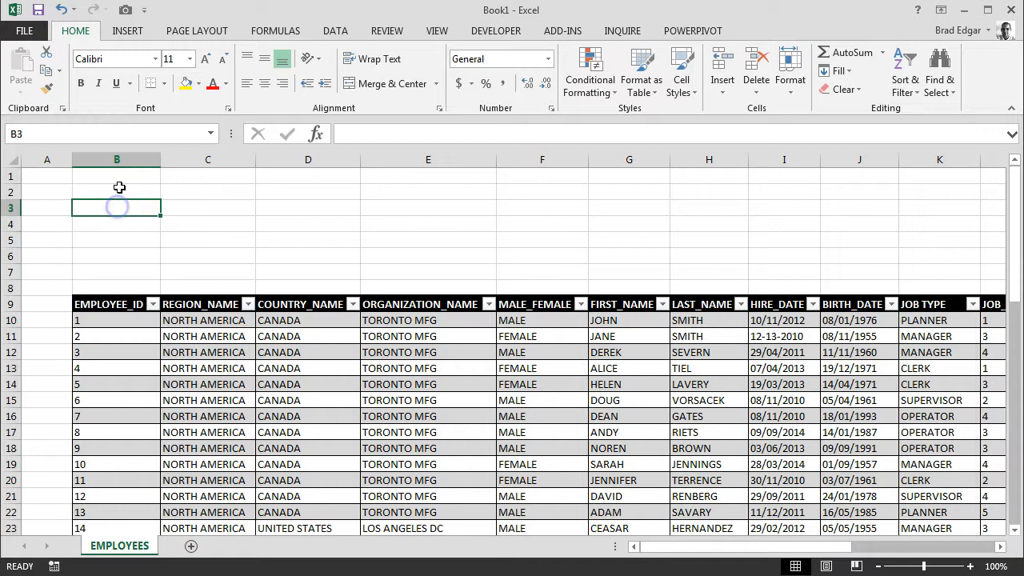
left_click(119, 187)
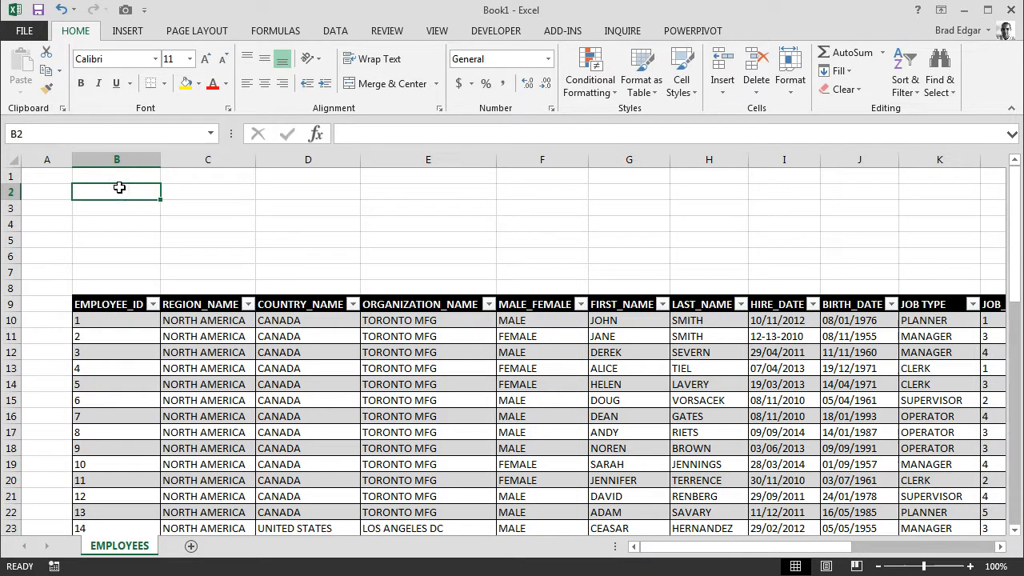
key("alt")
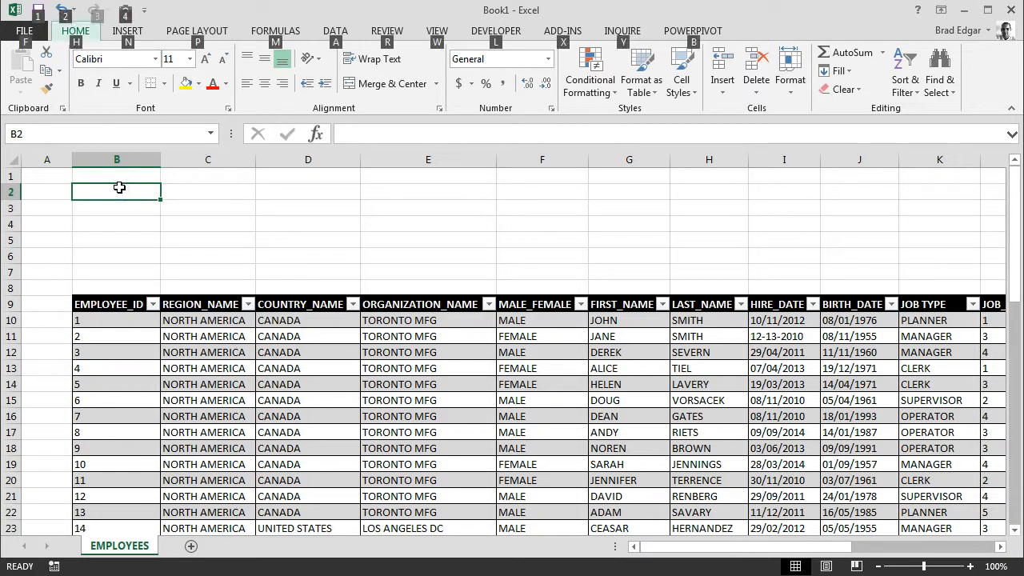
key("w")
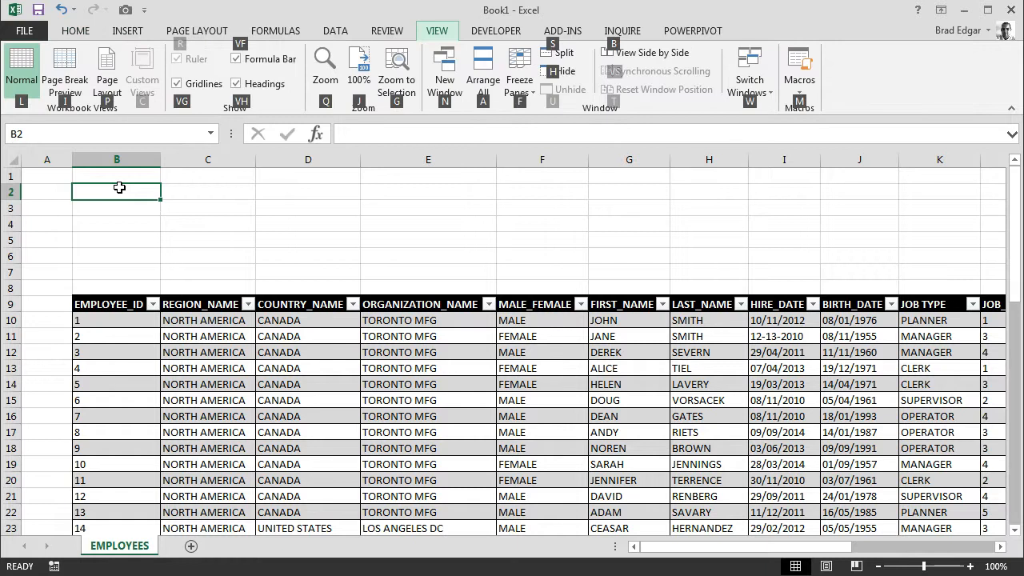
key("v")
key("g")
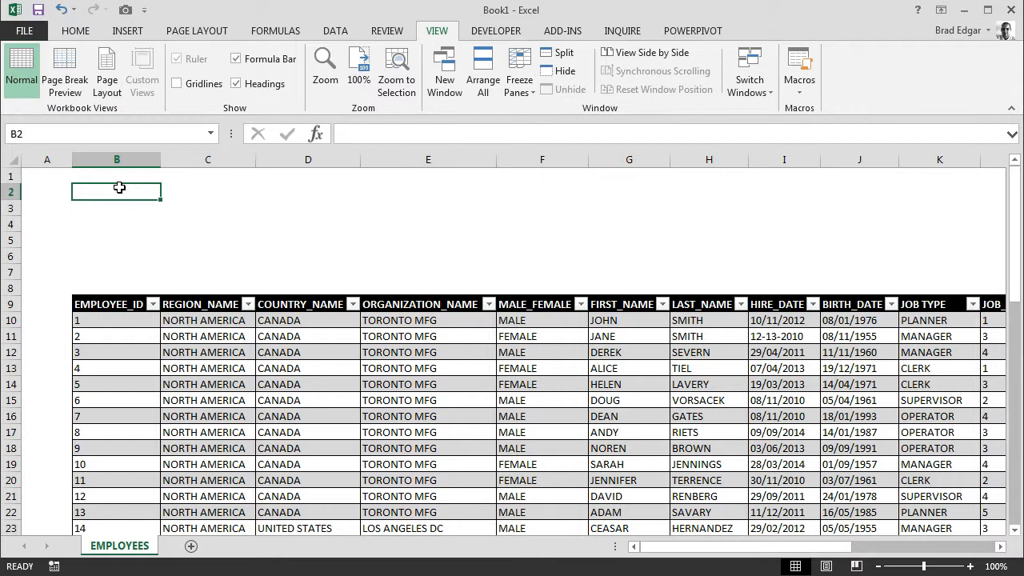
left_click(96, 238)
left_click_drag(57, 178, 211, 268)
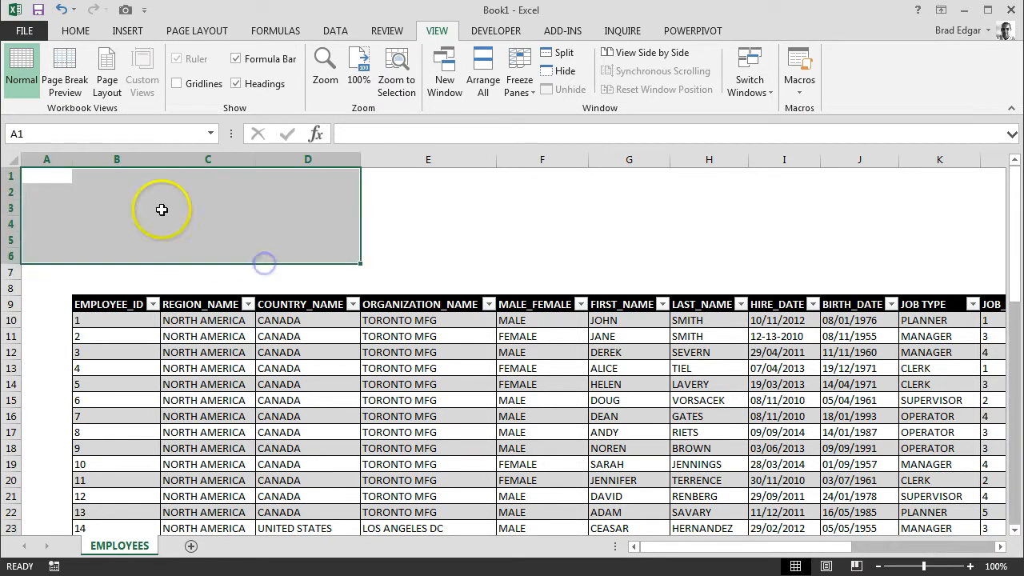
left_click(152, 208)
left_click_drag(118, 181, 244, 247)
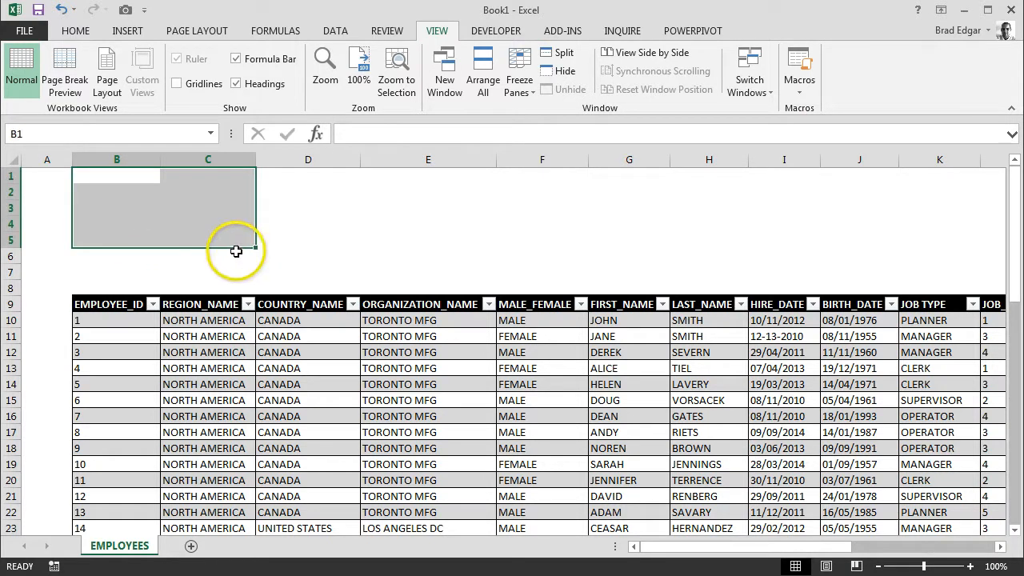
left_click(229, 253)
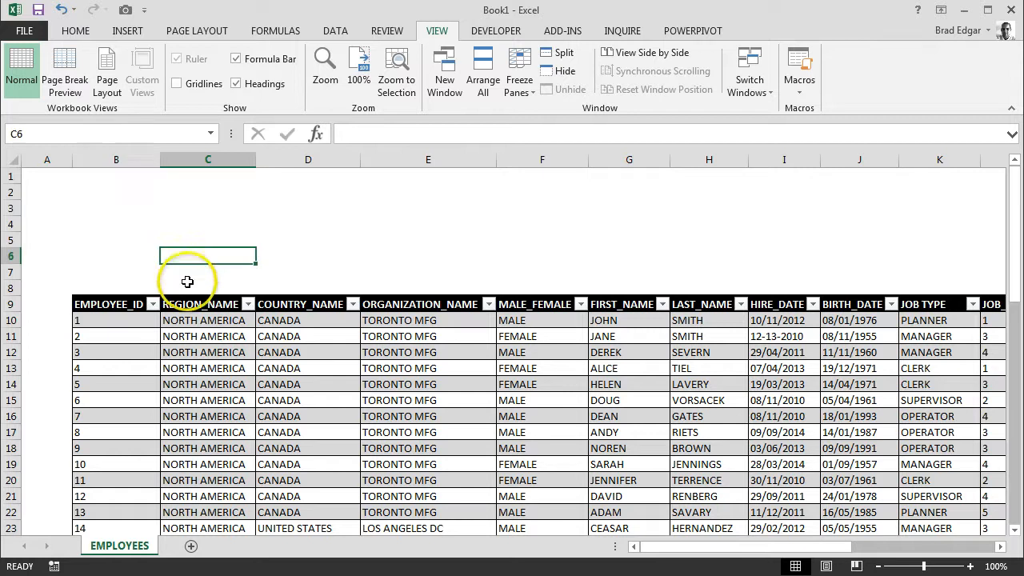
- Check the name assigned to the employee data table in its table design properties
left_click(132, 305)
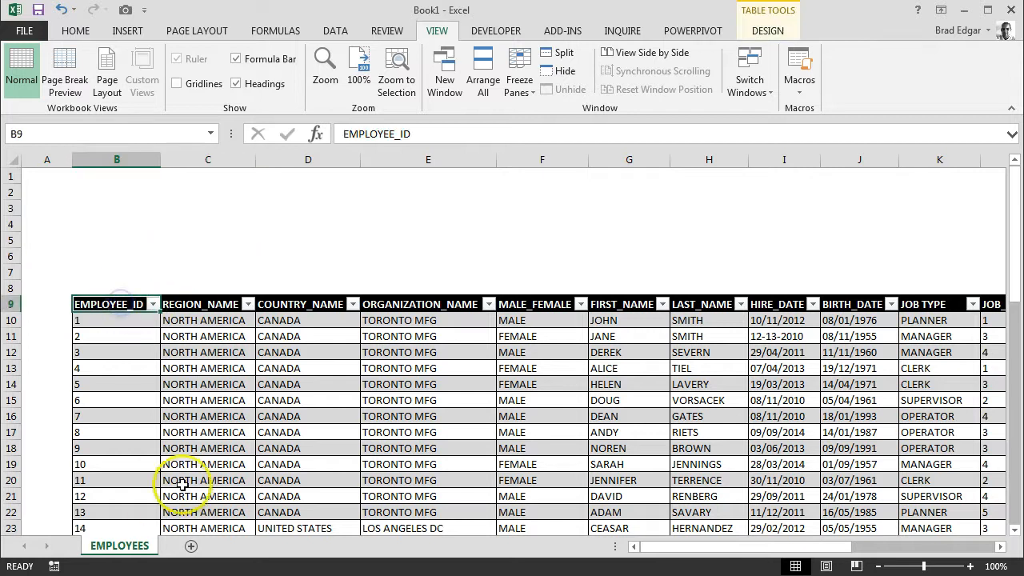
left_click(135, 338)
left_click(119, 303)
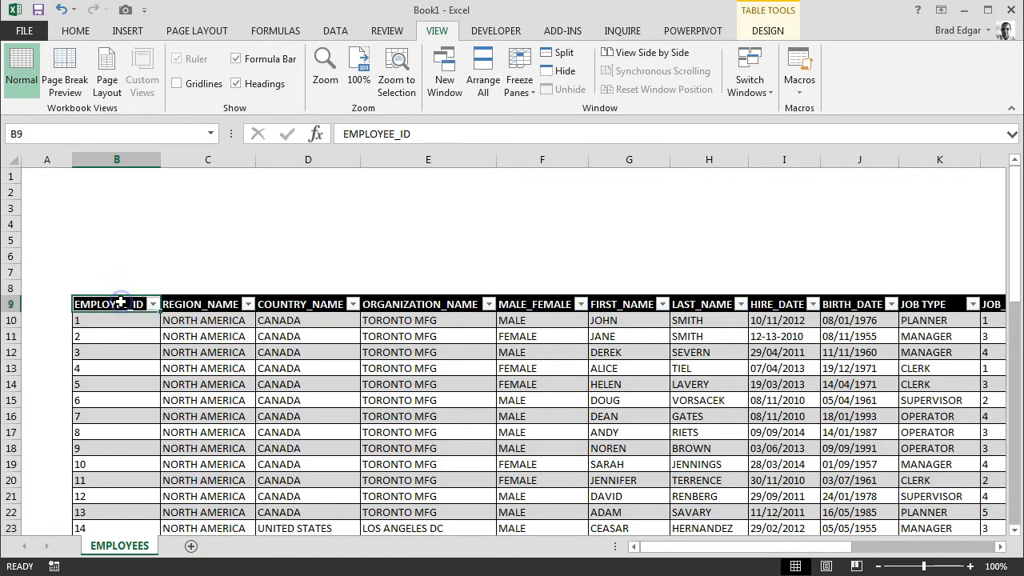
scroll(120, 303, "right", 3)
scroll(120, 302, "left", 3)
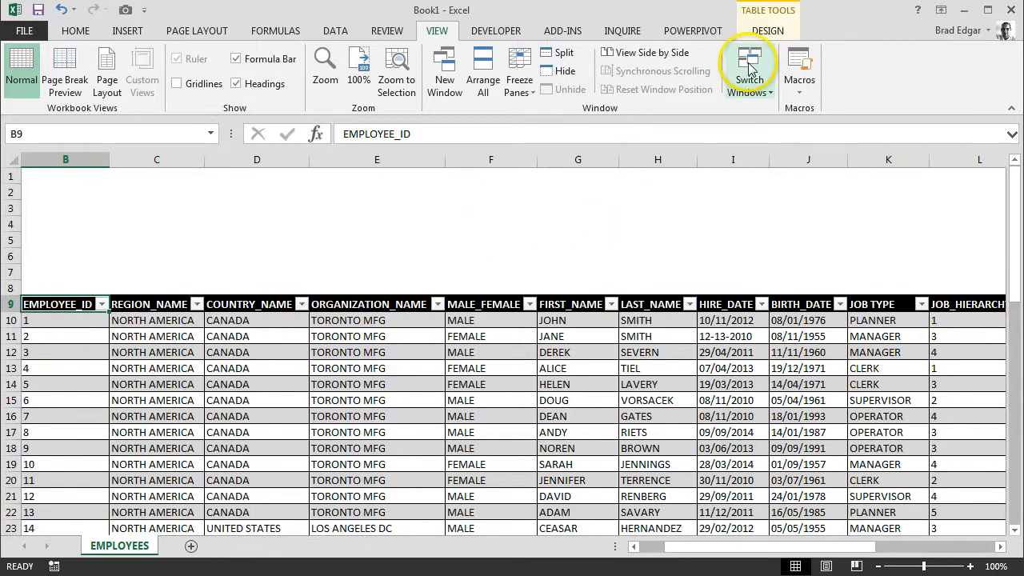
left_click(763, 31)
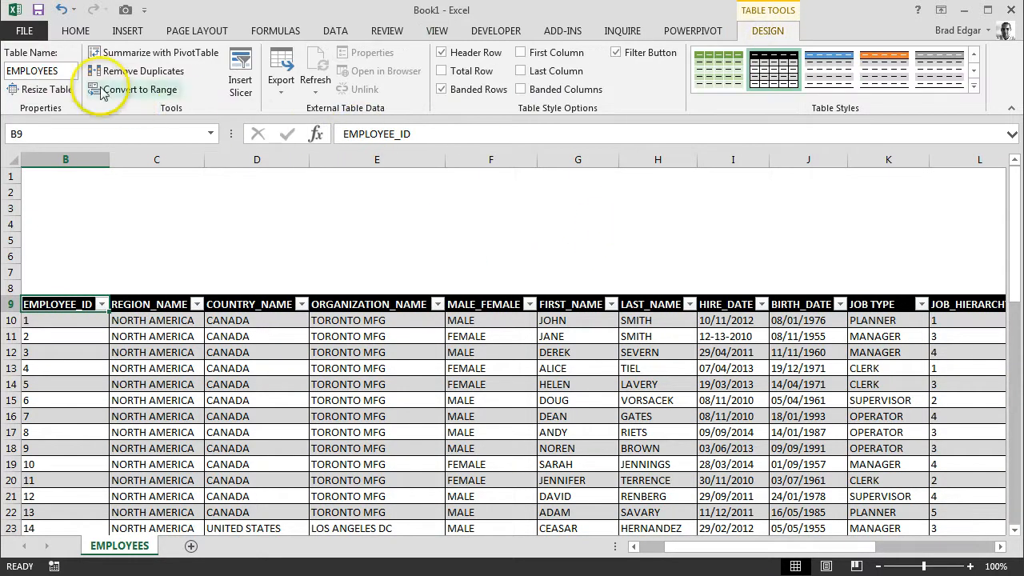
left_click(44, 70)
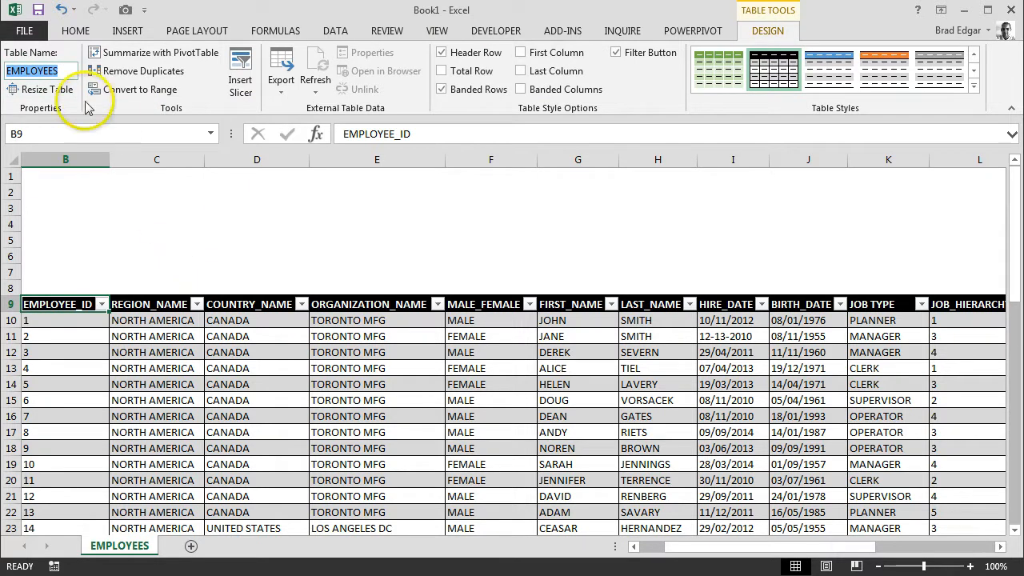
left_click(103, 252)
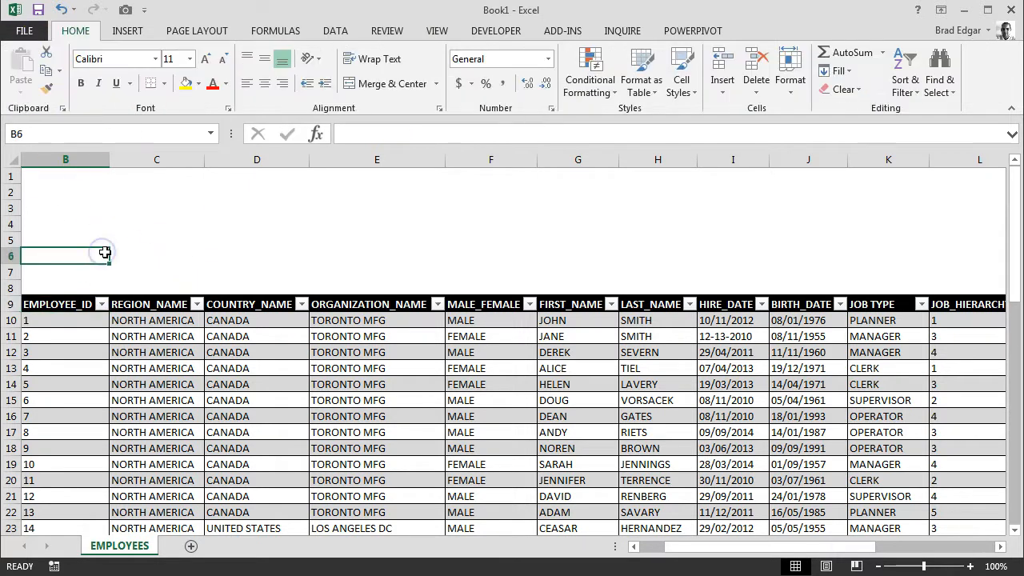
key("Up")
key("Left")
left_click(104, 249)
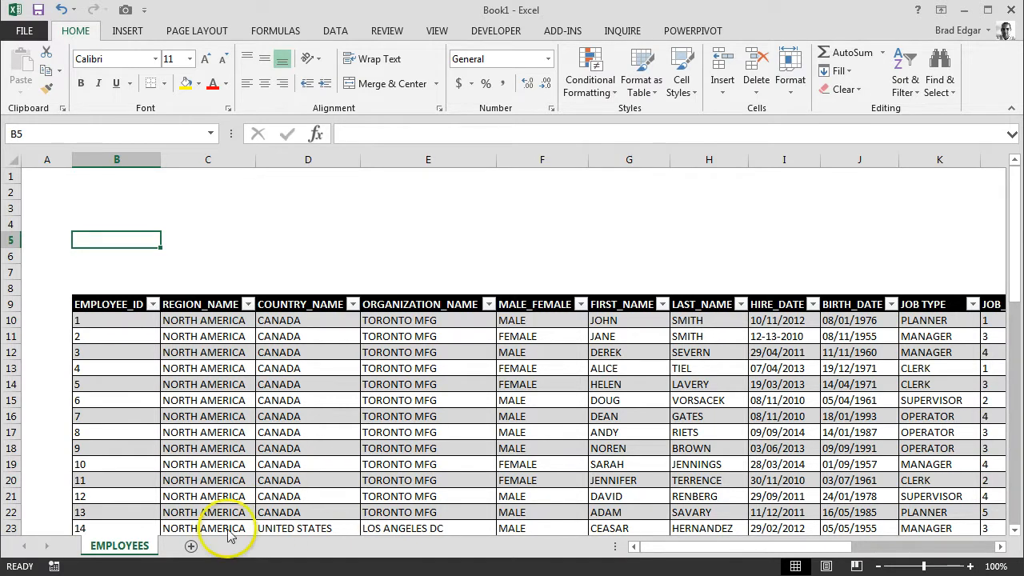
key("Up")
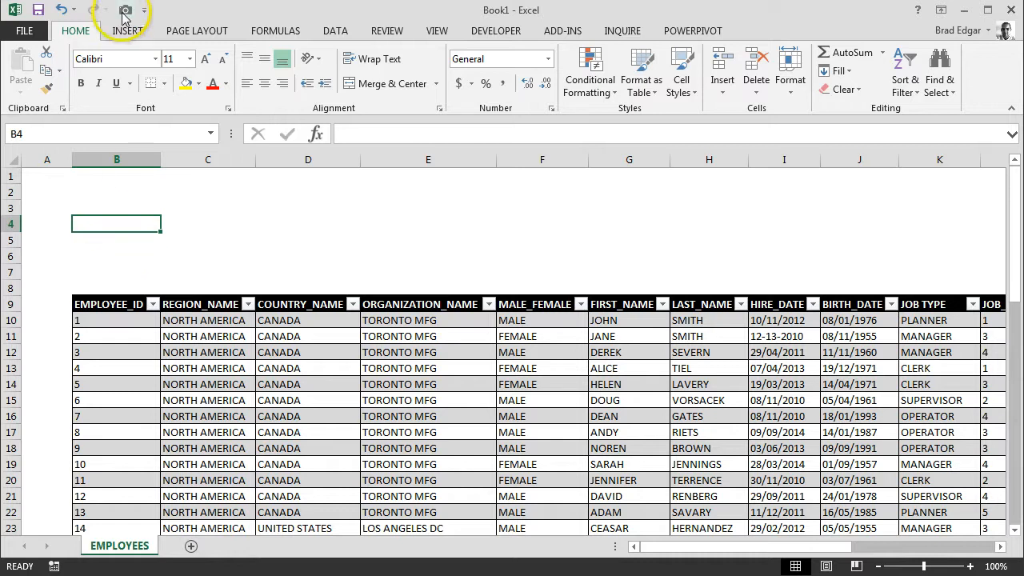
- Summarize the EMPLOYEES table with a PivotTable placed on a new worksheet
left_click(176, 369)
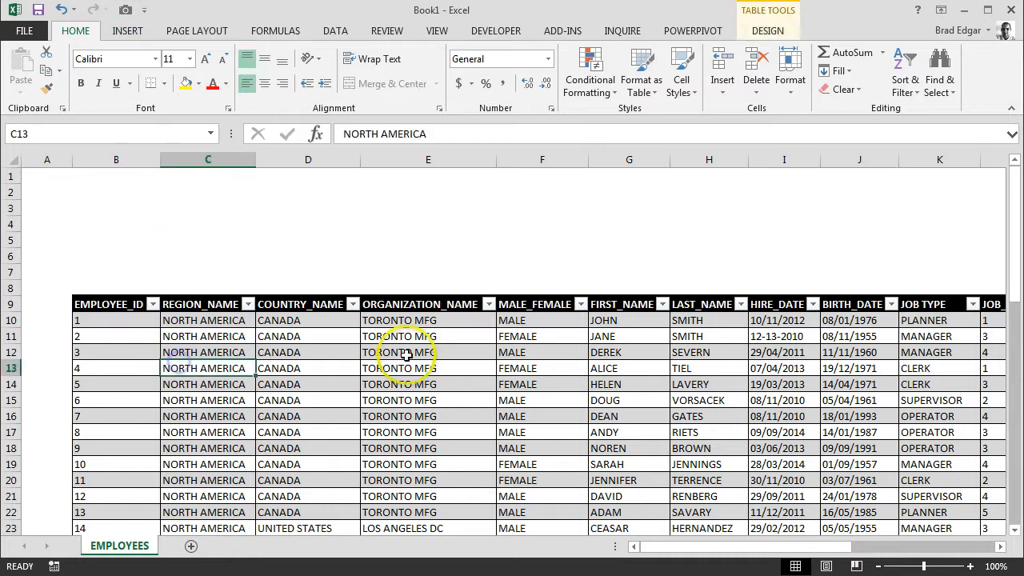
left_click(770, 30)
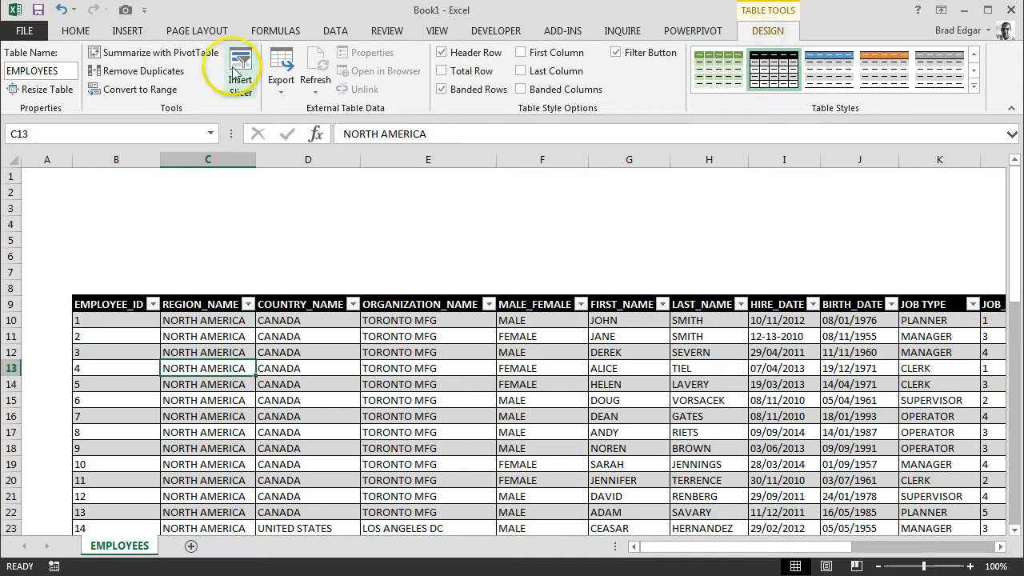
left_click(166, 52)
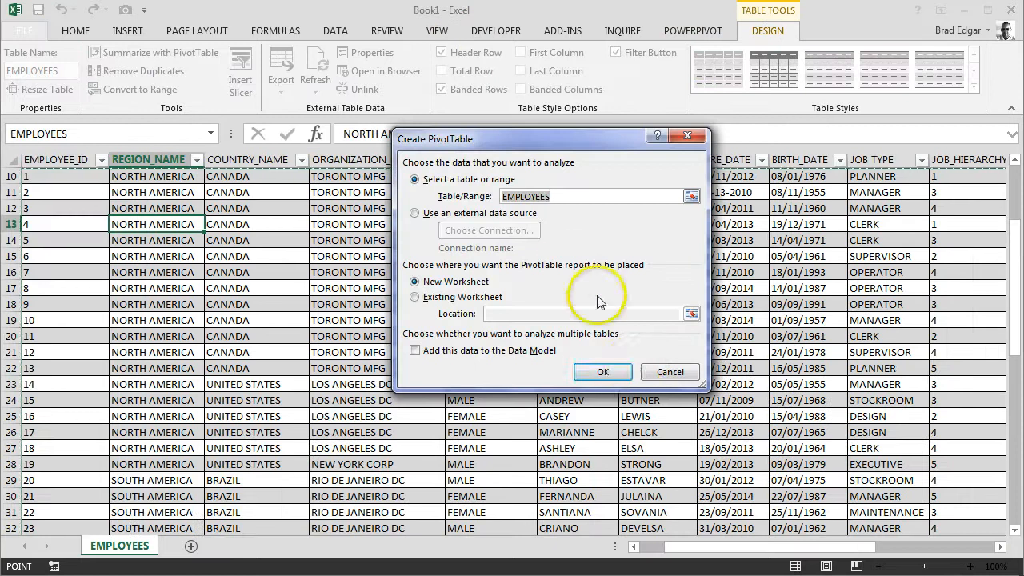
left_click(596, 372)
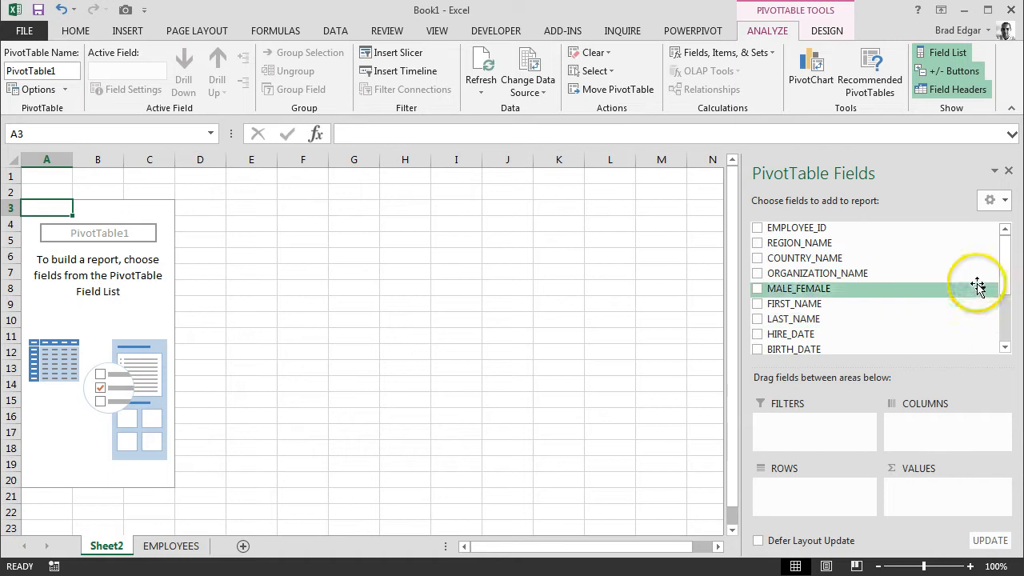
- Add the EMPLOYEE_ID field to the PivotTable's rows
left_click_drag(999, 287, 1005, 251)
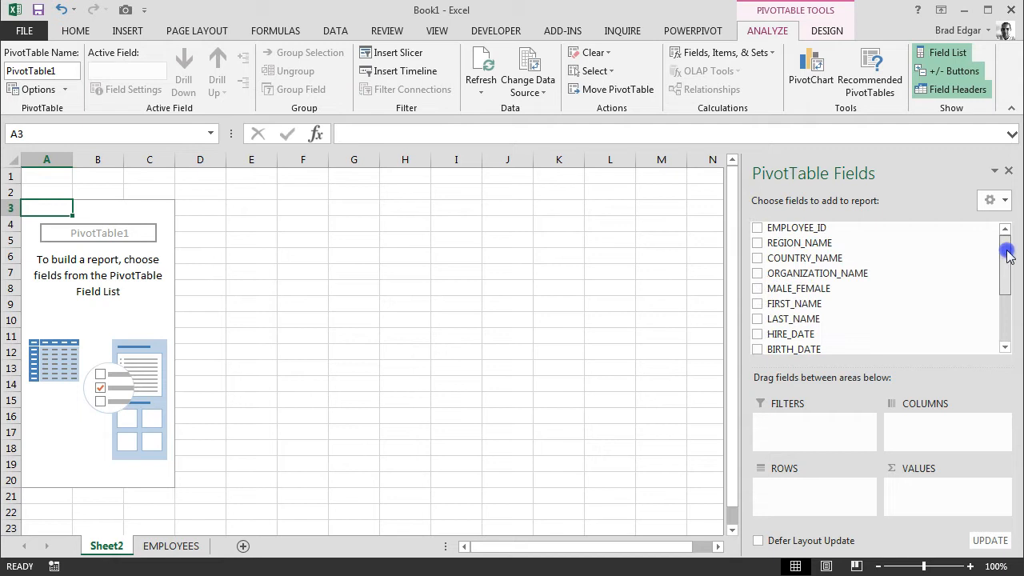
left_click_drag(827, 228, 820, 497)
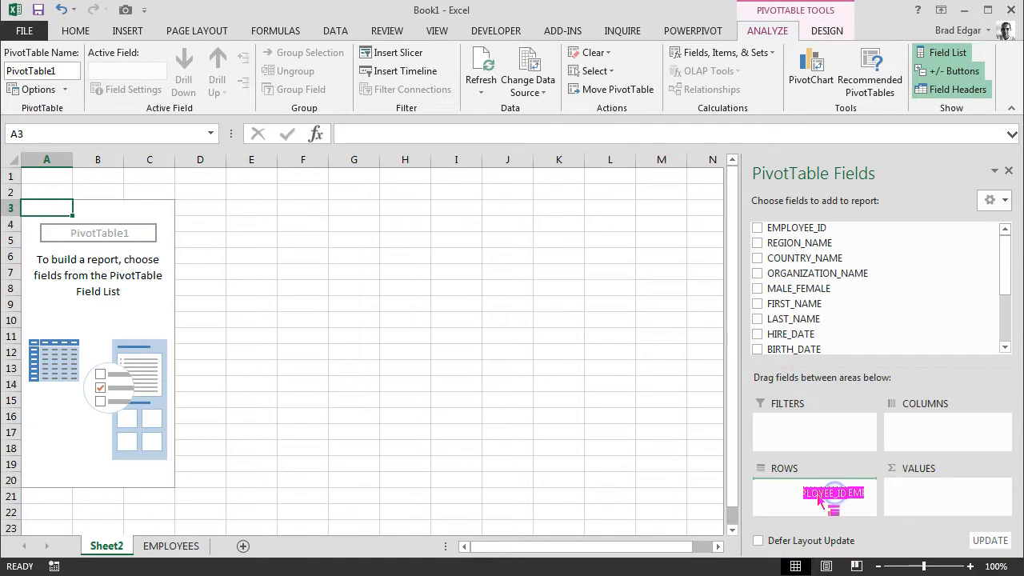
left_click_drag(820, 497, 819, 497)
left_click_drag(819, 497, 819, 499)
left_click_drag(819, 499, 819, 499)
left_click_drag(819, 500, 828, 492)
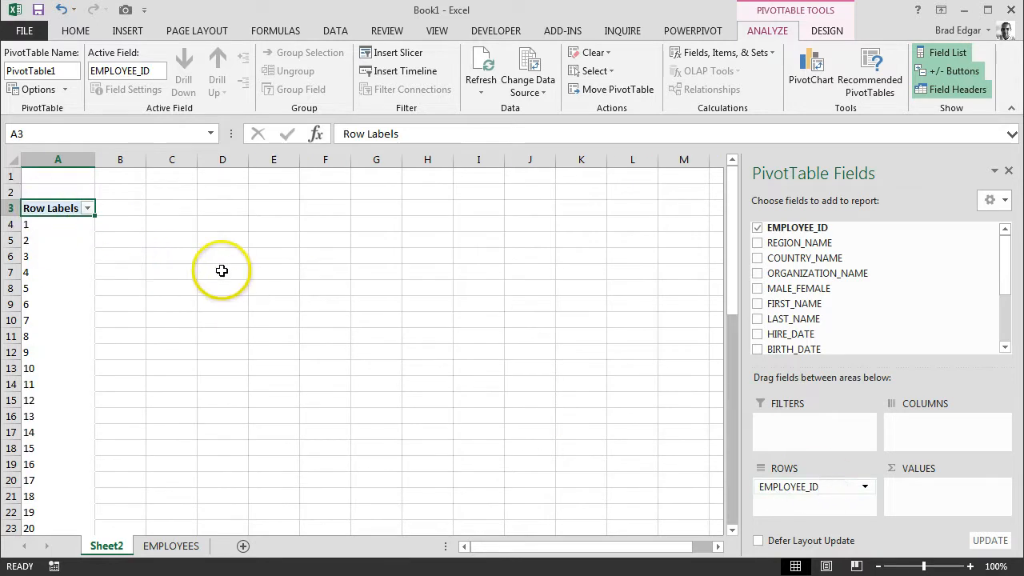
- Add the FIRST_NAME and LAST_NAME fields to the PivotTable's rows, below EMPLOYEE_ID
scroll(192, 268, "down", 10)
scroll(192, 263, "up", 6)
scroll(192, 263, "up", 6)
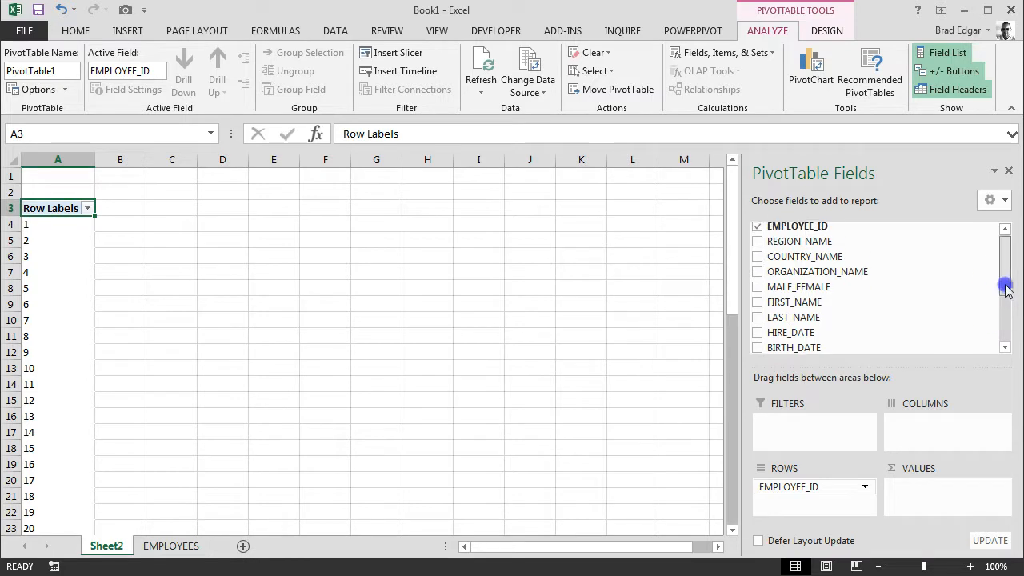
left_click_drag(1002, 286, 1002, 303)
left_click_drag(796, 270, 806, 504)
left_click_drag(800, 293, 803, 480)
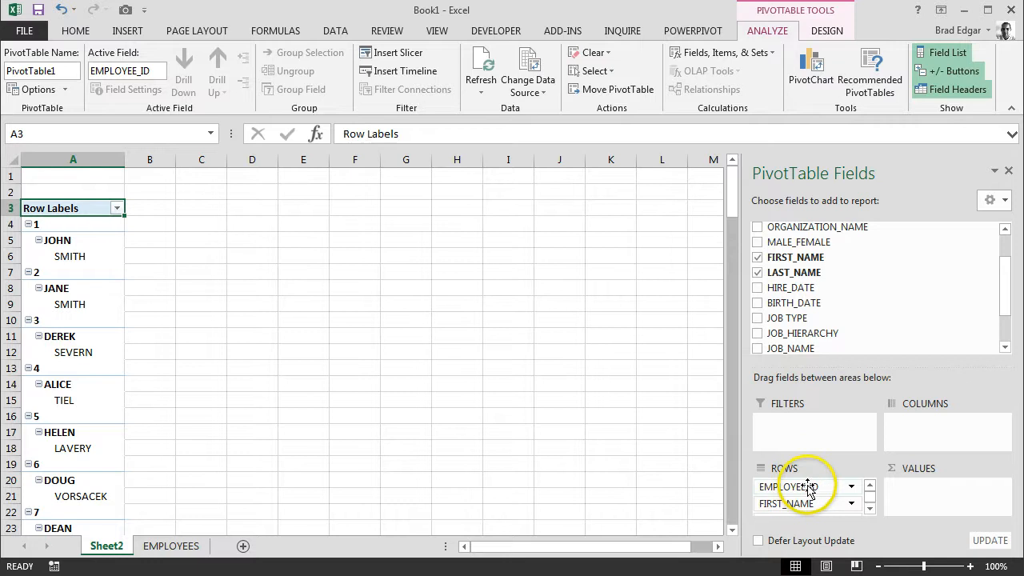
- Add the SALARY field to the PivotTable's values
left_click_drag(1005, 297, 1006, 324)
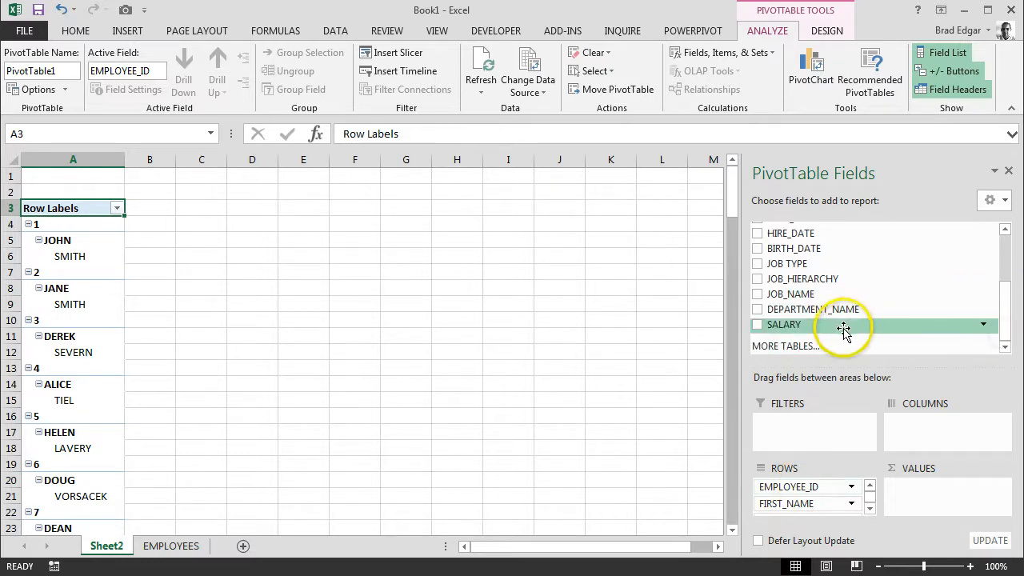
left_click_drag(841, 327, 946, 485)
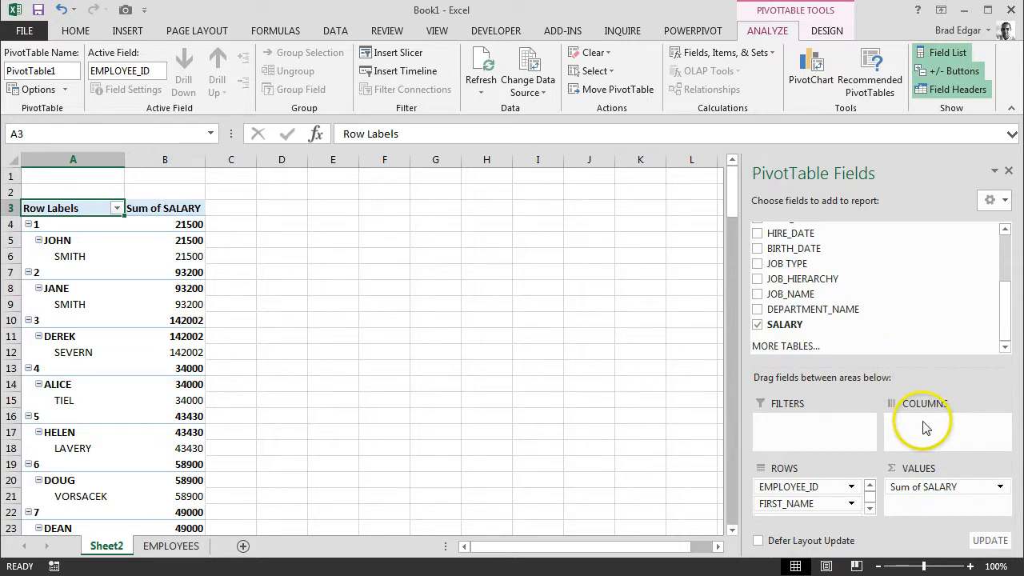
- Format the Sum of SALARY values as Currency with two decimal places, the $ symbol and red negative numbers with a minus sign
left_click(998, 486)
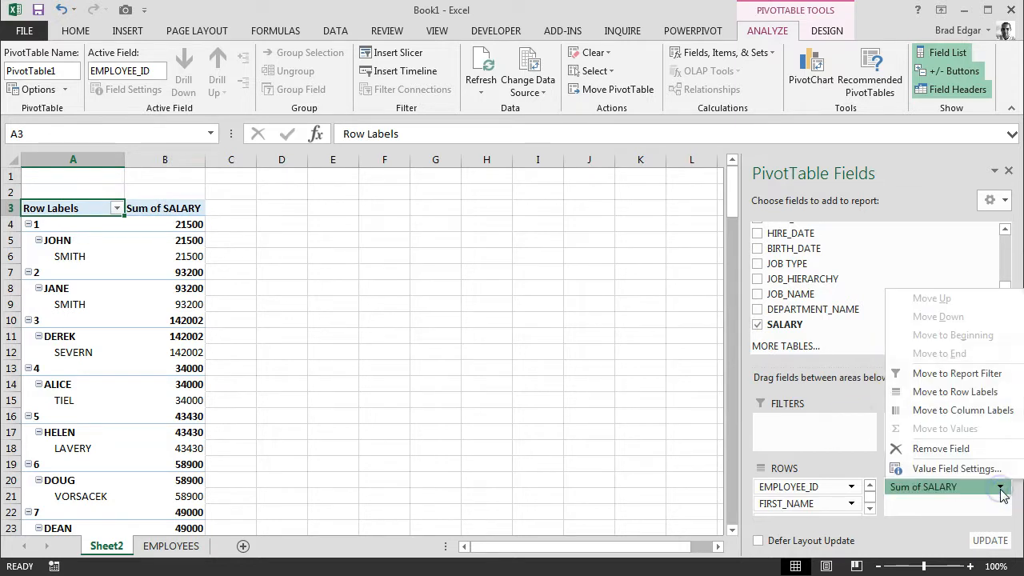
left_click(975, 474)
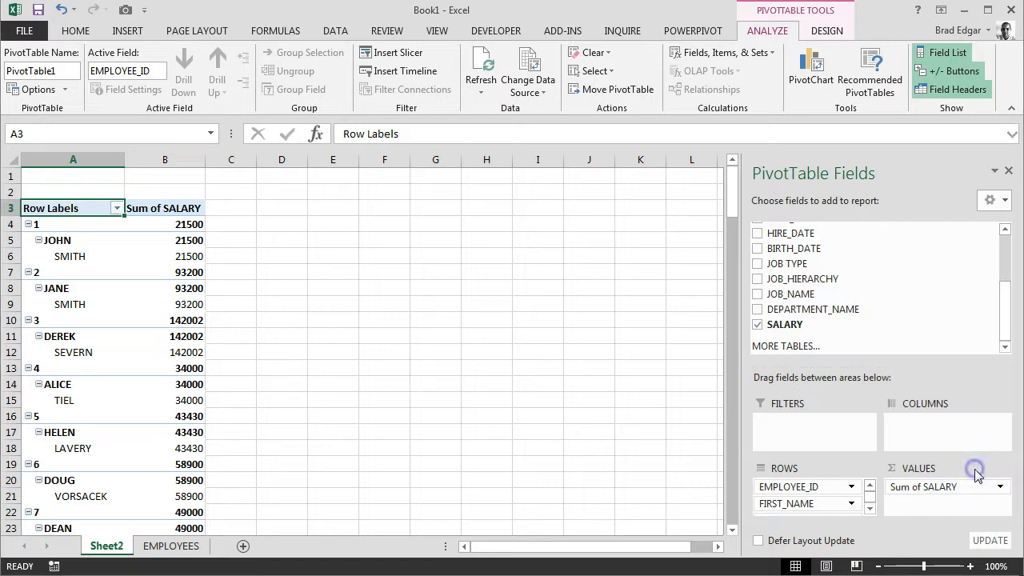
left_click(453, 370)
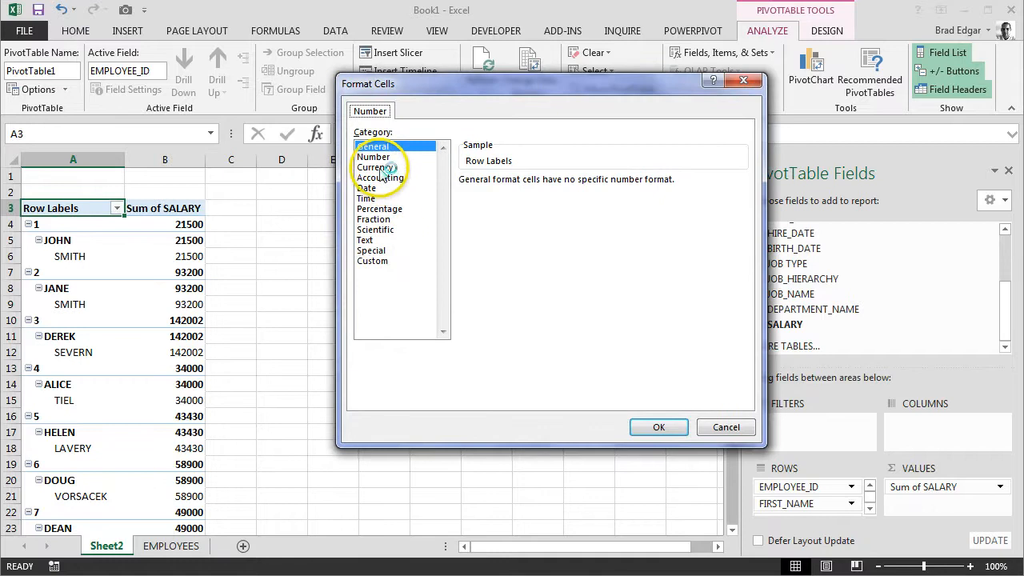
left_click(377, 167)
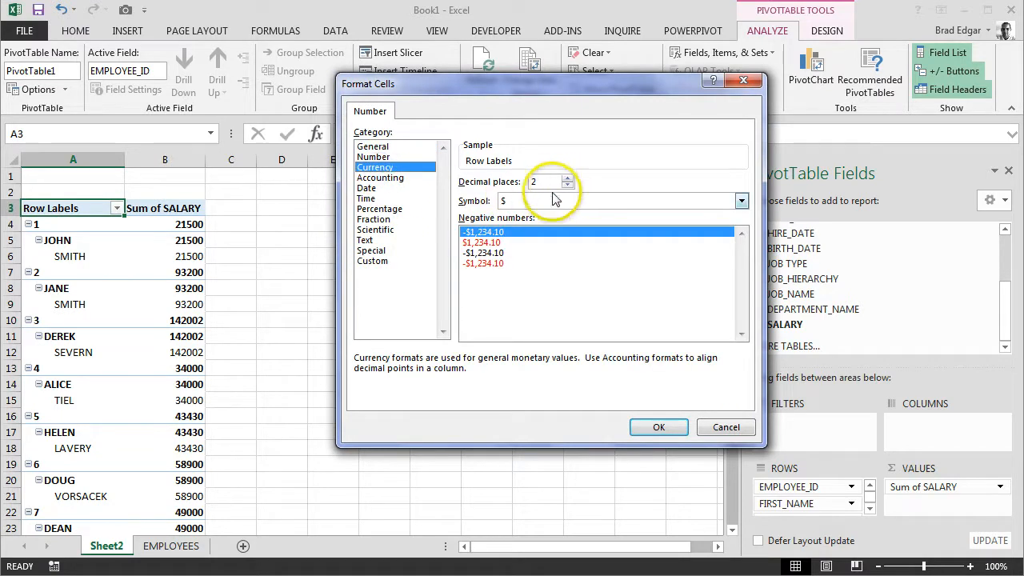
left_click(491, 265)
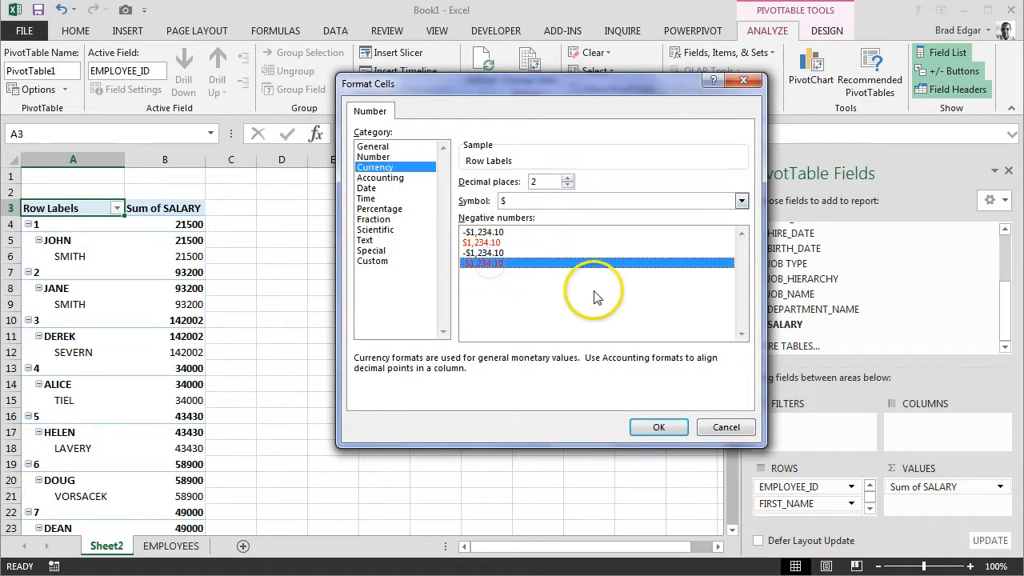
left_click(658, 429)
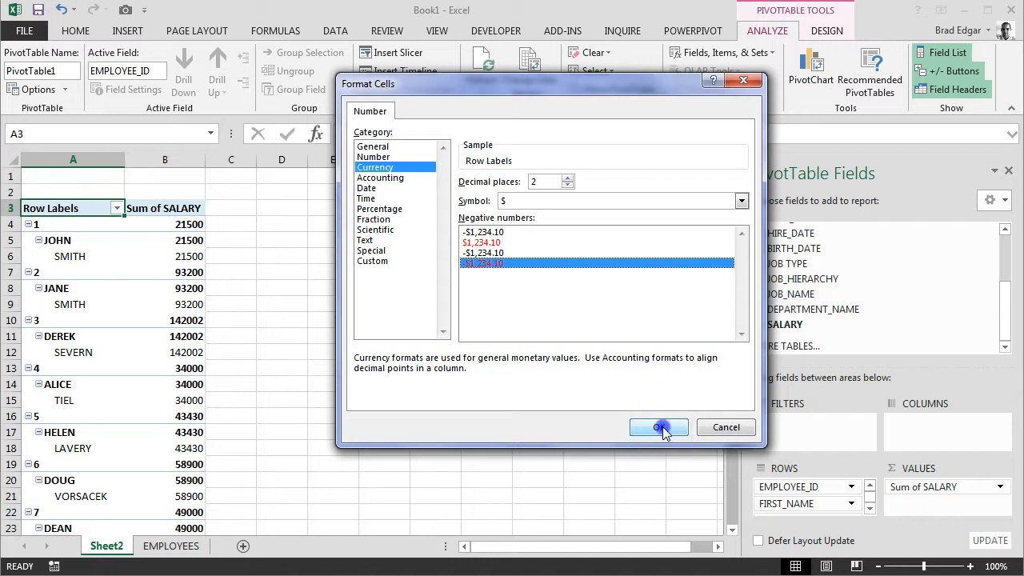
left_click(597, 368)
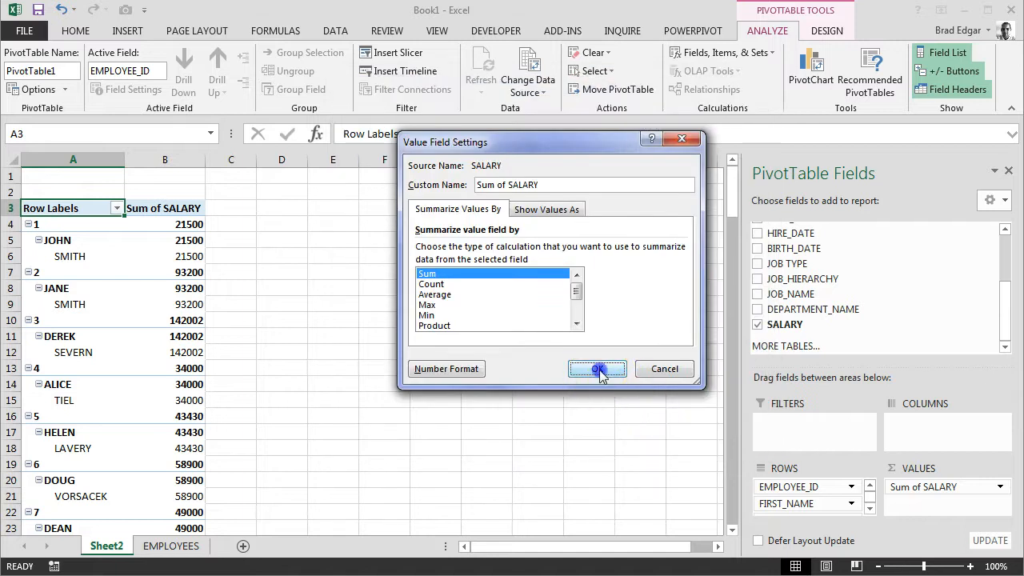
left_click(132, 238)
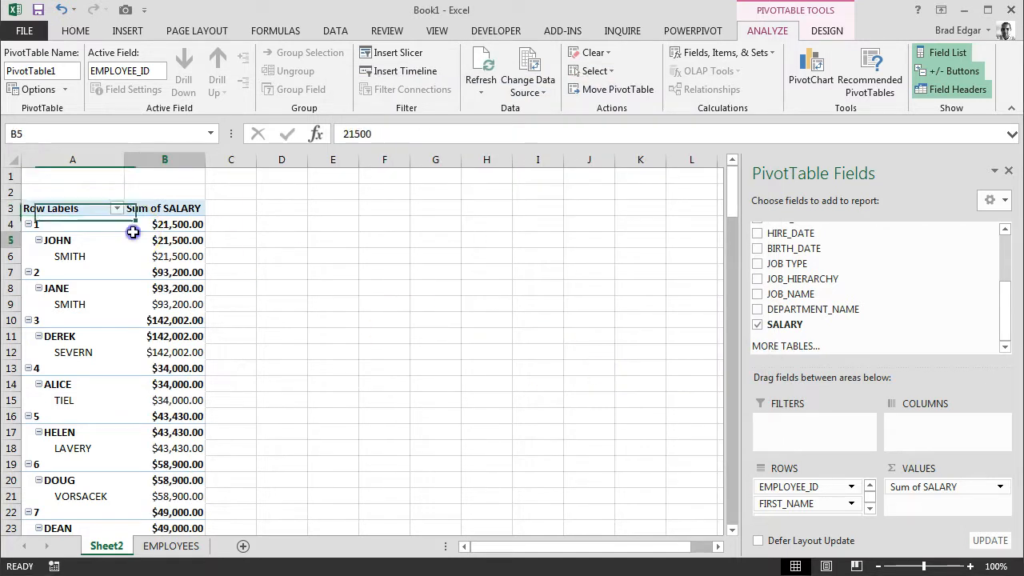
left_click(68, 224)
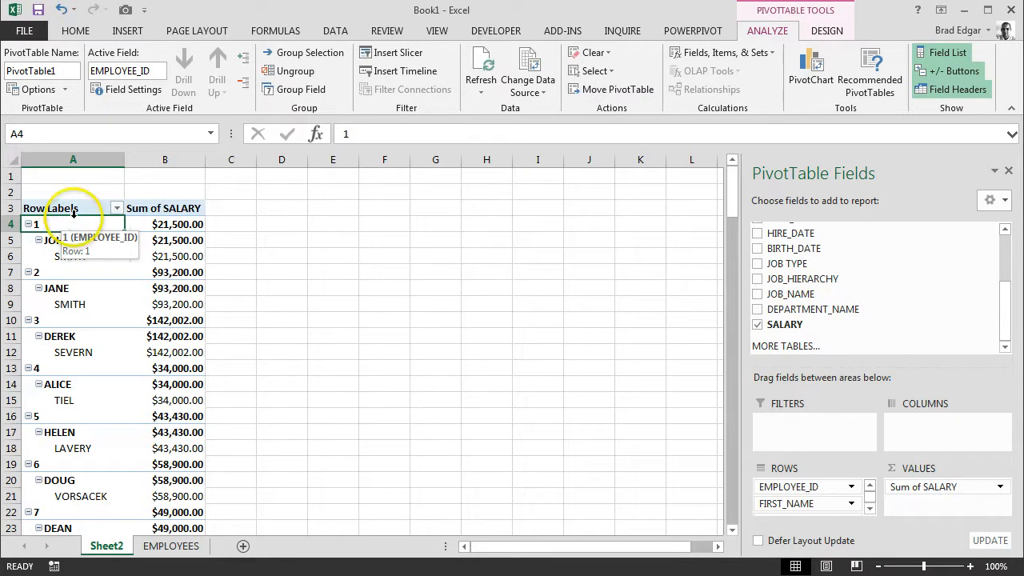
- Hide the gridlines on the PivotTable's worksheet
left_click(315, 269)
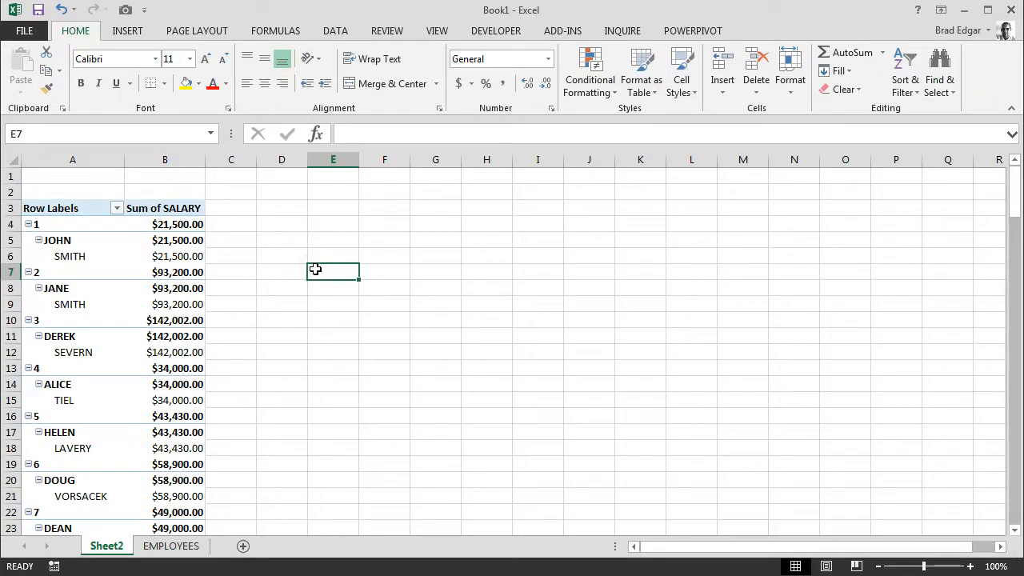
key("alt")
key("w")
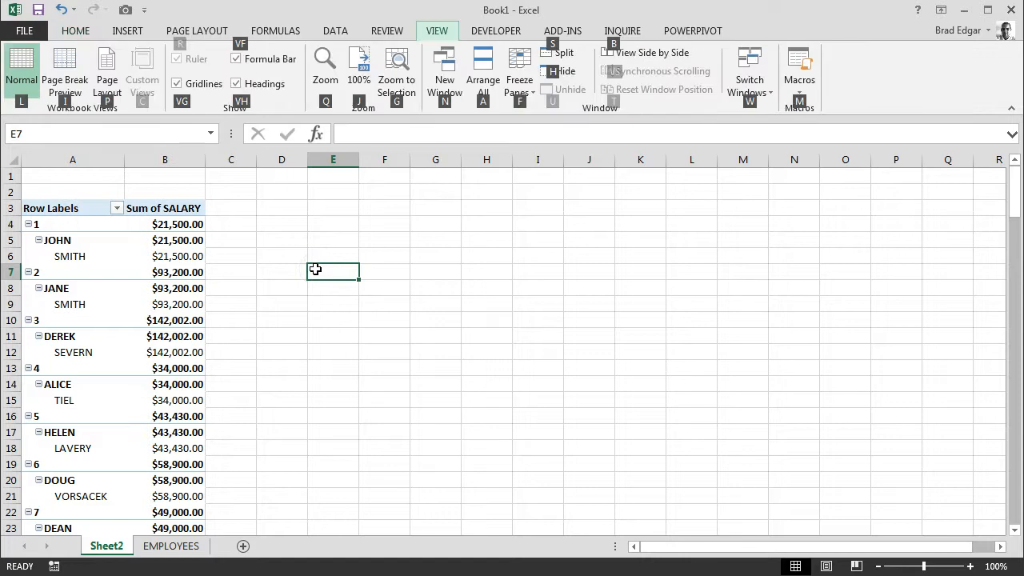
key("v")
key("g")
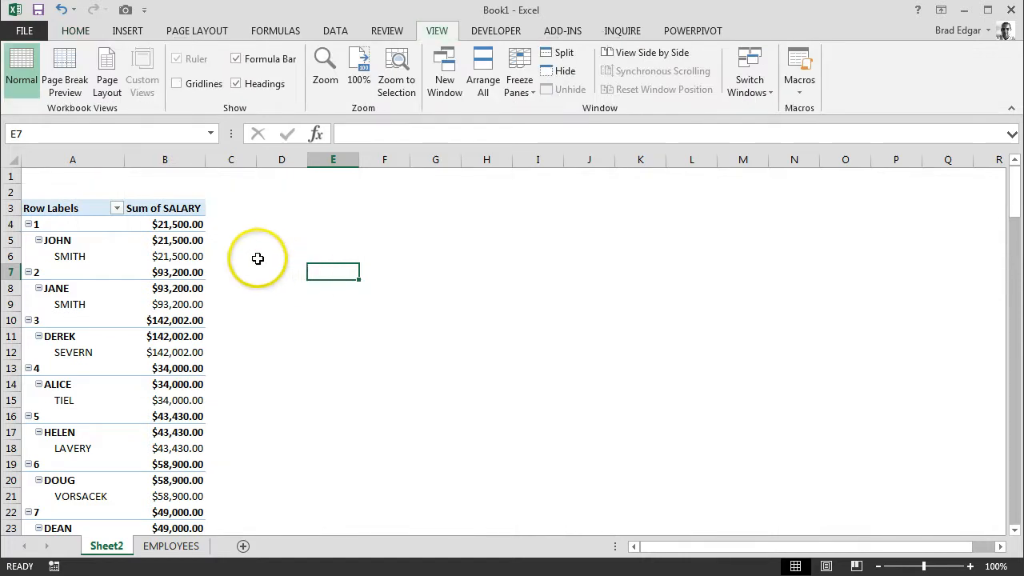
- Change the PivotTable's report layout to tabular form
left_click(143, 257)
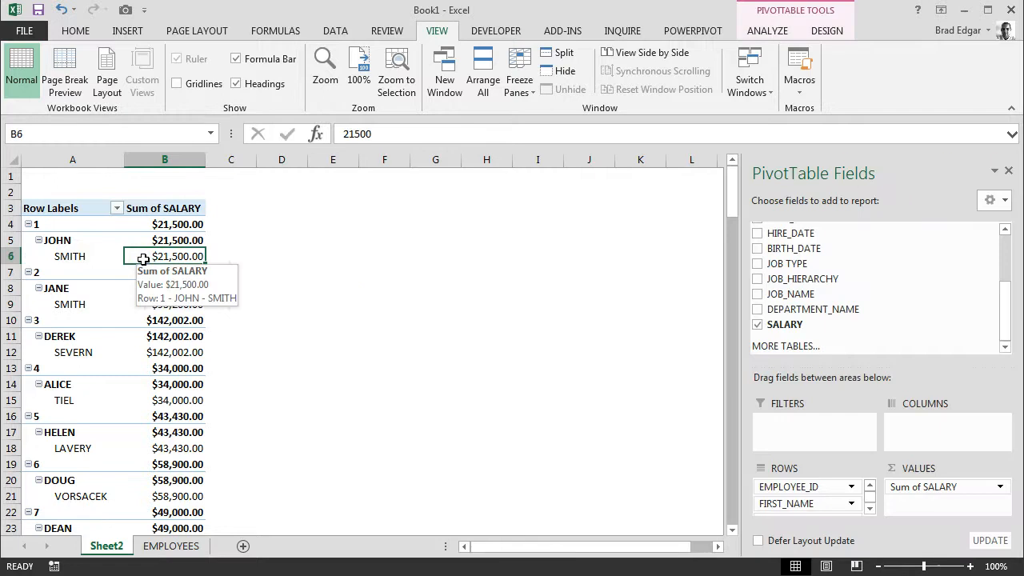
key("alt")
key("j")
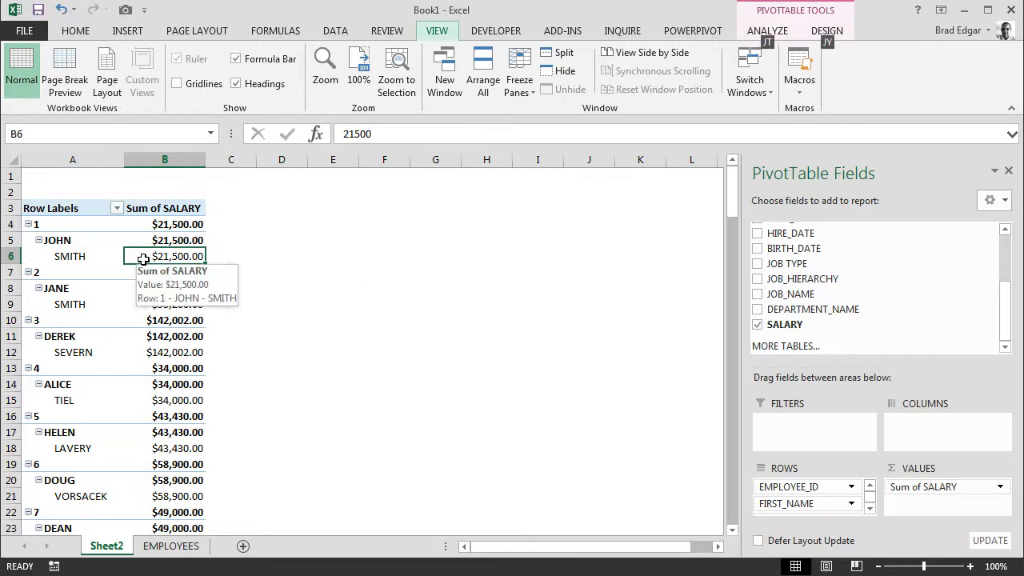
key("y")
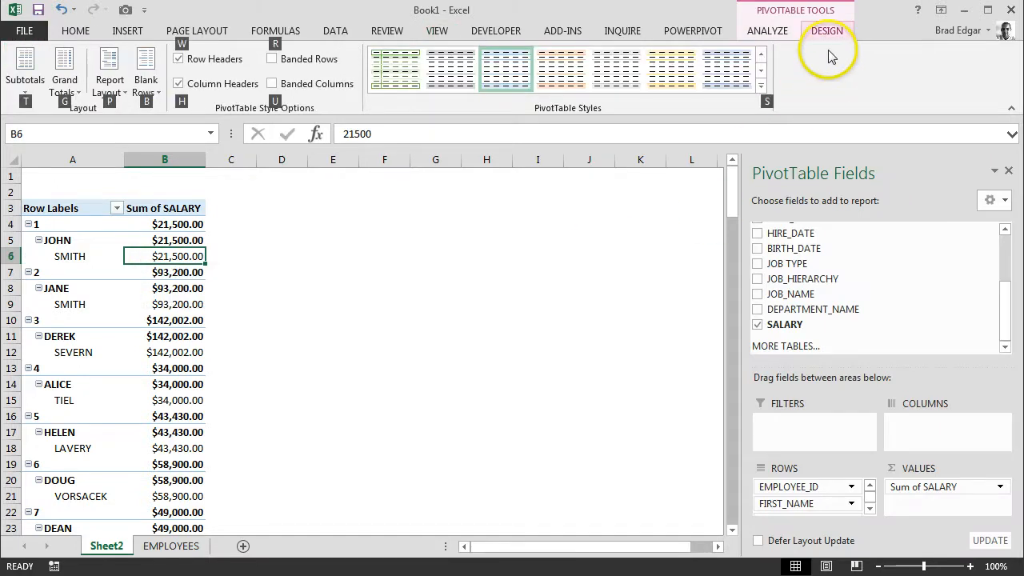
left_click(116, 70)
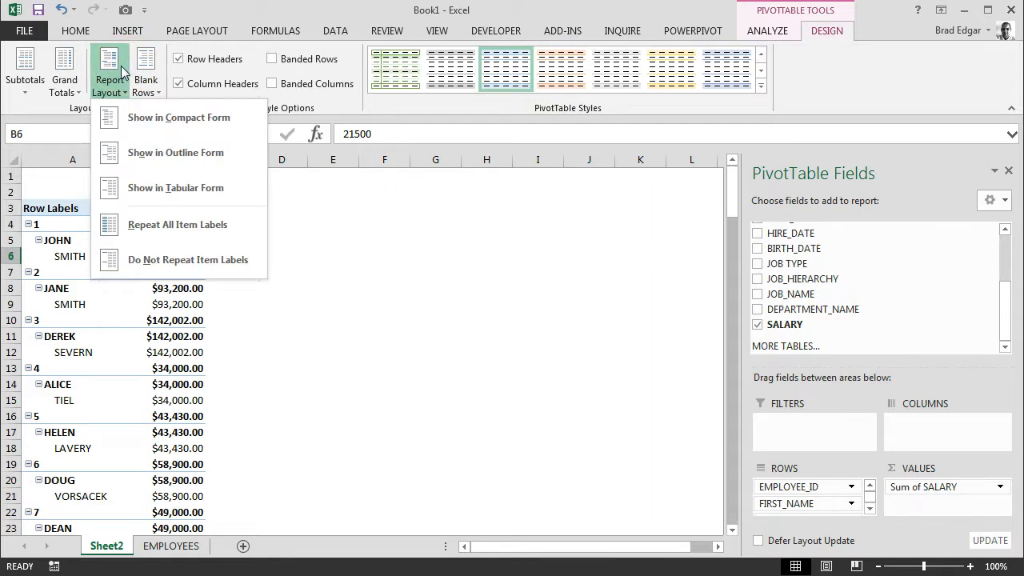
left_click(165, 194)
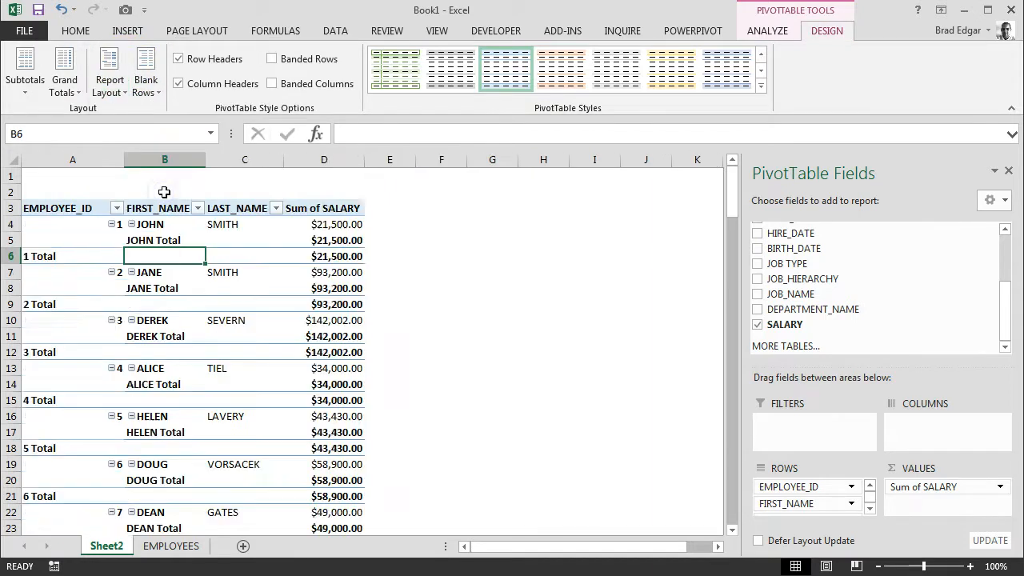
left_click(72, 210)
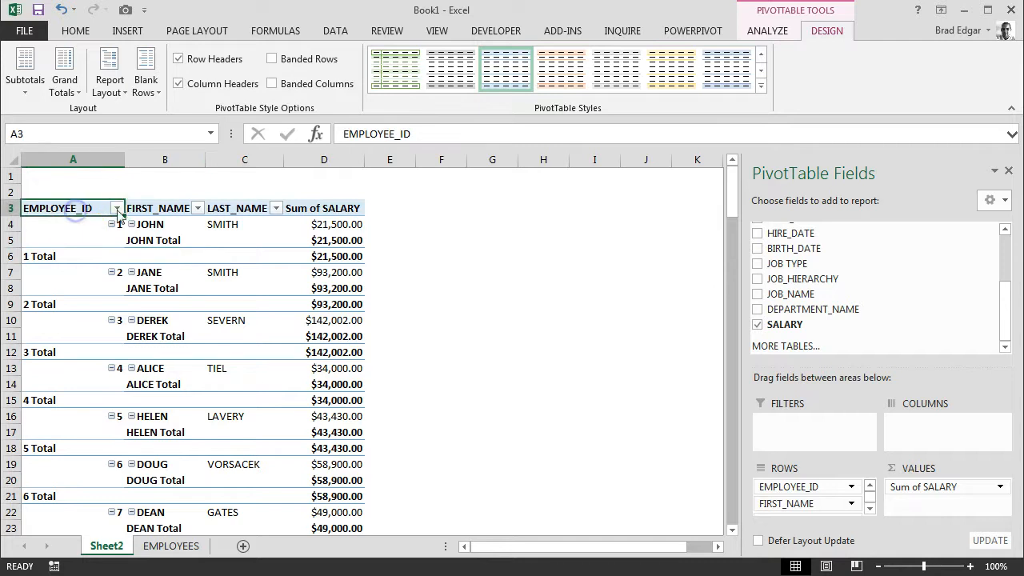
left_click(156, 208)
left_click(240, 208)
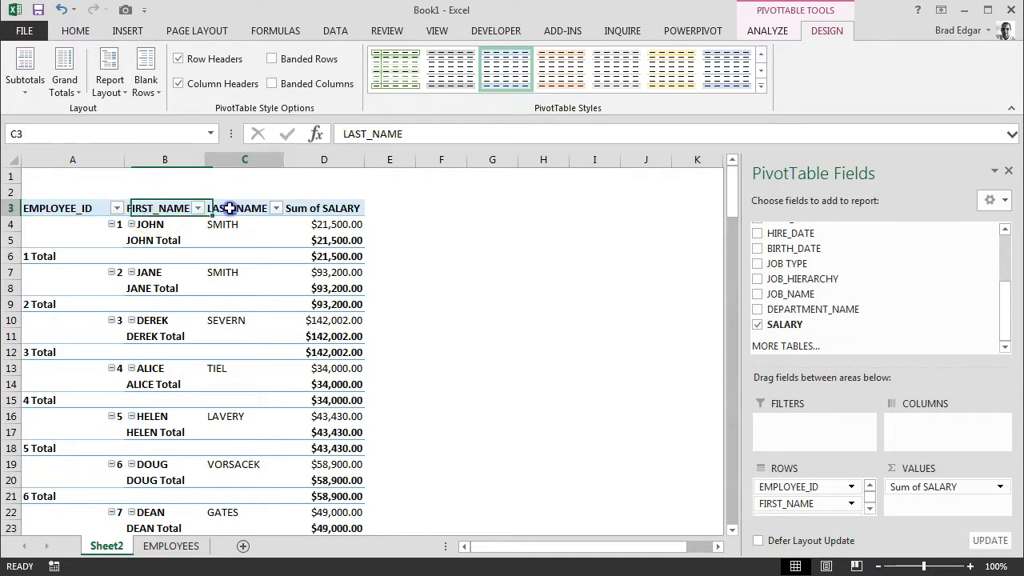
left_click(318, 208)
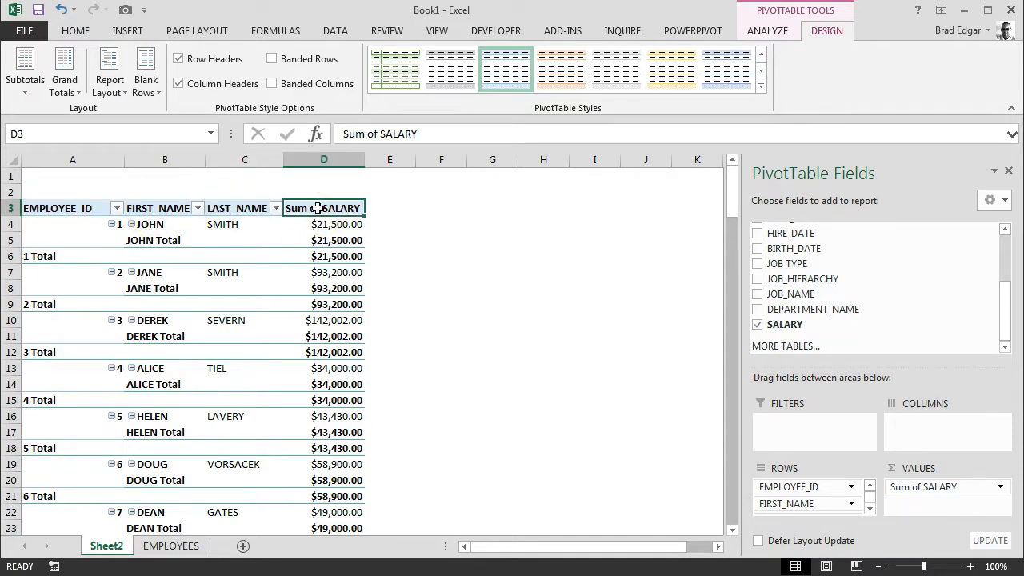
- Turn off all PivotTable subtotals and set the report layout to repeat all item labels
left_click(25, 80)
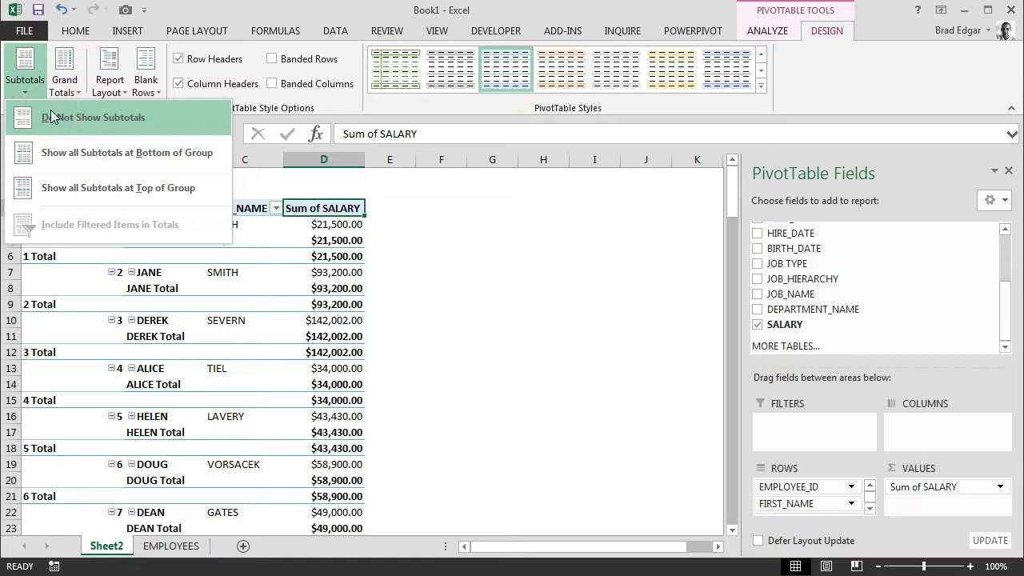
left_click(50, 116)
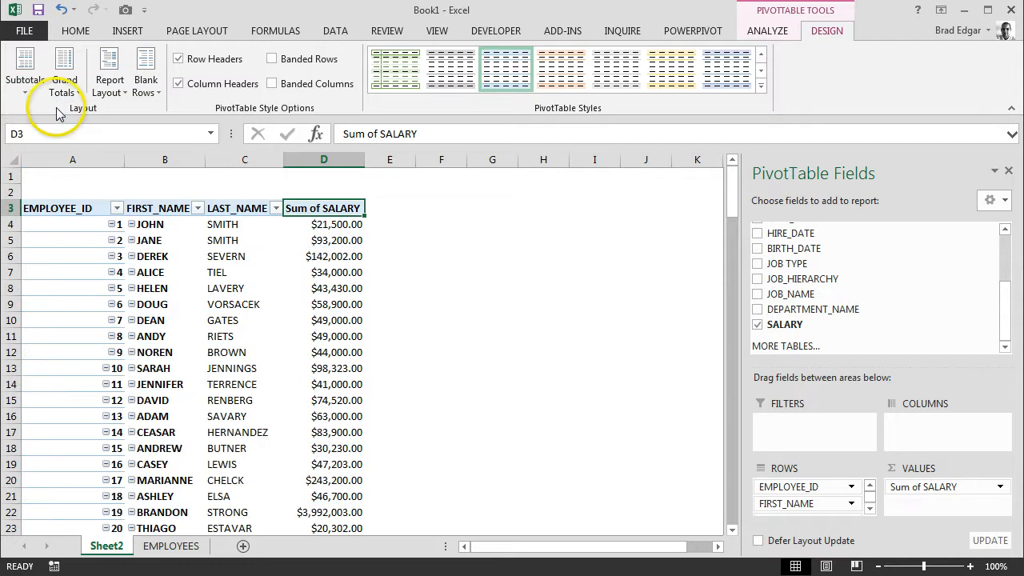
left_click(108, 92)
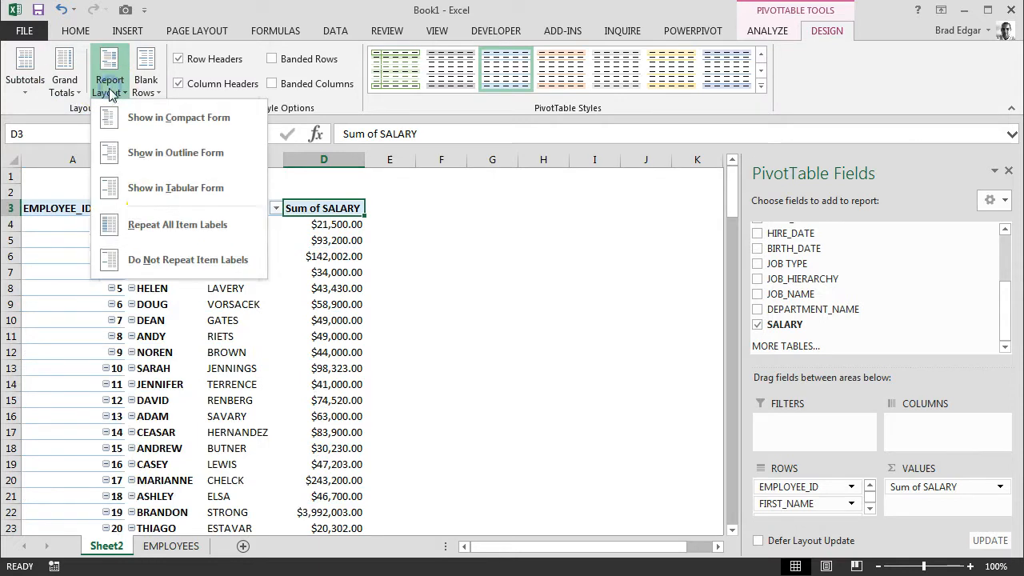
left_click(148, 224)
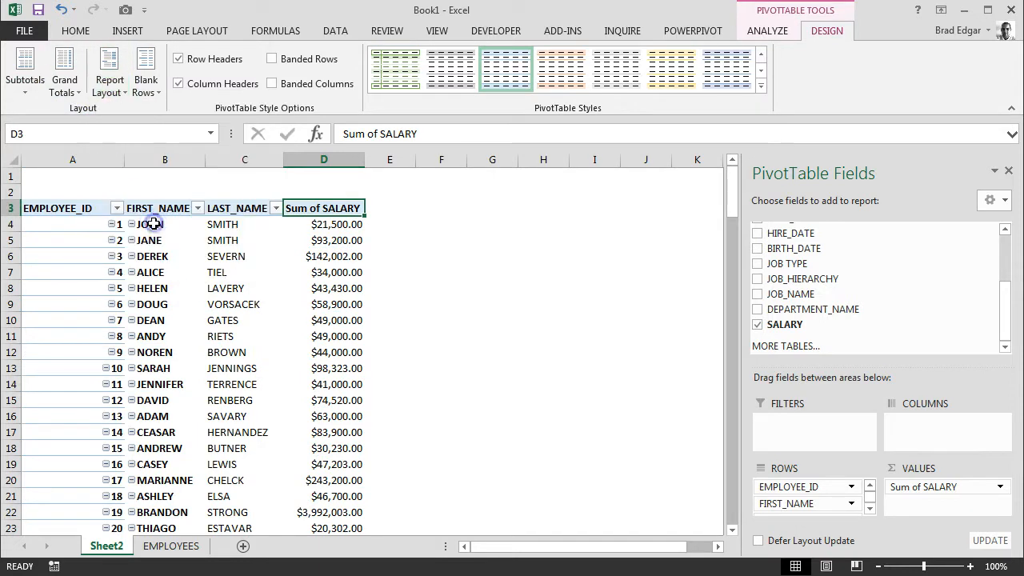
- Turn off the PivotTable's grand totals for rows and columns
left_click(67, 83)
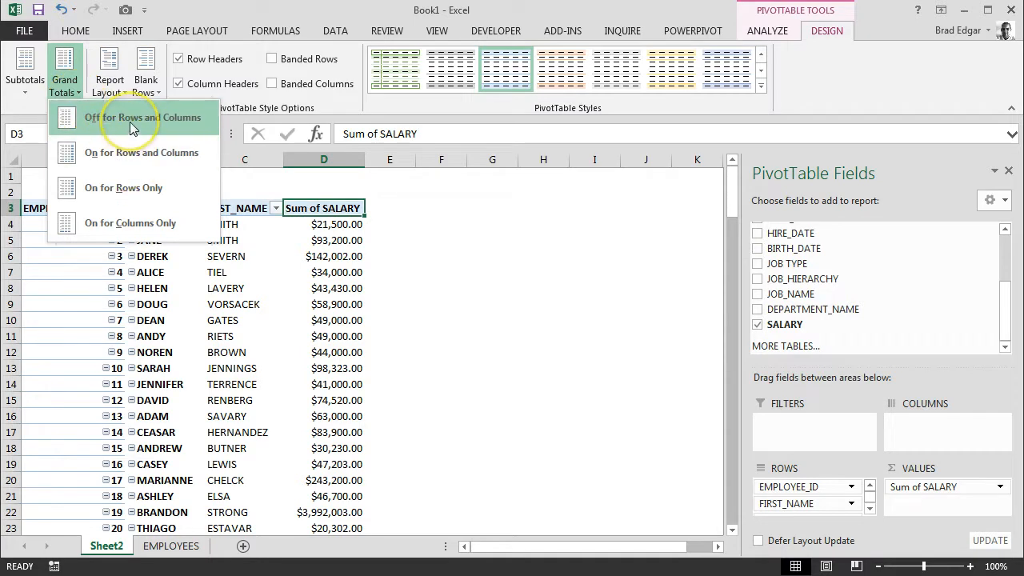
left_click(732, 209)
left_click_drag(731, 210, 740, 128)
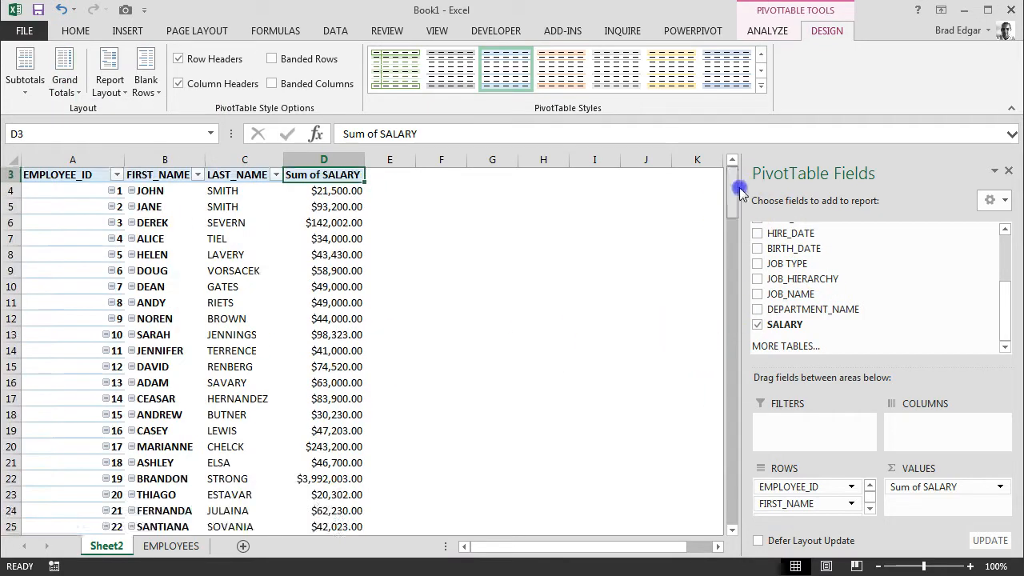
left_click(68, 94)
left_click(112, 118)
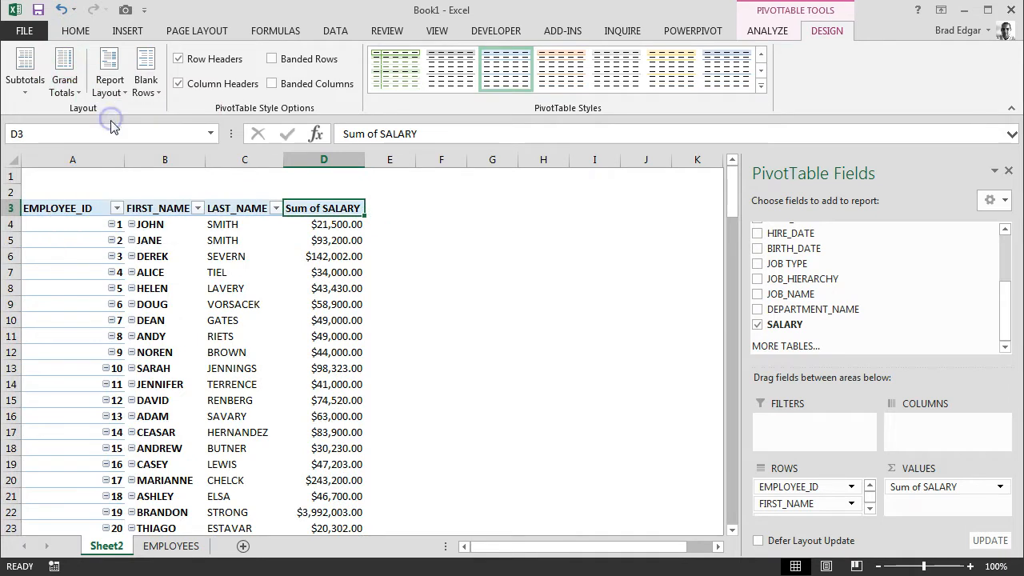
- Left-align every cell on the PivotTable's worksheet and autofit all column widths
left_click(20, 160)
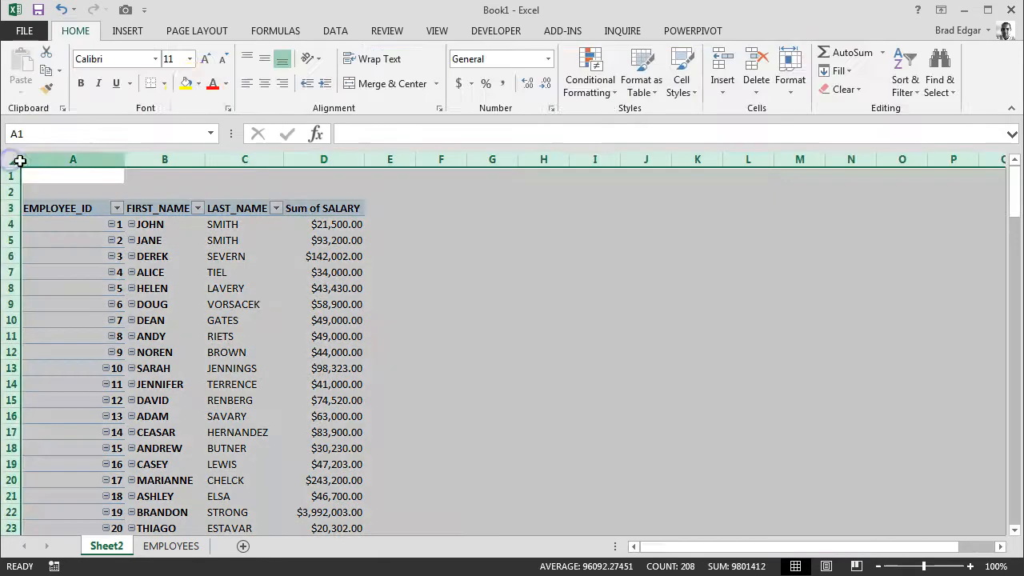
left_click(246, 84)
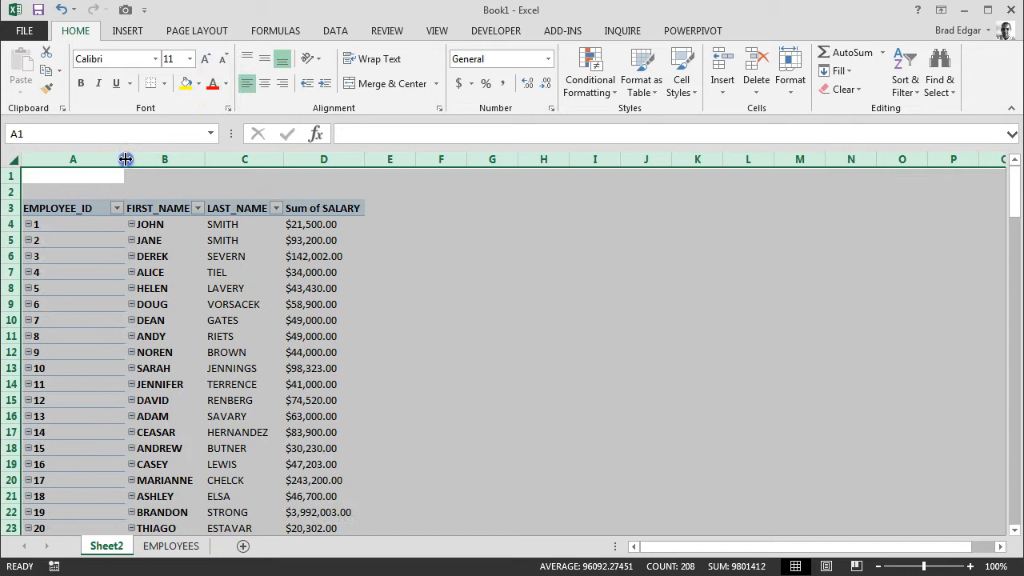
double_click(125, 159)
left_click(160, 241)
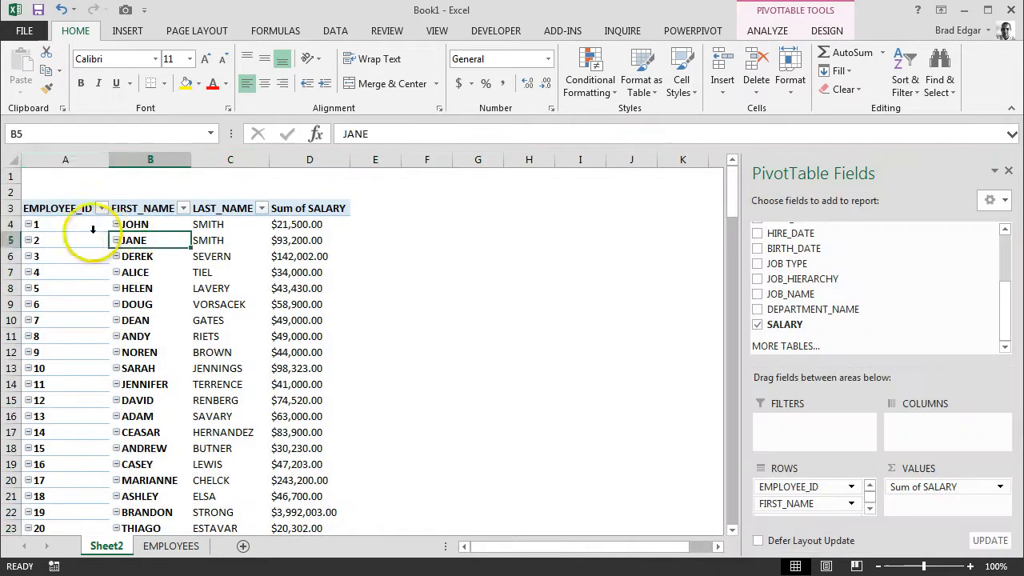
- Sort the PivotTable's EMPLOYEE_ID field in descending order by Sum of SALARY
left_click(88, 226)
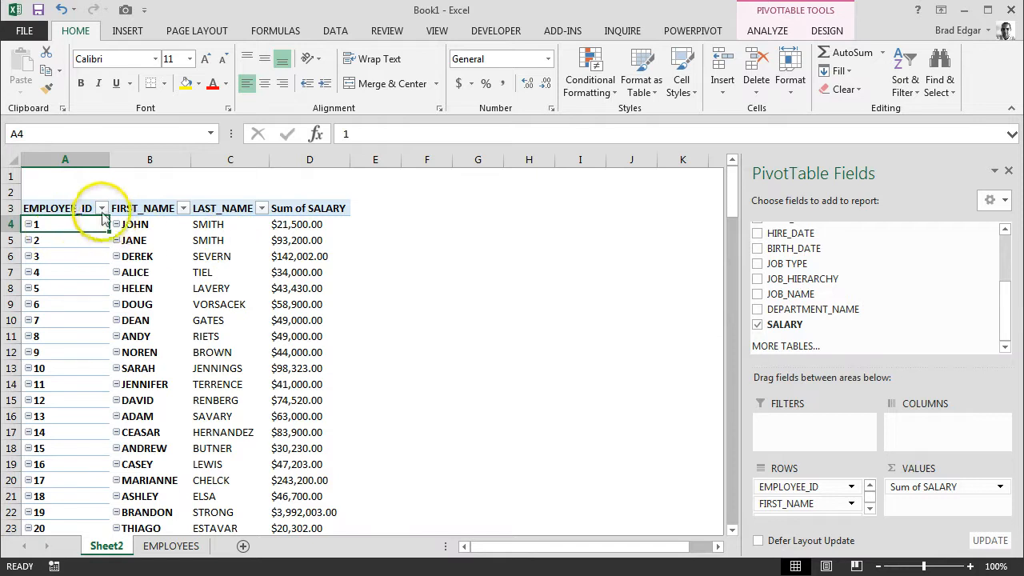
scroll(160, 240, "down", 5)
scroll(160, 242, "up", 4)
scroll(160, 240, "up", 1)
left_click(101, 208)
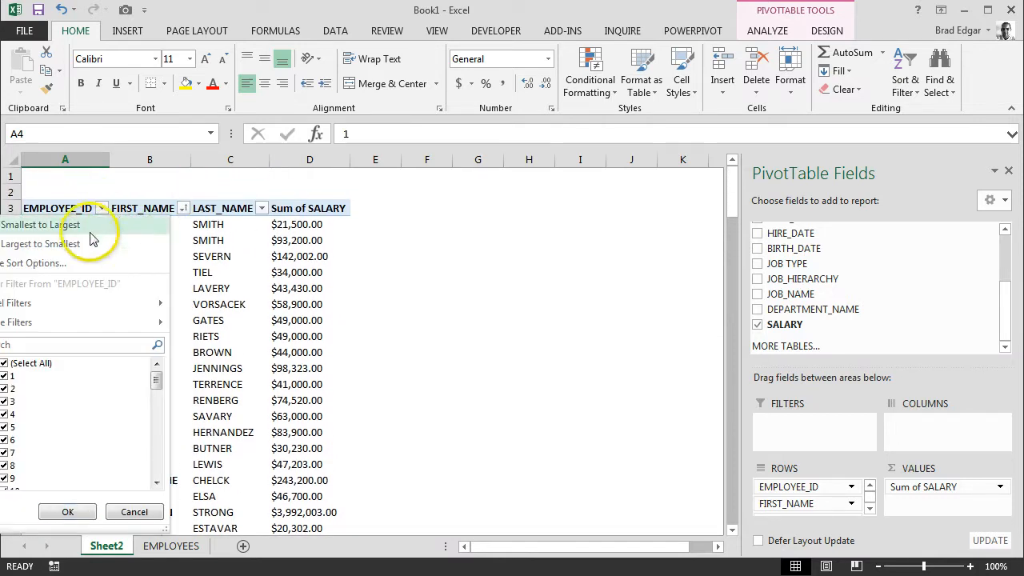
left_click(50, 267)
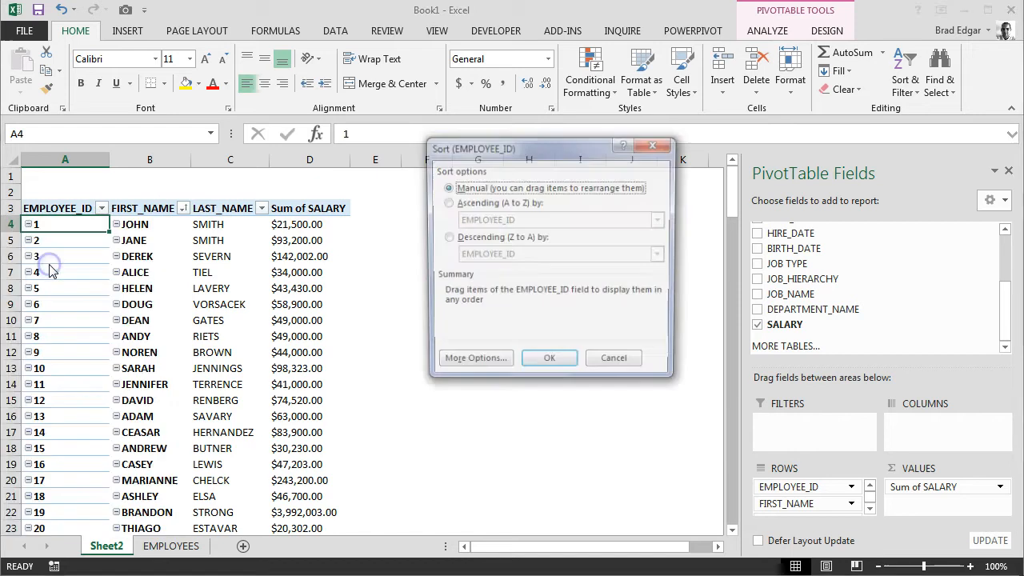
left_click(447, 239)
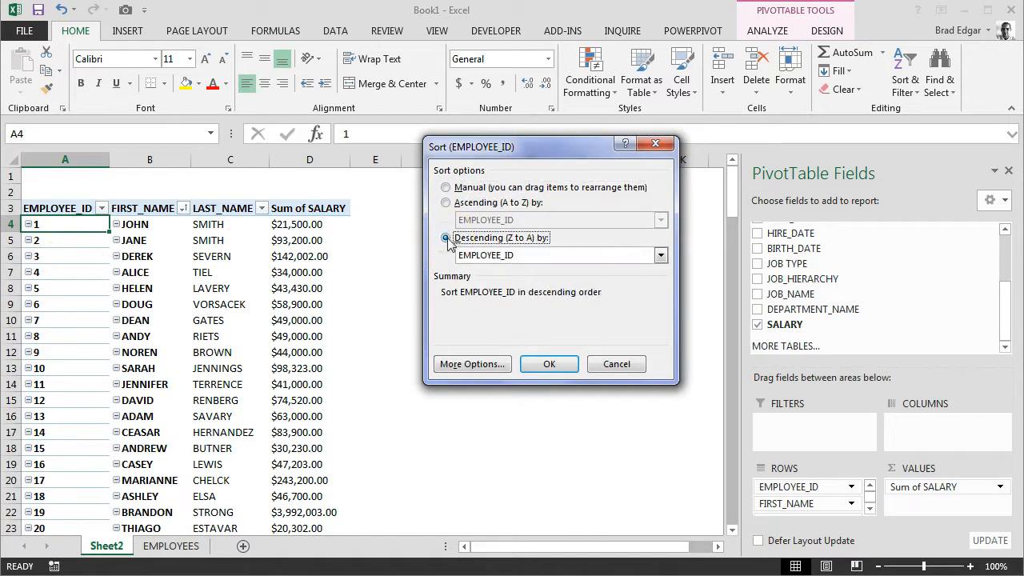
left_click(660, 254)
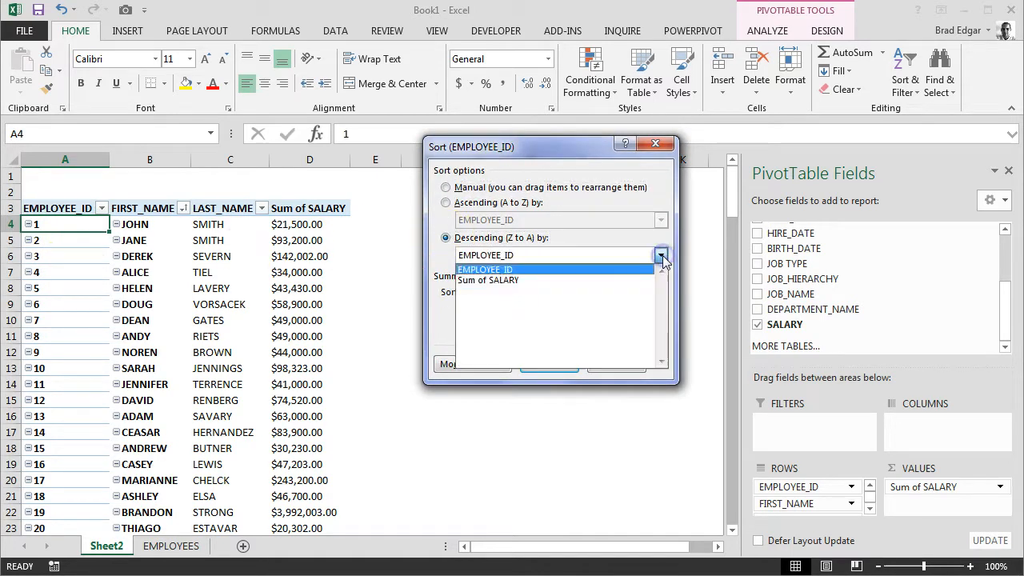
left_click(511, 280)
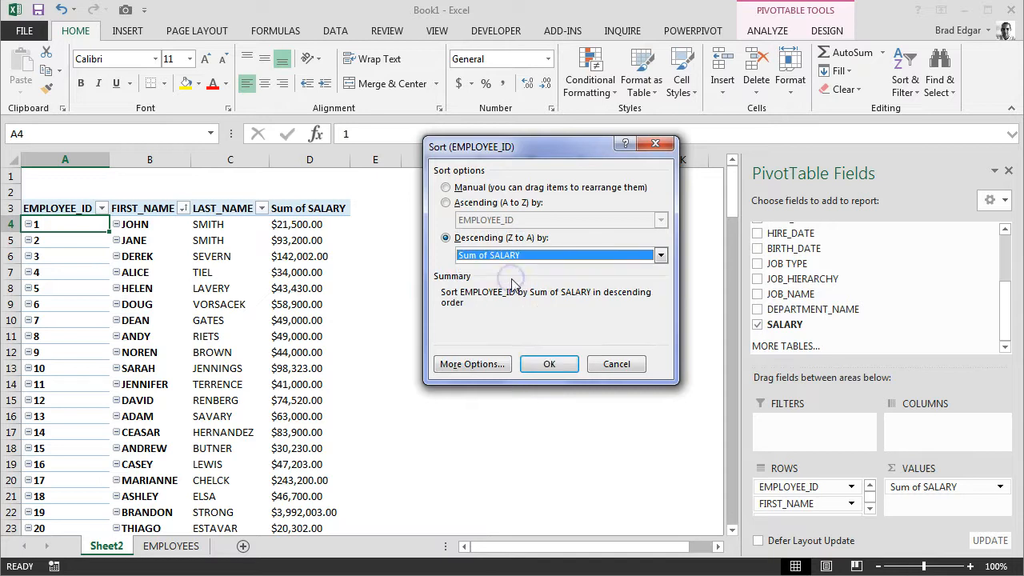
left_click(549, 363)
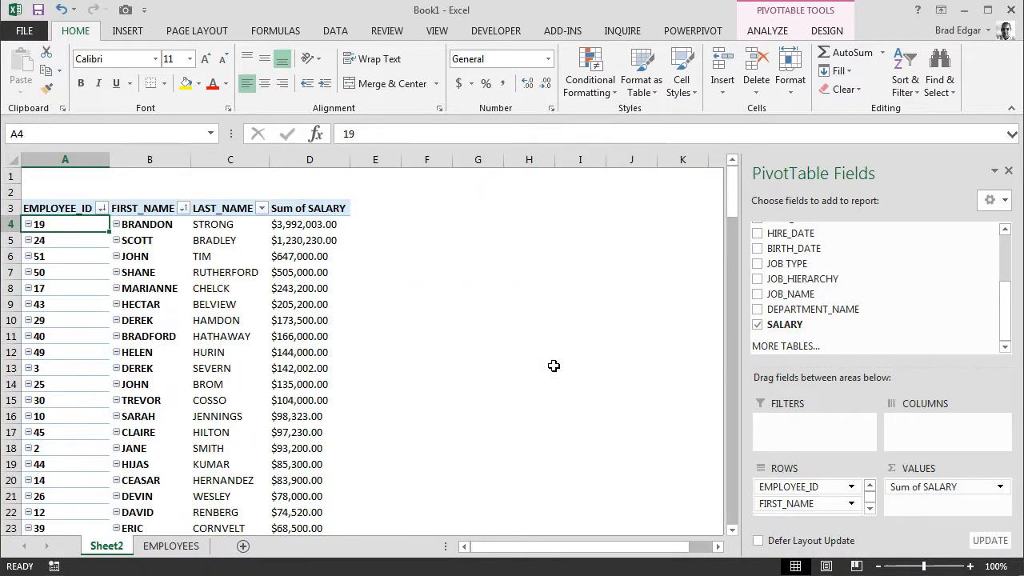
left_click(308, 224)
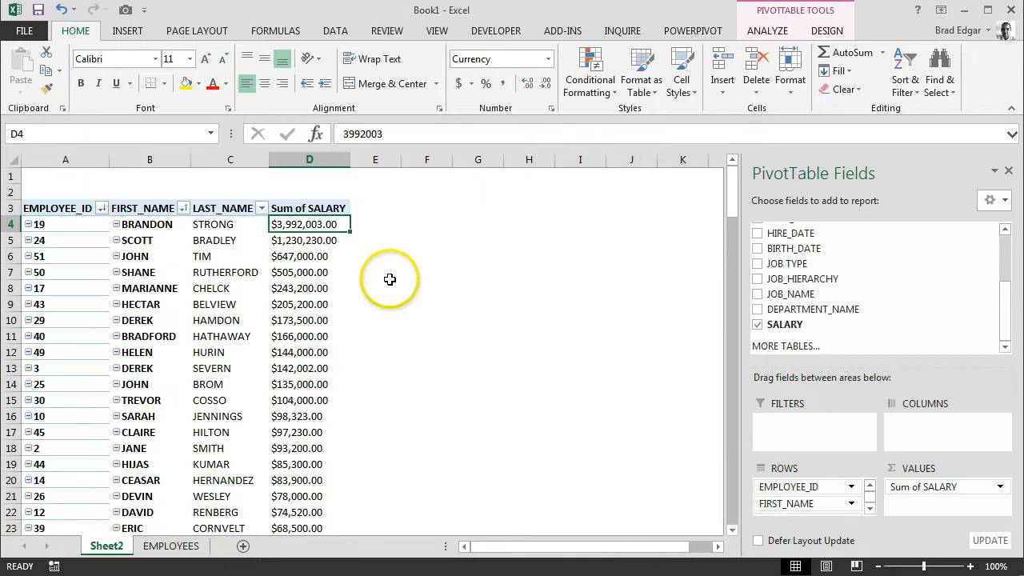
- Change the EMPLOYEE_ID sort to descending order by EMPLOYEE_ID
left_click(101, 208)
left_click(60, 262)
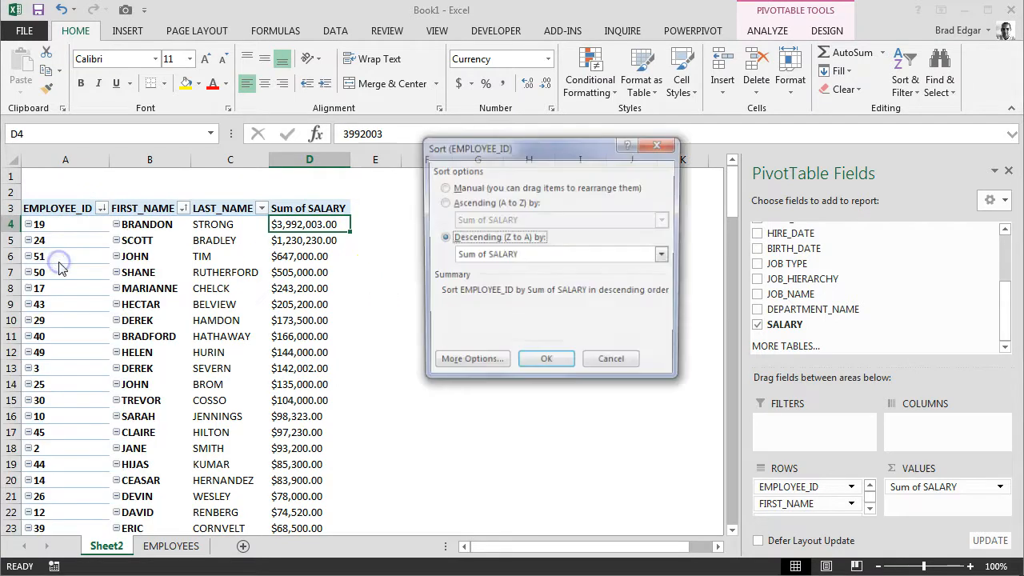
left_click(663, 255)
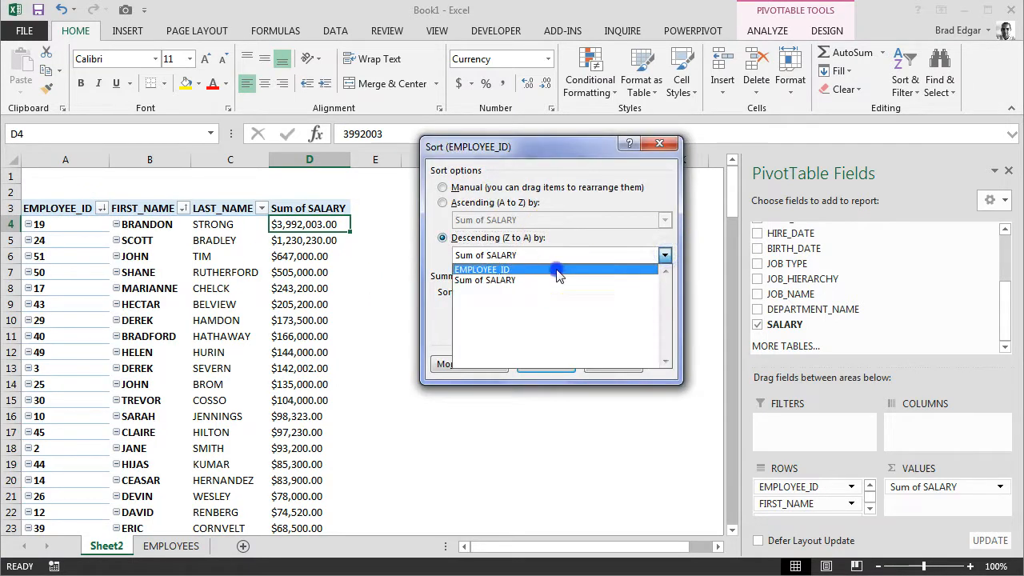
left_click(512, 270)
left_click(545, 364)
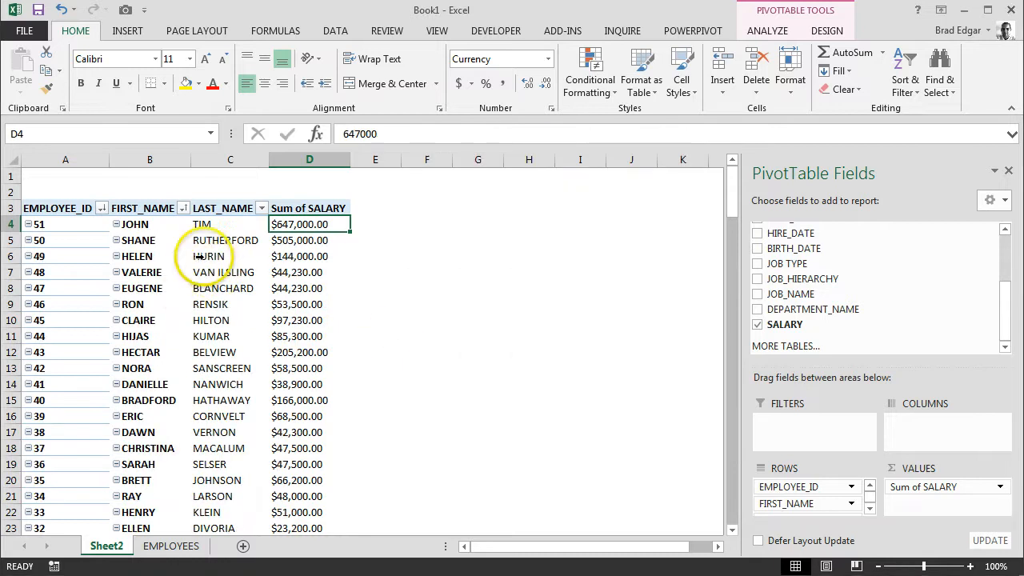
left_click(41, 225)
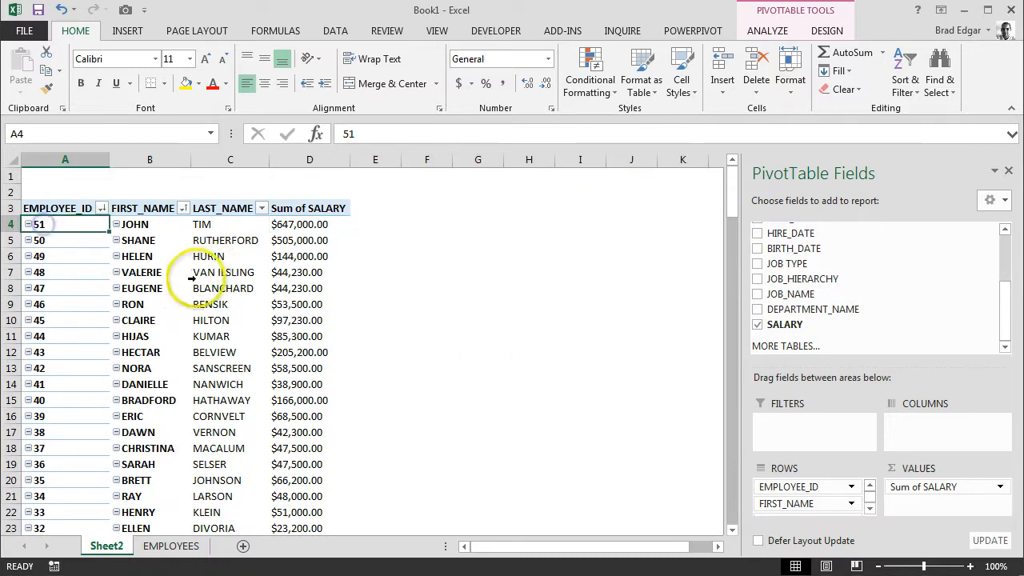
- Set the EMPLOYEE_ID field's sort back to descending by Sum of SALARY, leaving its additional sort options as they are
left_click(100, 208)
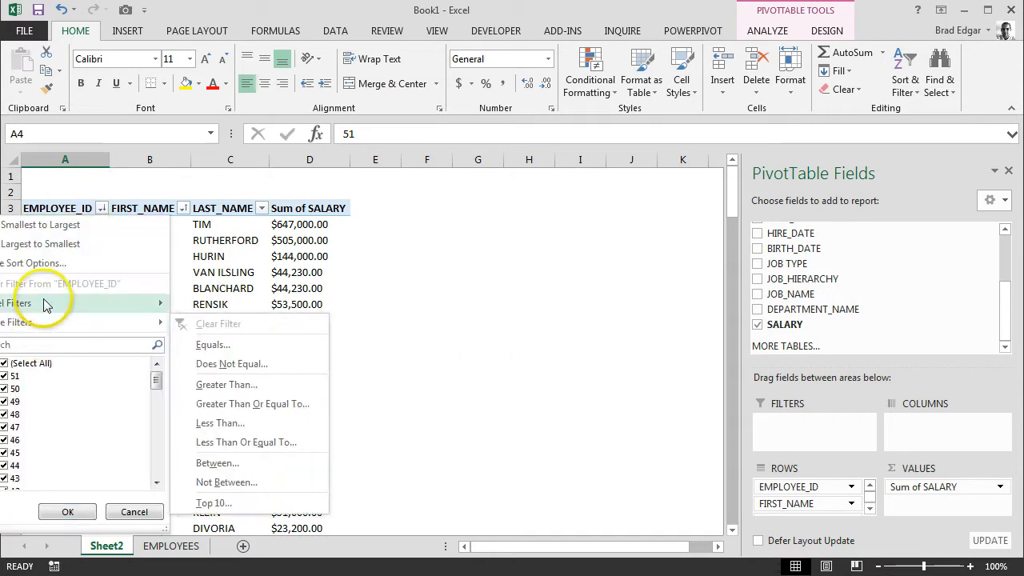
left_click(33, 262)
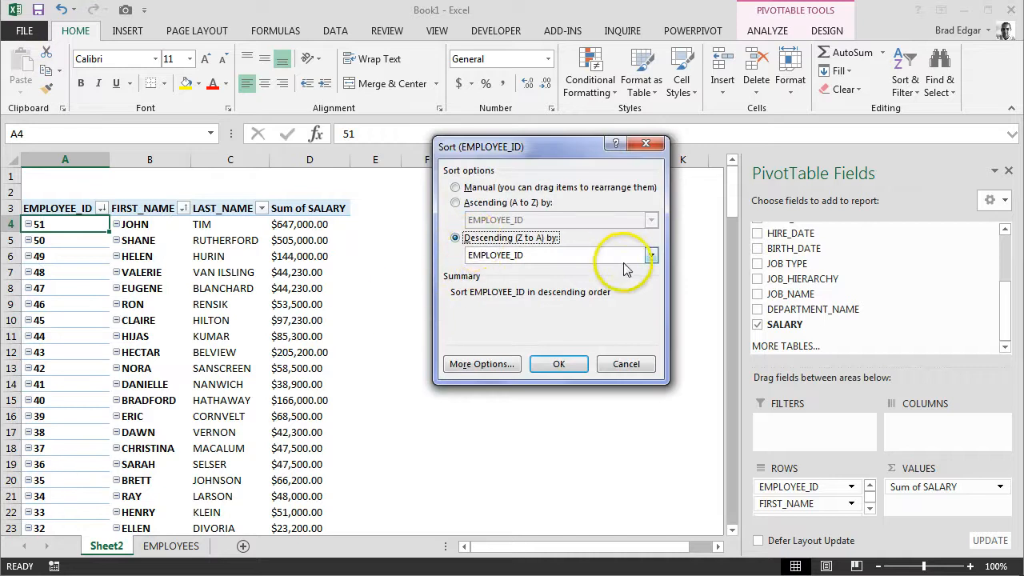
left_click(651, 255)
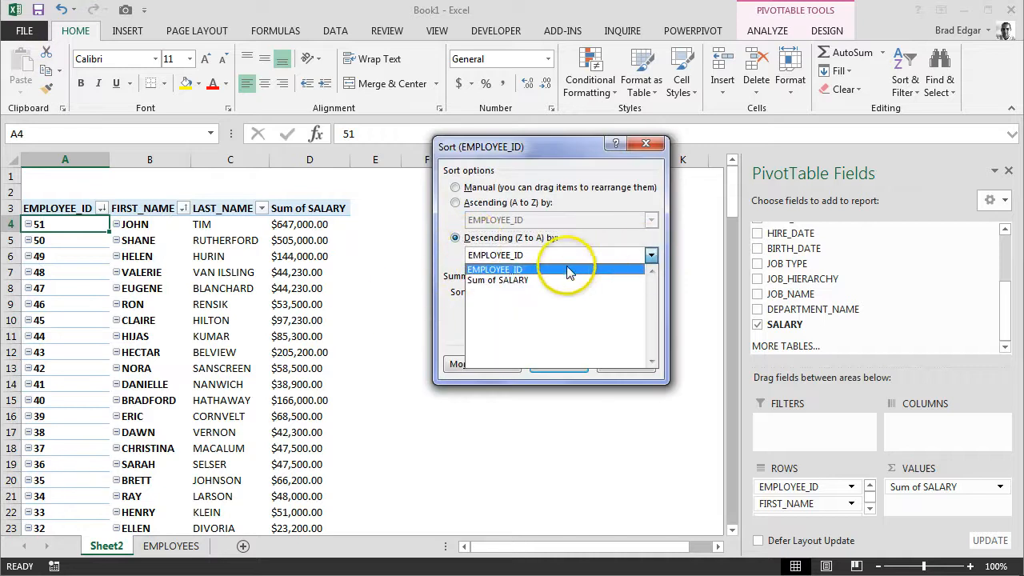
left_click(517, 281)
left_click(471, 364)
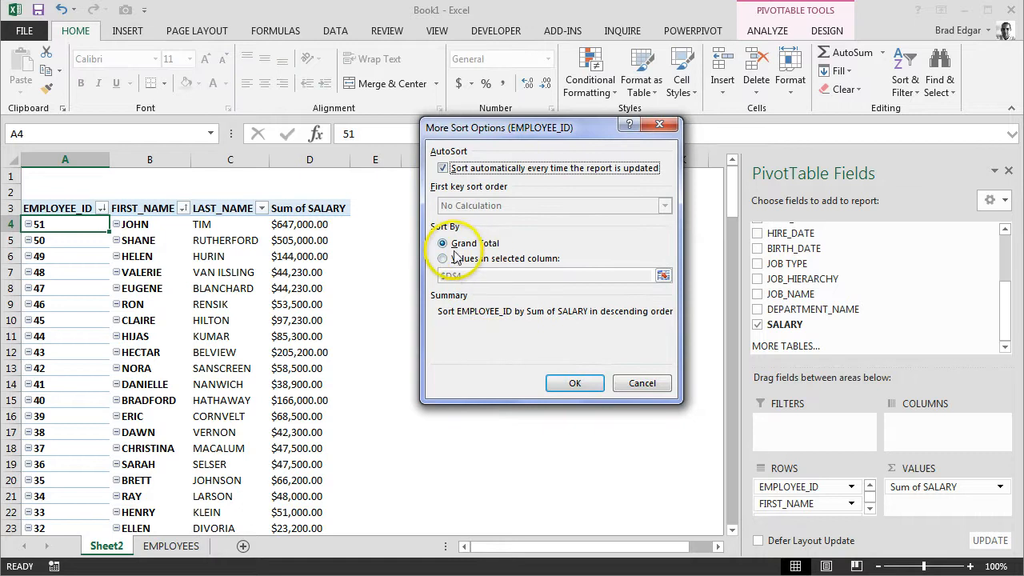
left_click(636, 383)
left_click(550, 364)
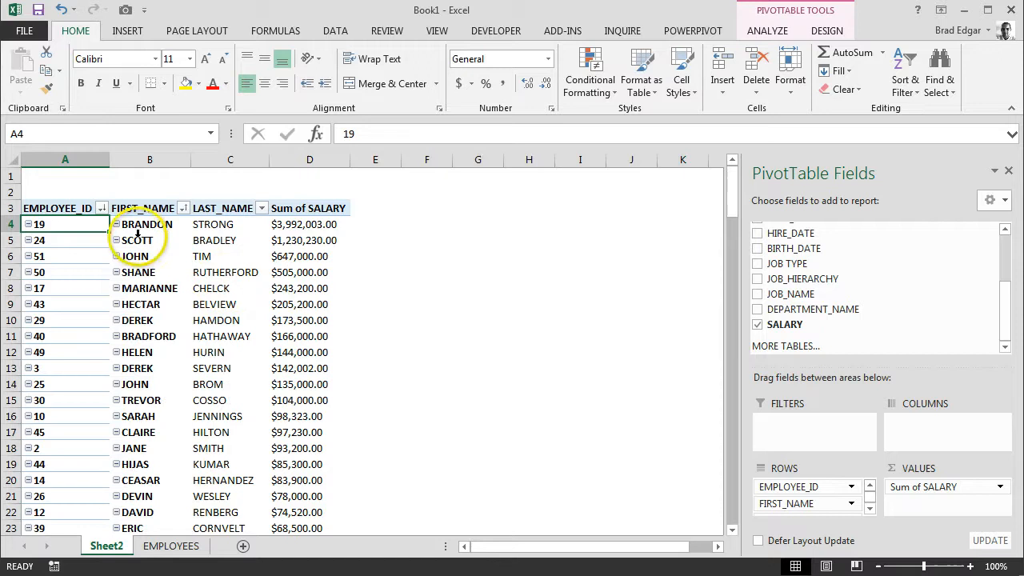
left_click(308, 225)
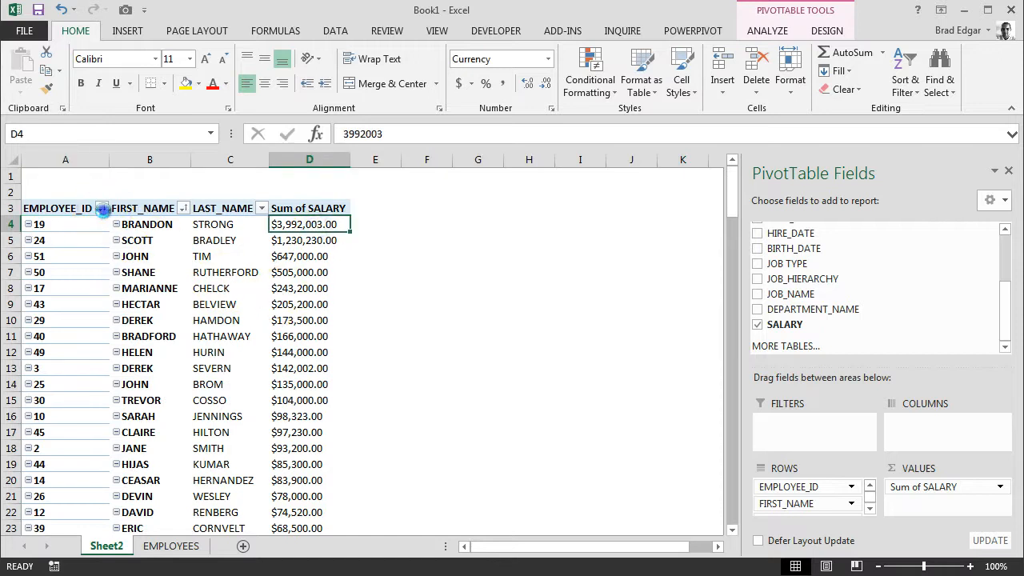
- Apply a Top 10 value filter to EMPLOYEE_ID that shows the top 3 items by Sum of SALARY
left_click(102, 210)
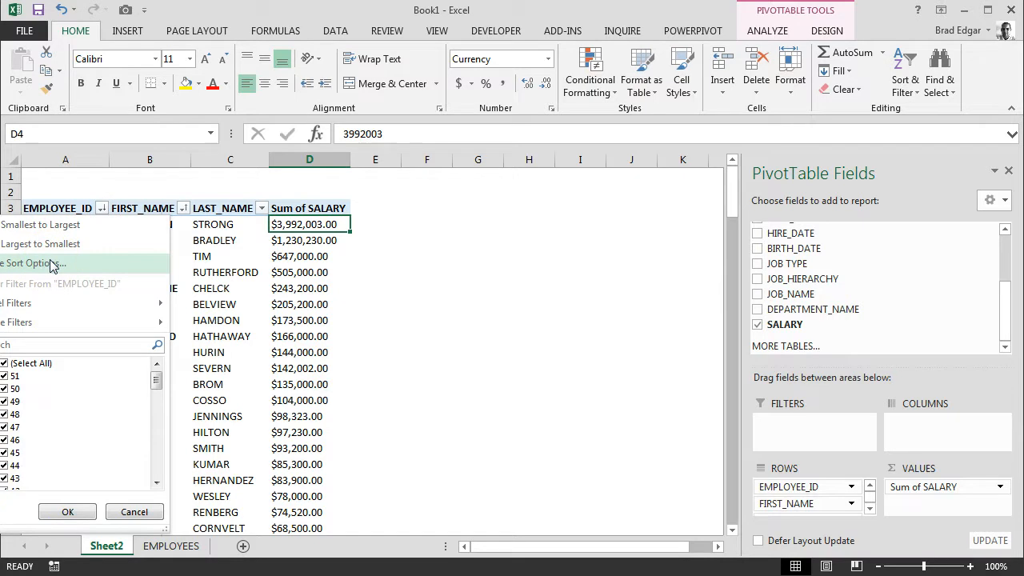
mouse_move(38, 321)
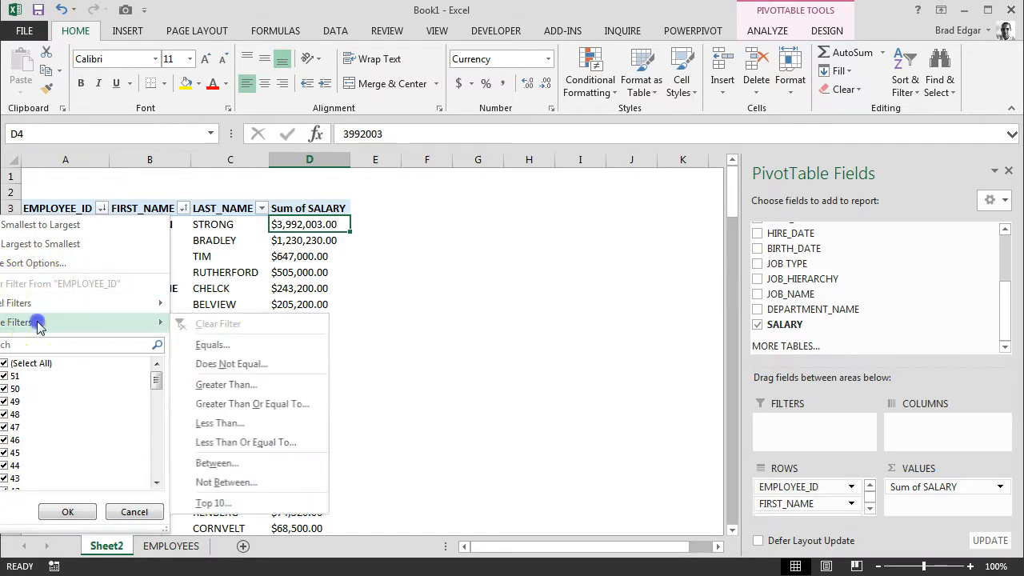
left_click(213, 502)
double_click(470, 260)
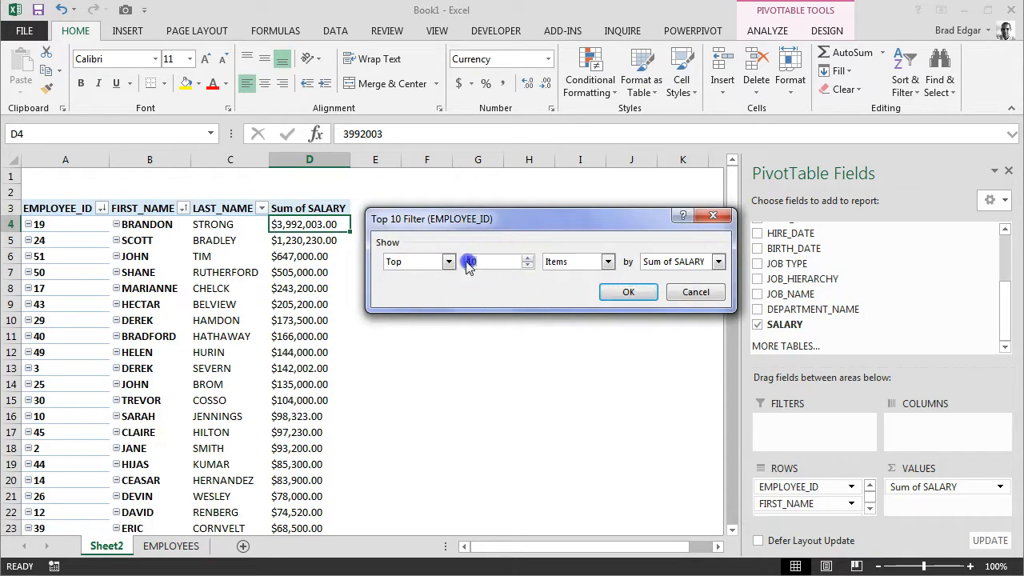
type("3")
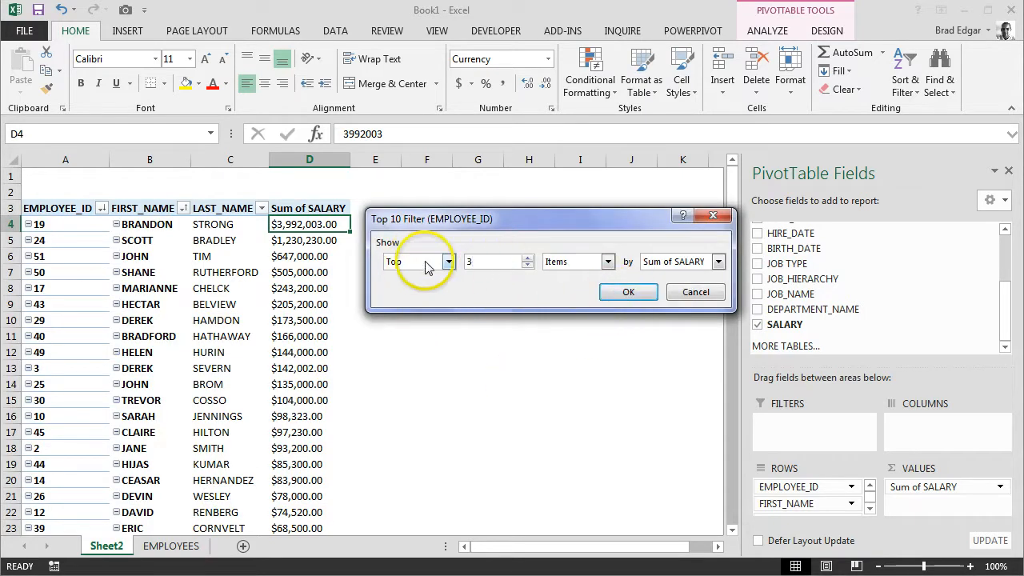
left_click(449, 262)
left_click(449, 263)
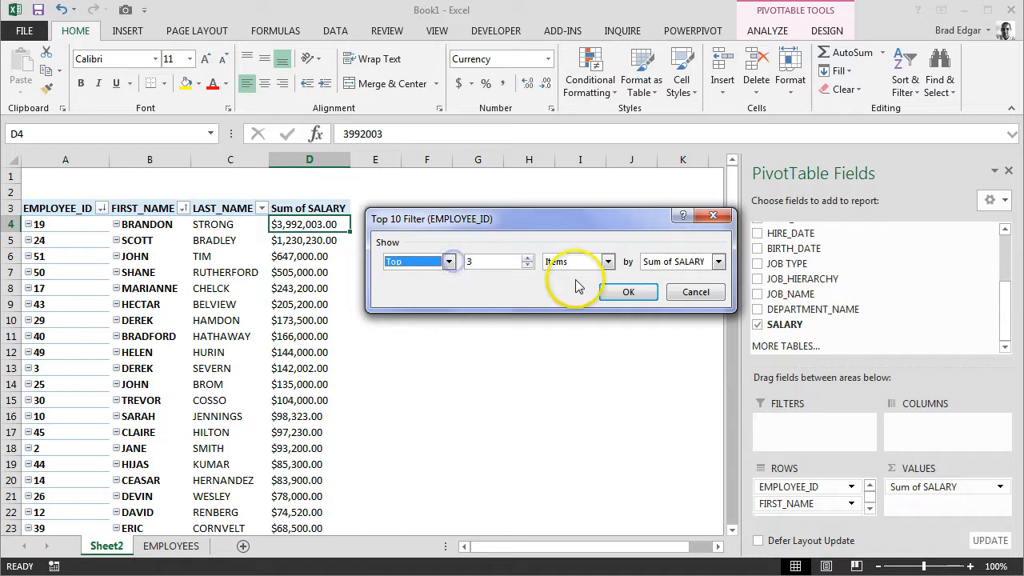
left_click(627, 293)
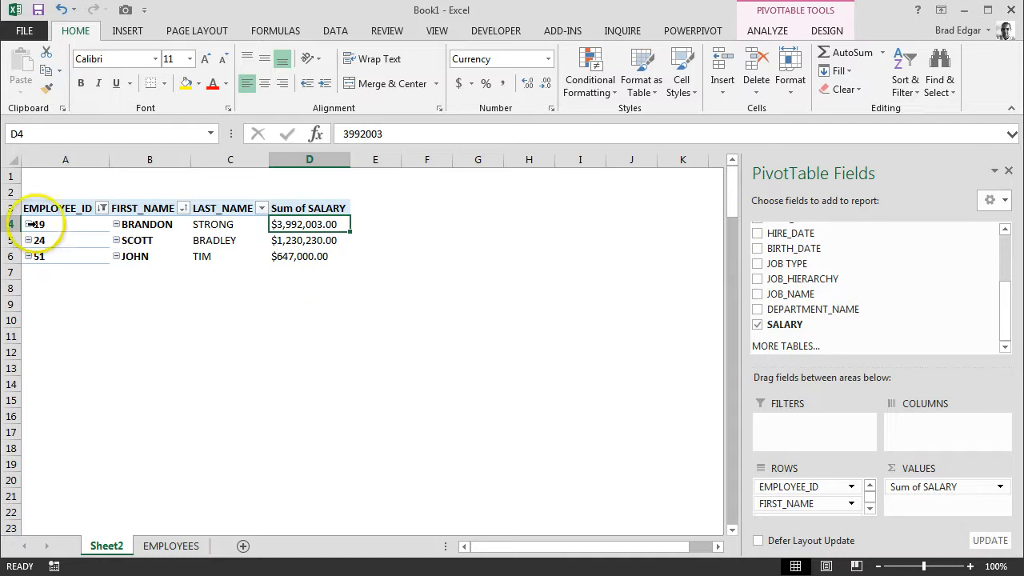
- Insert a blank column A before the PivotTable
right_click(68, 160)
left_click(88, 275)
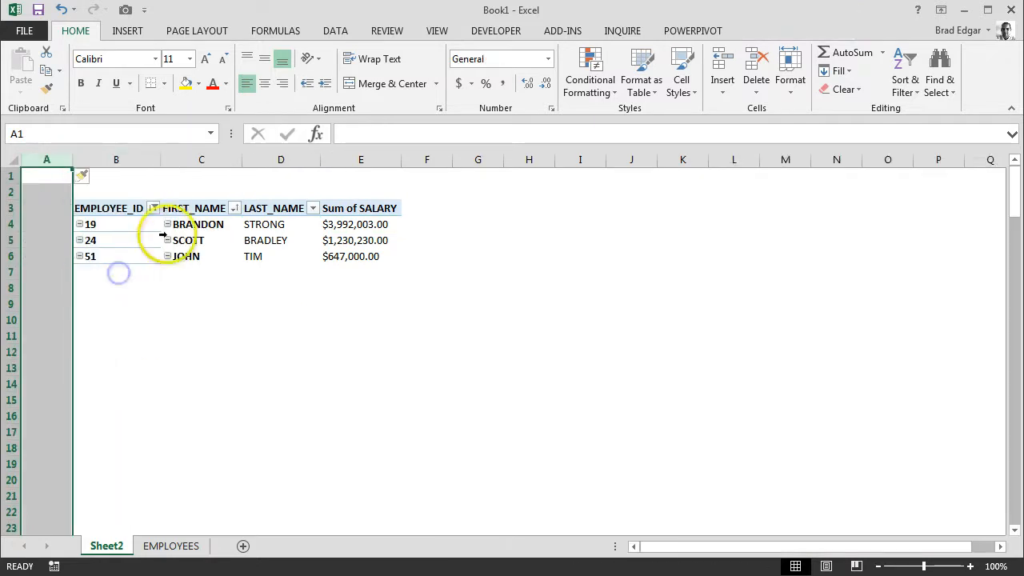
left_click(137, 225)
- Apply the PivotTable style with a solid dark blue header and blue-shaded row labels
left_click(114, 207)
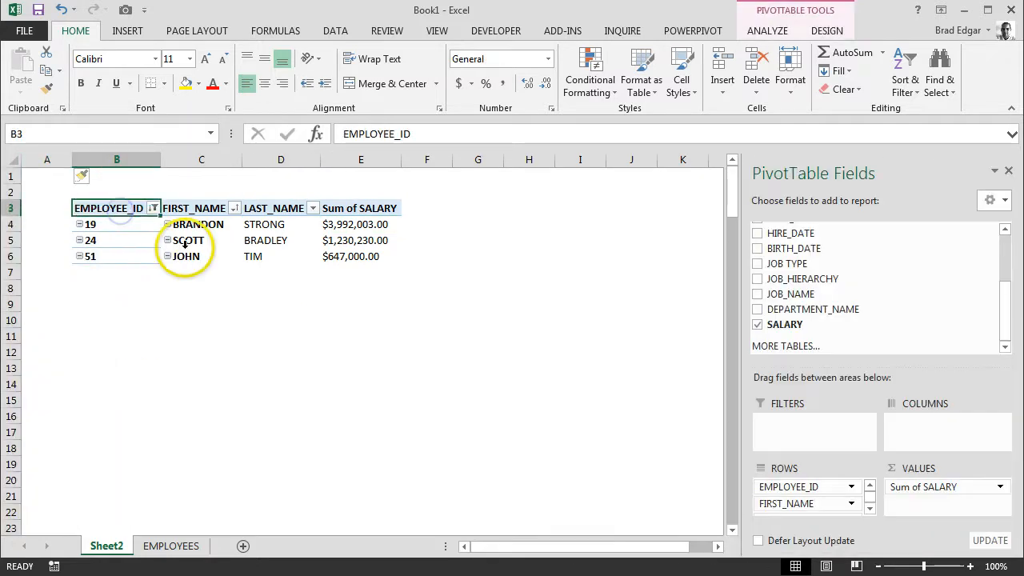
left_click(823, 32)
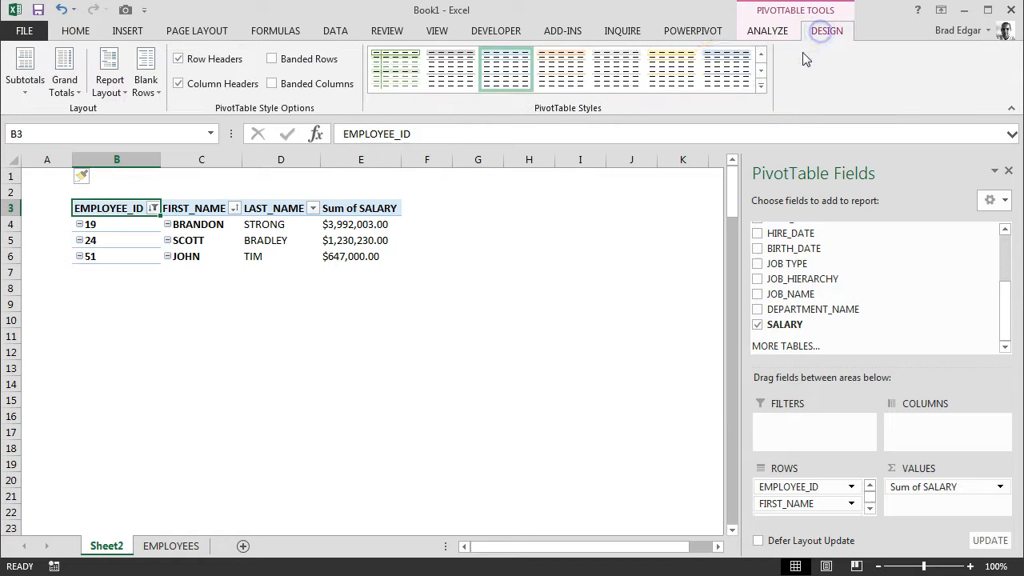
left_click(760, 73)
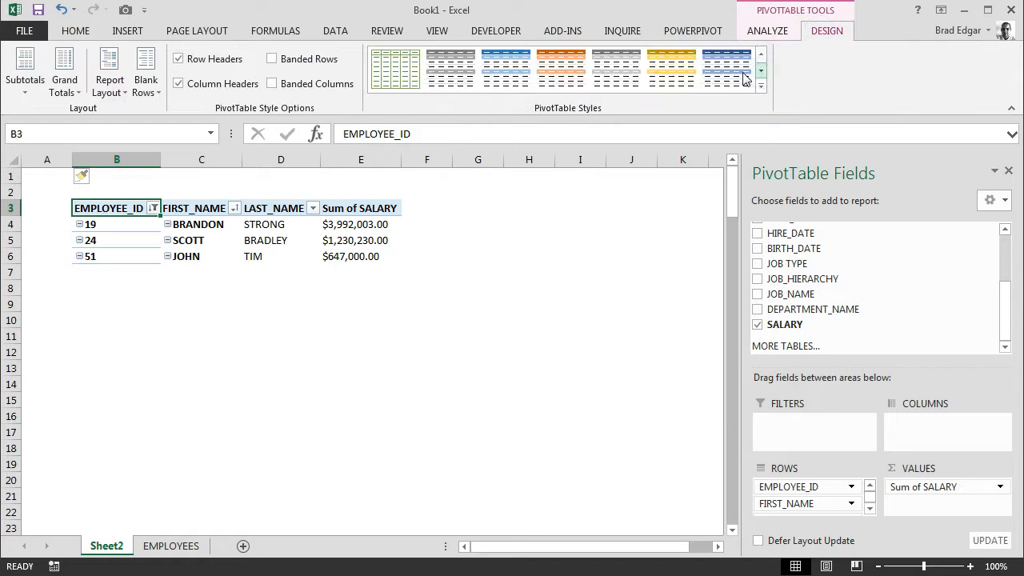
left_click(726, 75)
left_click(382, 301)
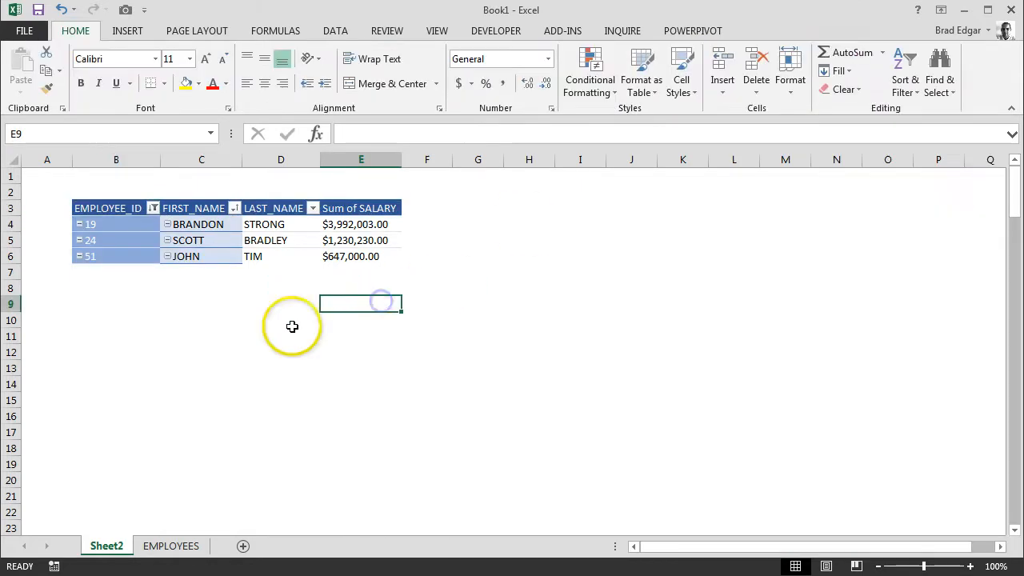
- Try to rename the Sum of SALARY header in the PivotTable as SALARY
left_click(96, 207)
key("shift+Right")
key("shift+Right")
key("shift+Right")
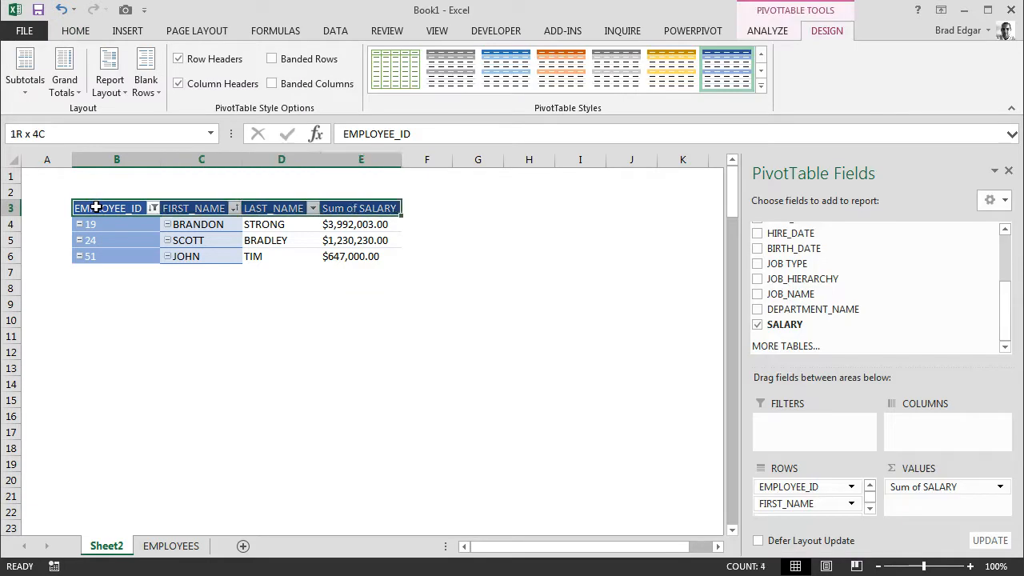
key("Tab")
key("Tab")
key("Tab")
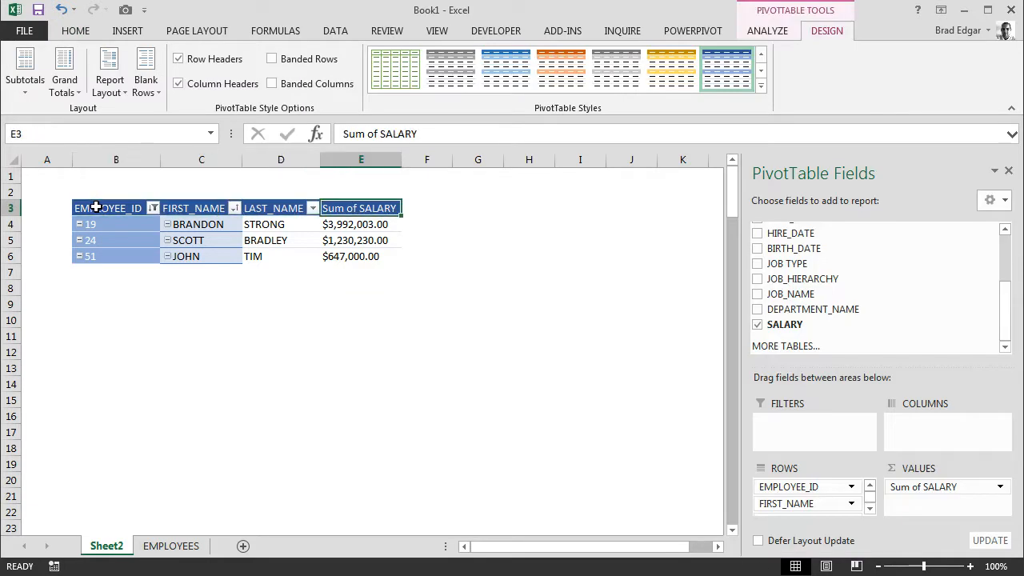
type("S")
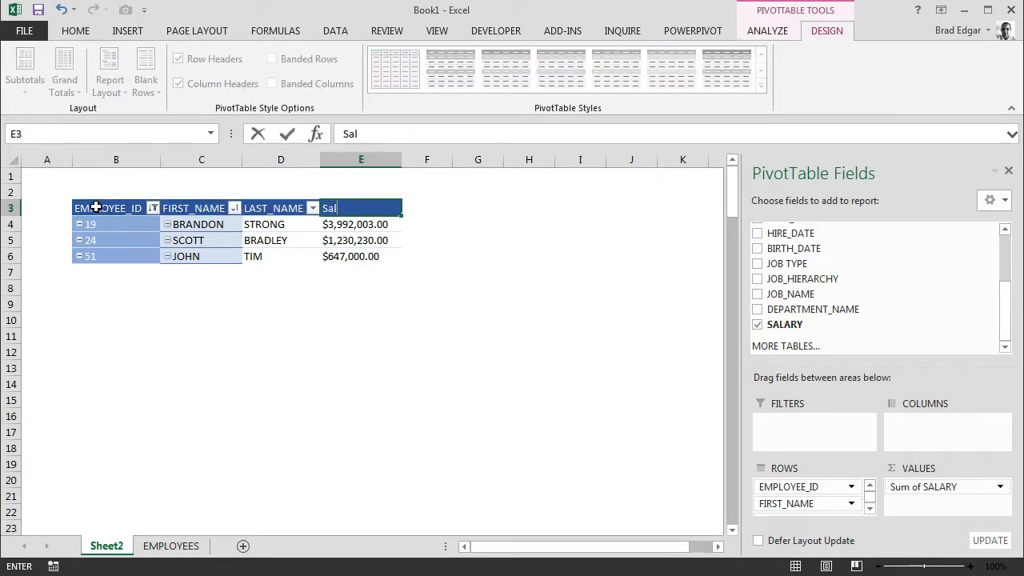
type("ALARY")
key("Return")
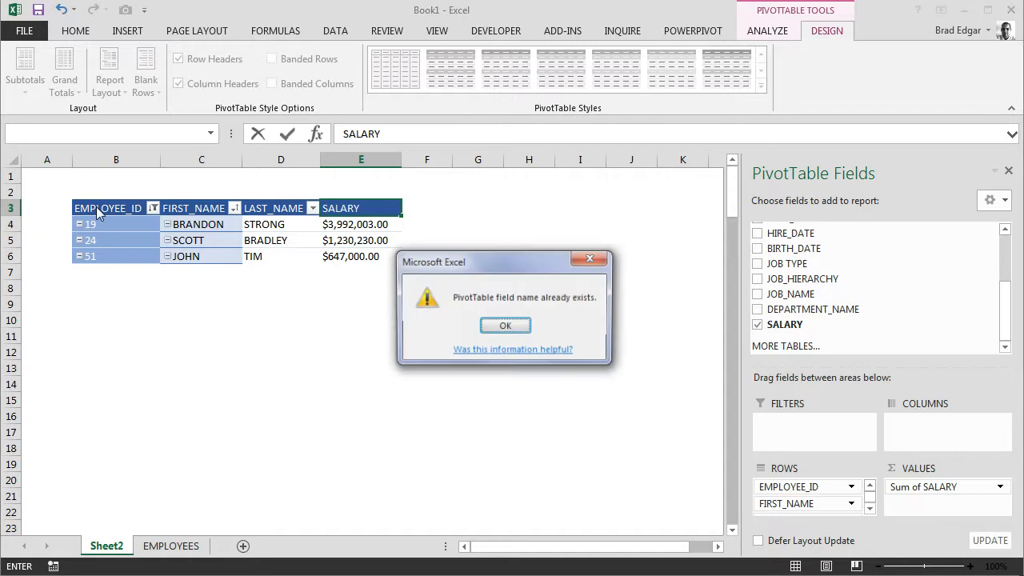
left_click(502, 322)
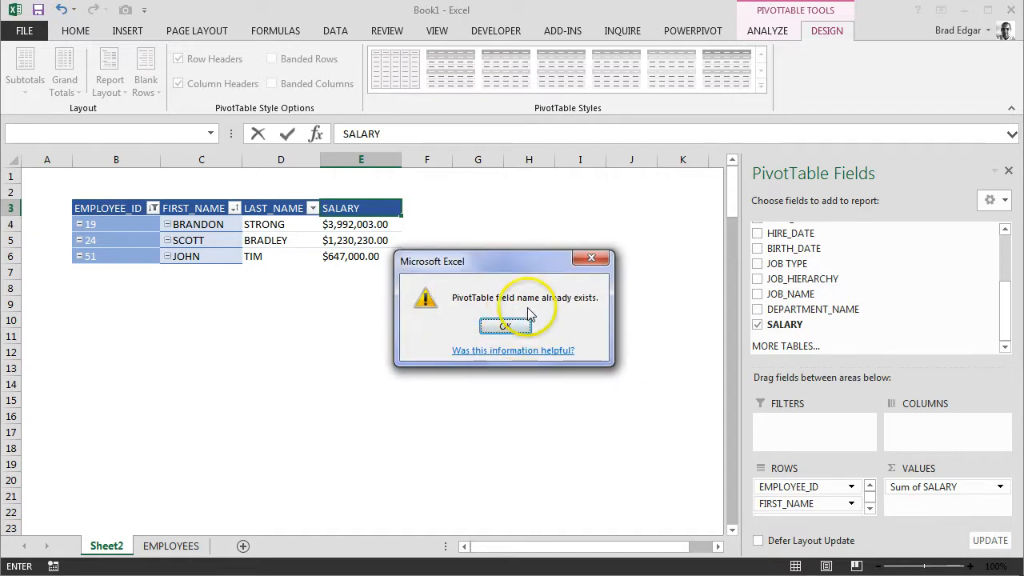
left_click(505, 326)
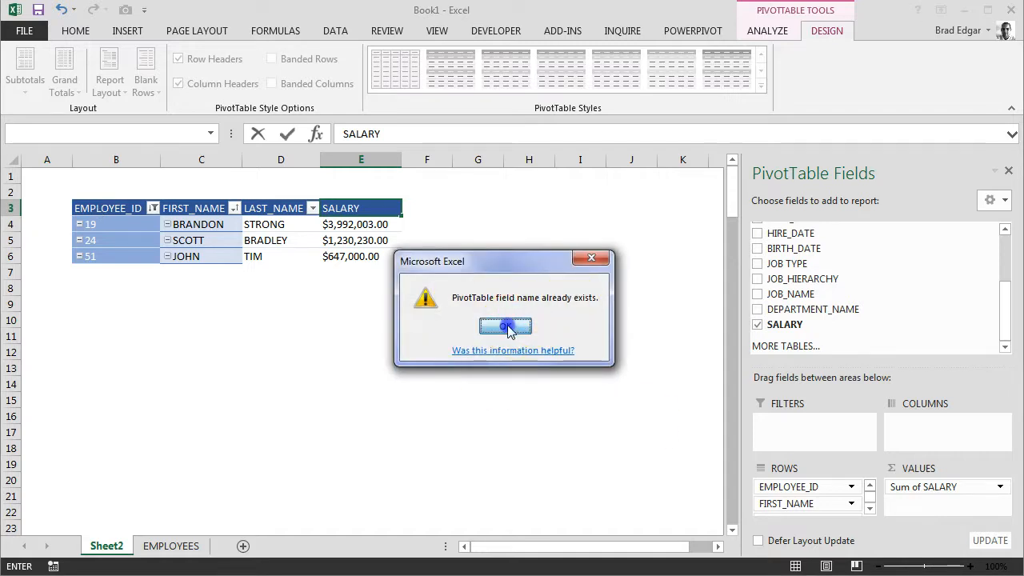
- Rename the PivotTable's salary value header in E3 as EMP SALARY
left_click(371, 209)
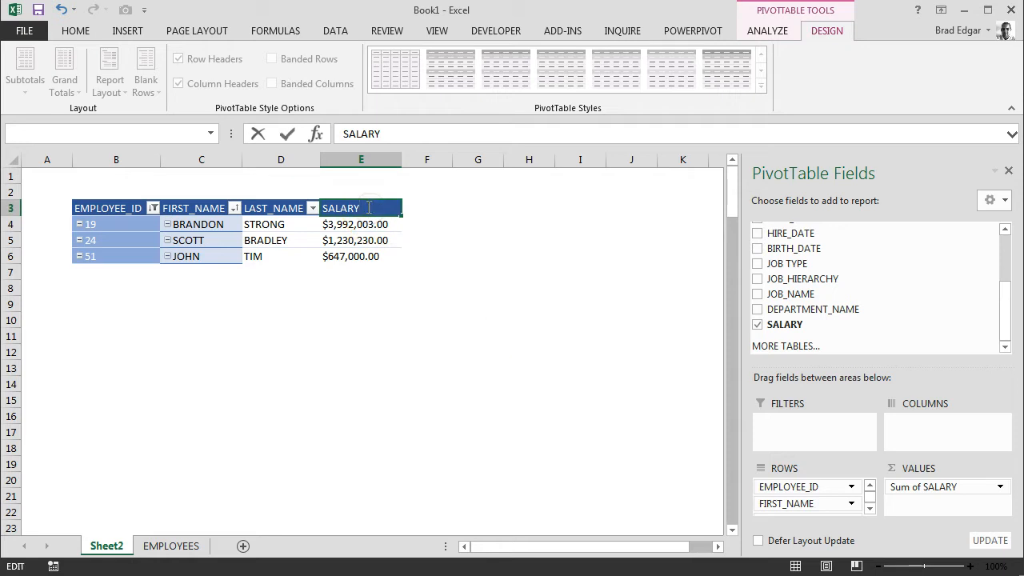
left_click_drag(368, 208, 320, 210)
type("EMP")
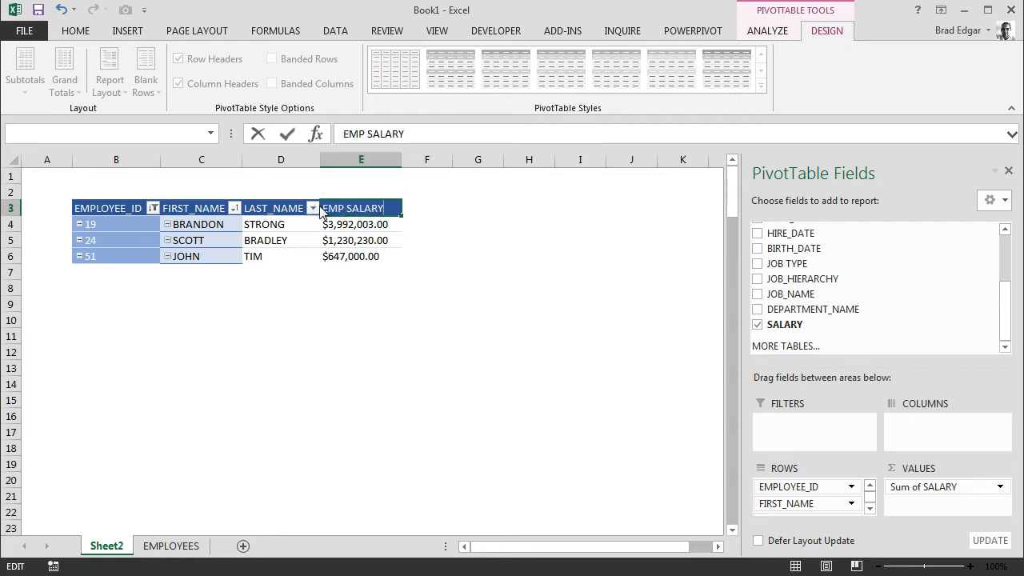
type(" SALARY")
key("Return")
left_click(426, 299)
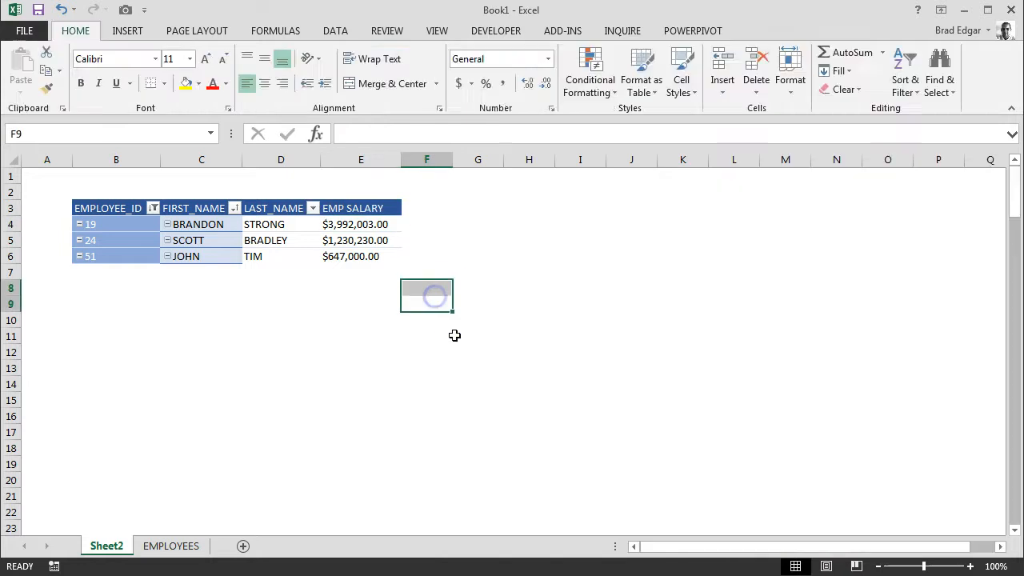
- Apply All Borders to the whole PivotTable range B3:E6
left_click(150, 251)
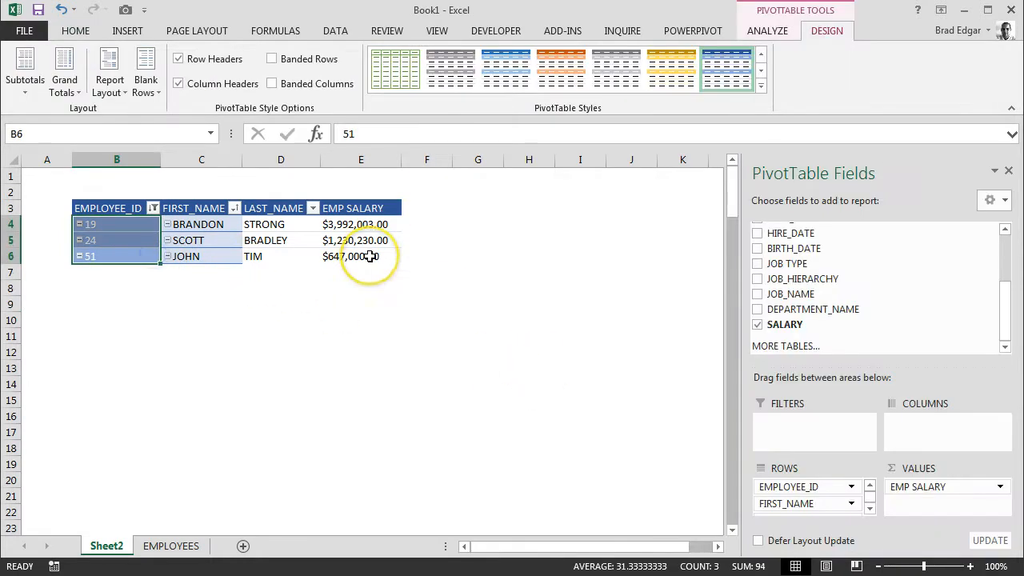
left_click_drag(371, 256, 101, 202)
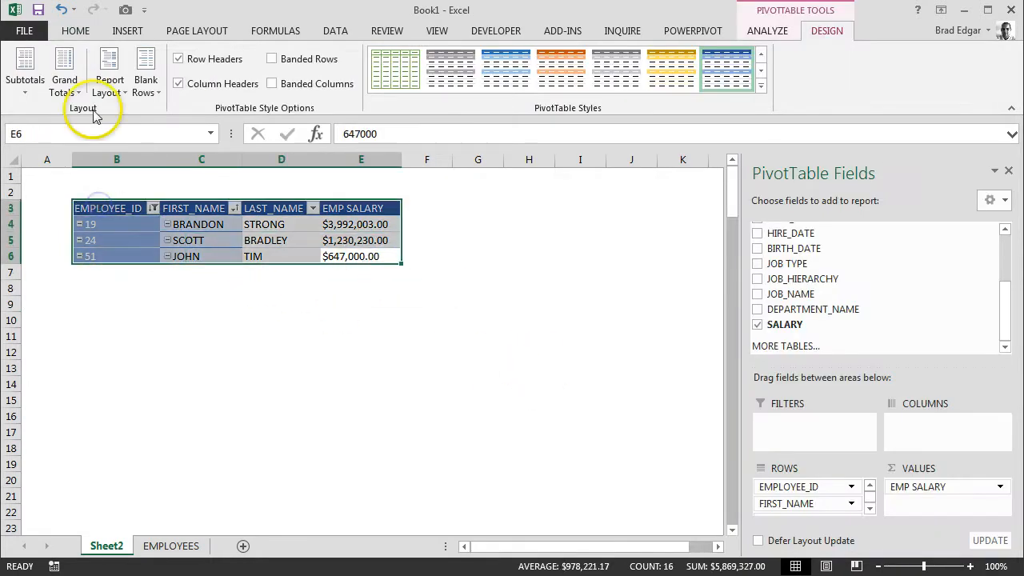
left_click(77, 34)
left_click(163, 83)
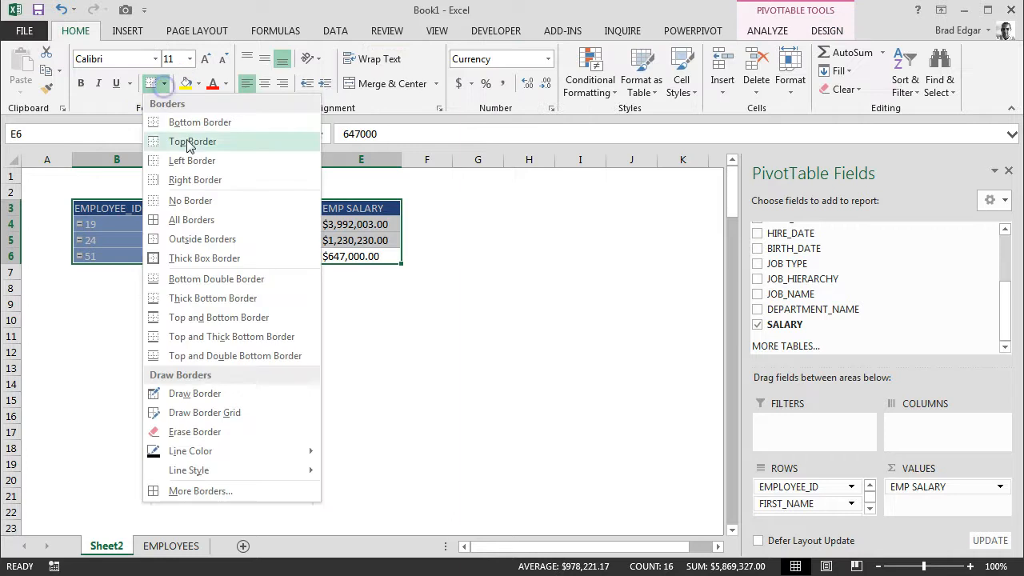
left_click(155, 227)
left_click(373, 301)
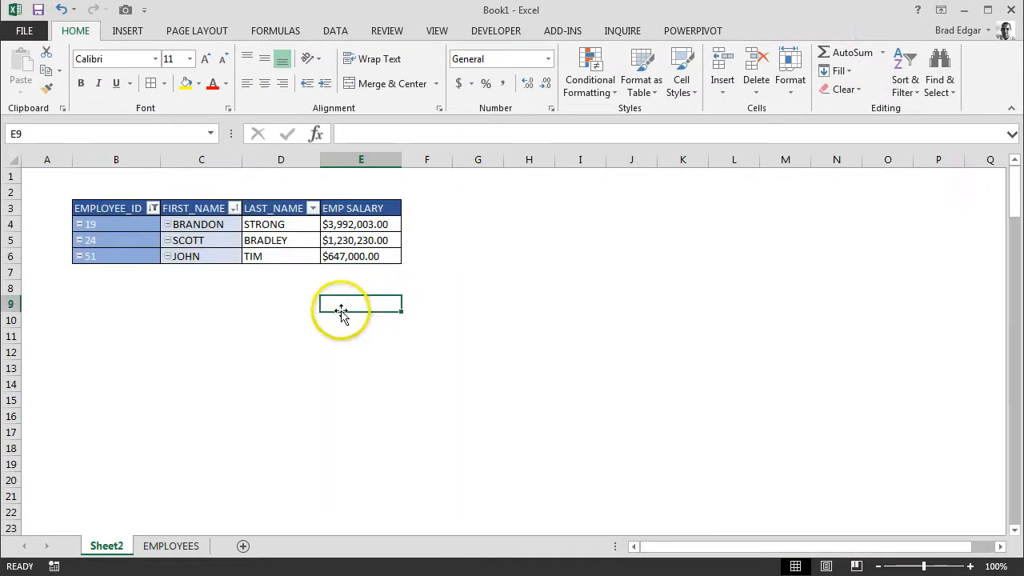
- Copy the EMP SALARY column E3:E6 and paste only its formatting into the adjacent column starting at F3
left_click(442, 209)
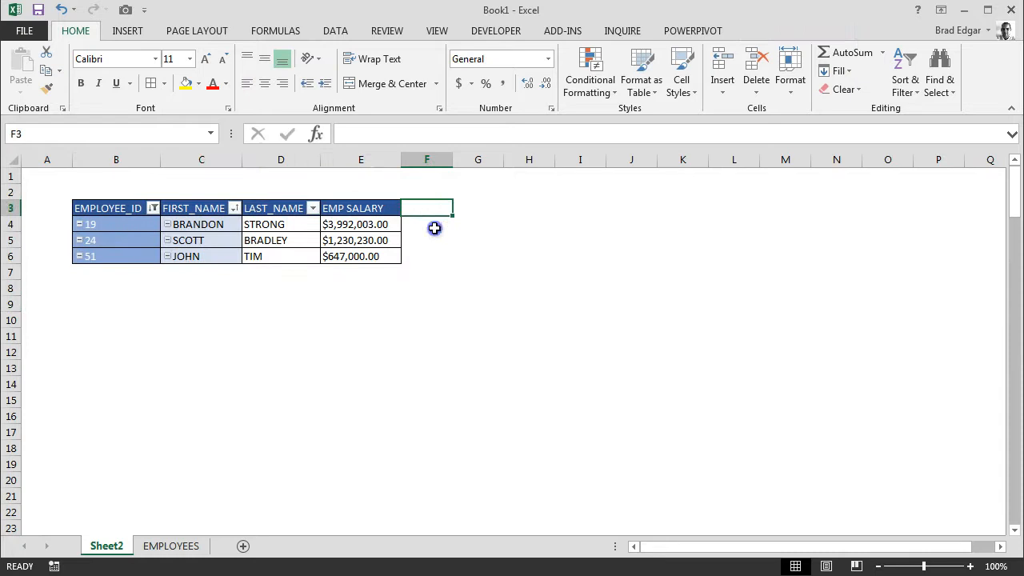
left_click_drag(368, 210, 380, 256)
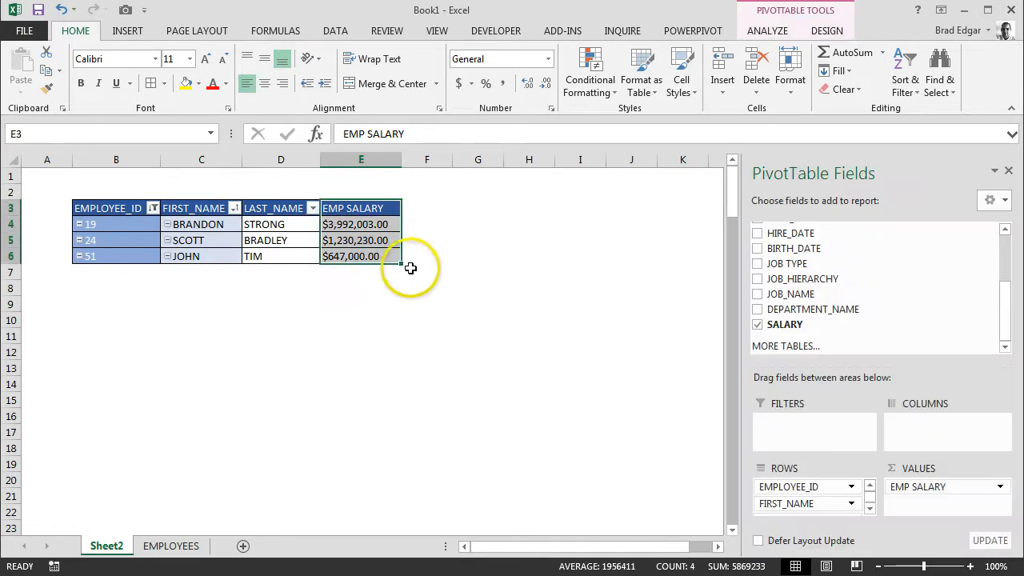
key("ctrl+c")
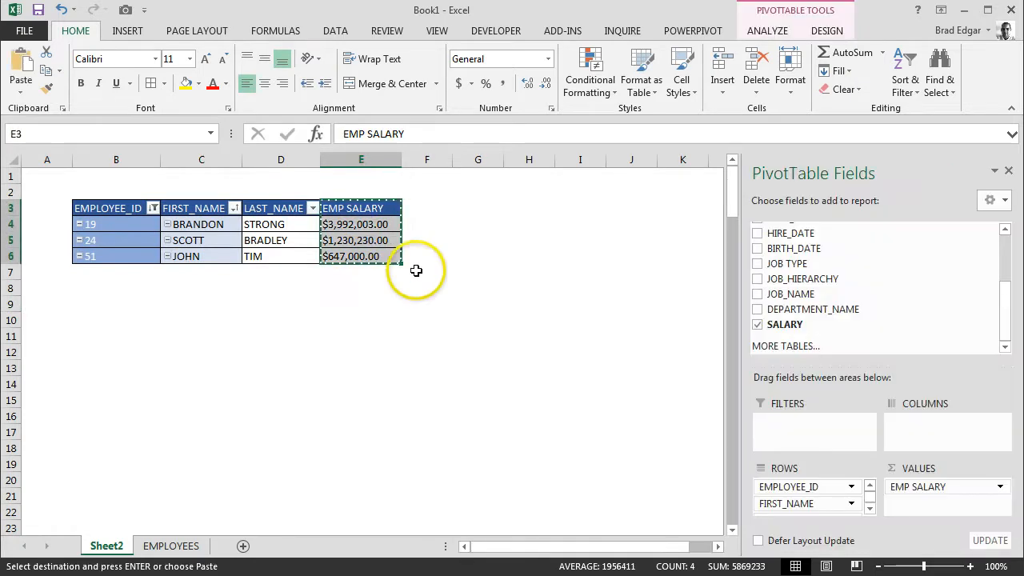
left_click(428, 203)
right_click(428, 203)
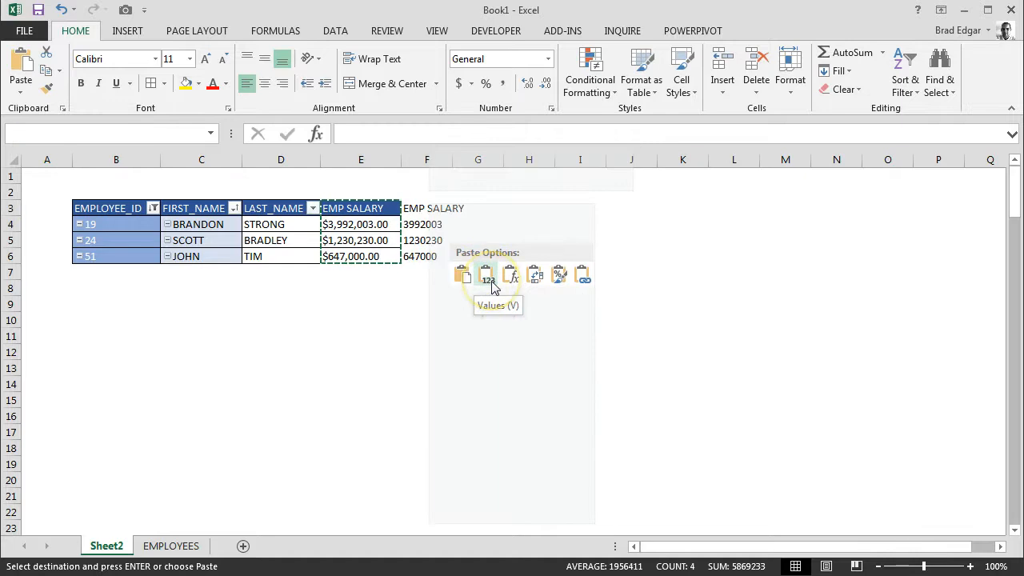
left_click(494, 286)
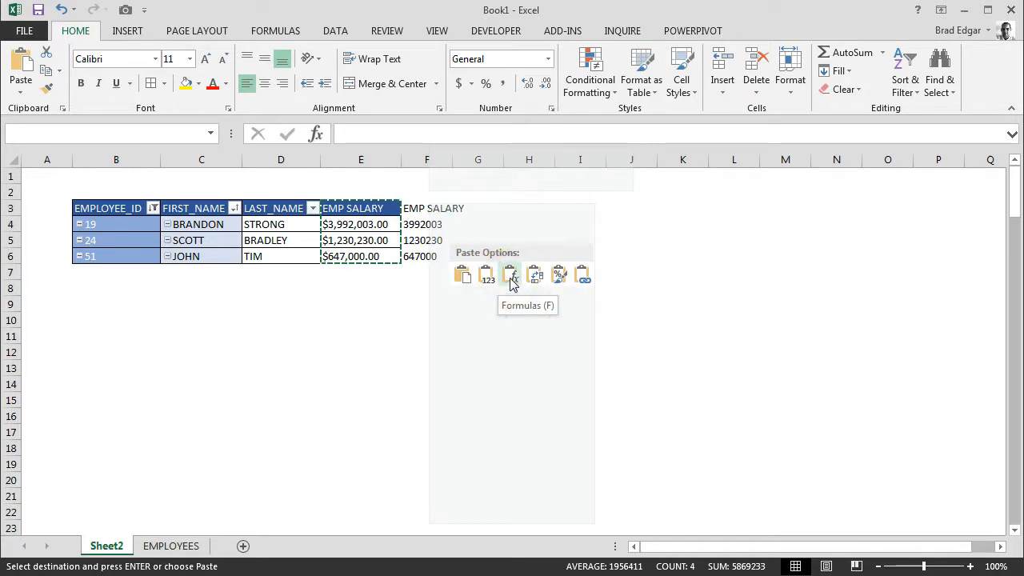
left_click(535, 281)
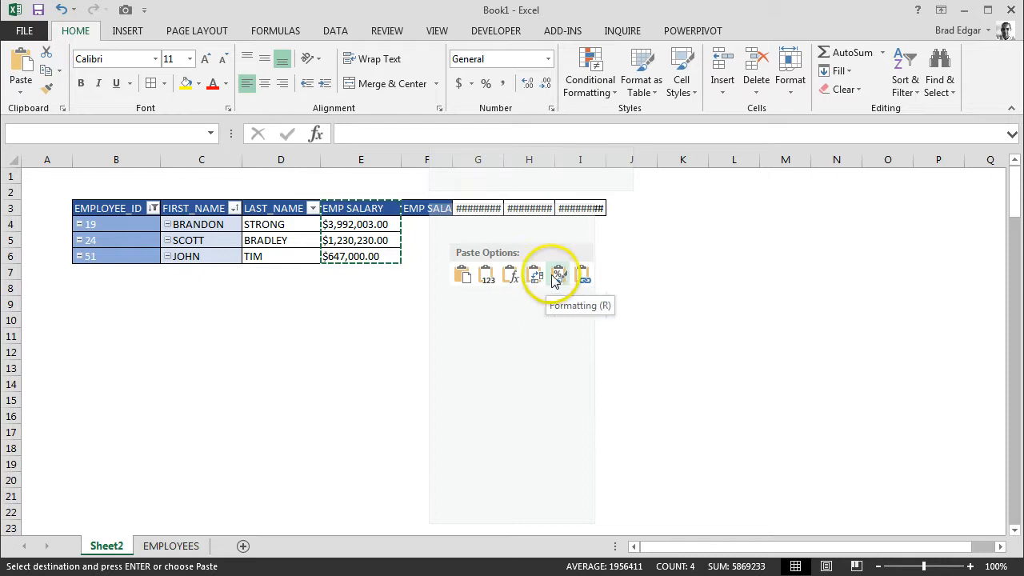
left_click(559, 278)
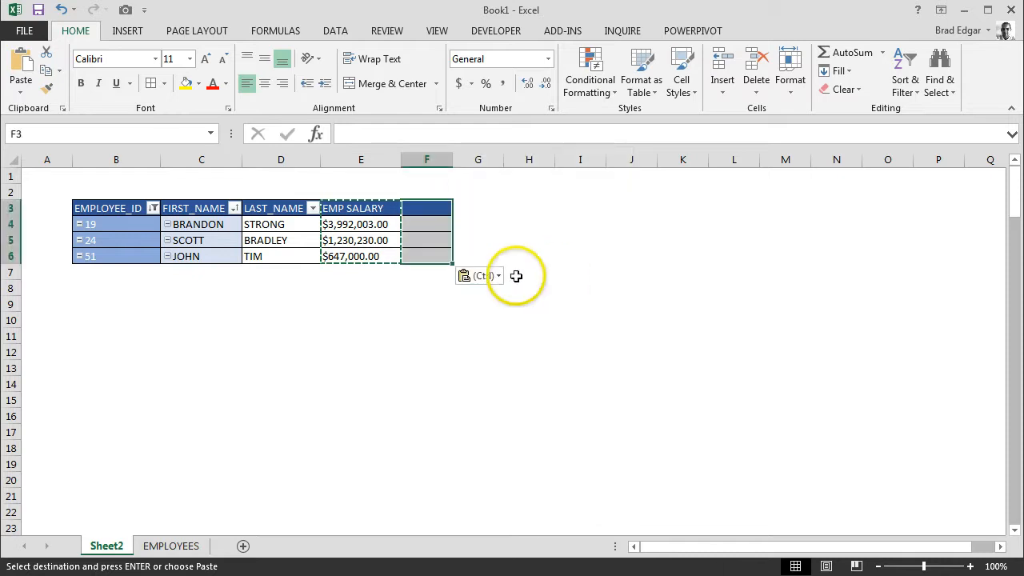
- Enter the header EMPLOYEE FULL NAME in F3 and widen column F to fit it
left_click(386, 315)
left_click(426, 210)
left_click_drag(452, 160, 470, 160)
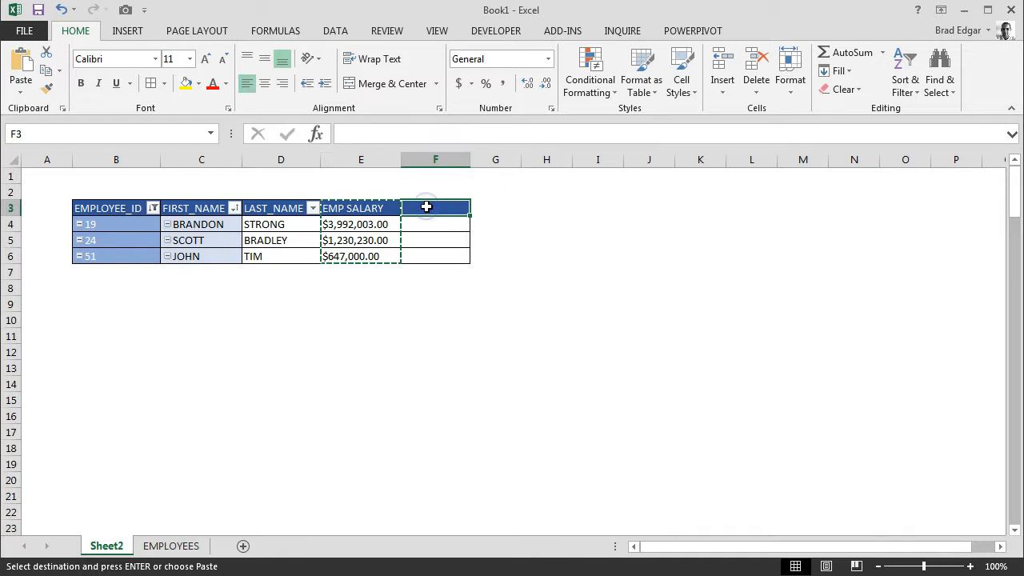
double_click(427, 207)
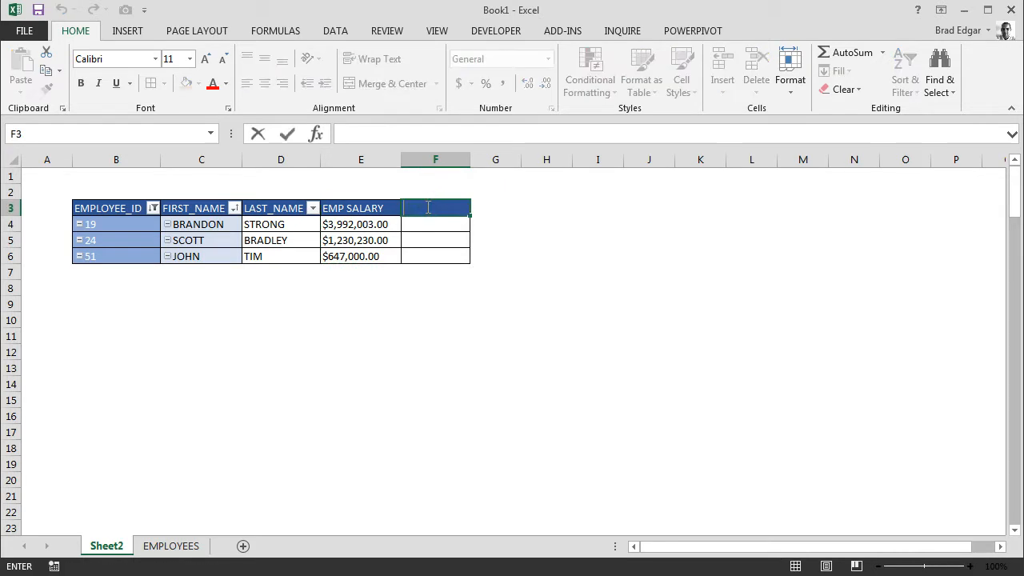
type("EMPLOY")
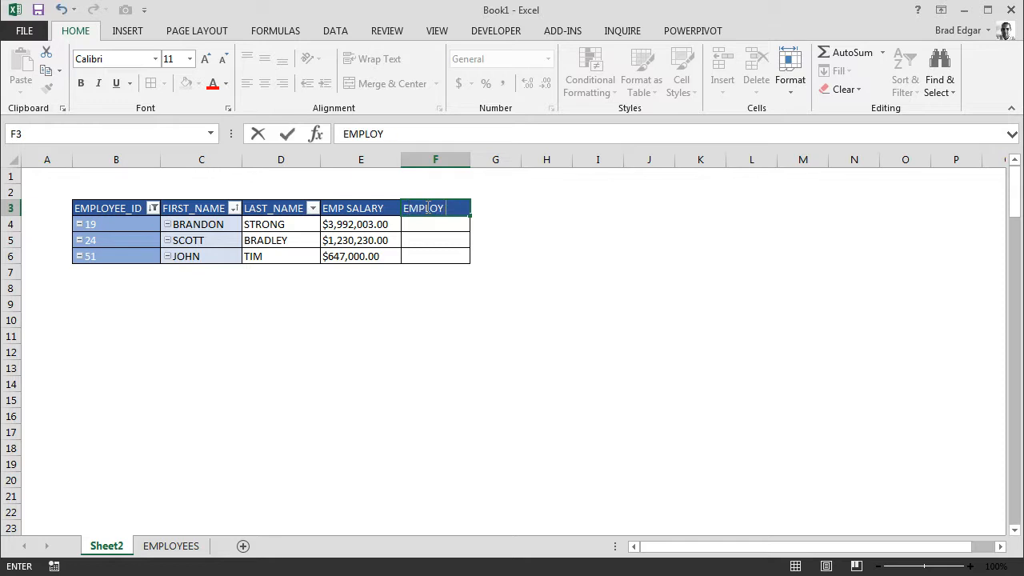
type(" FULL")
type(" FULL NAME")
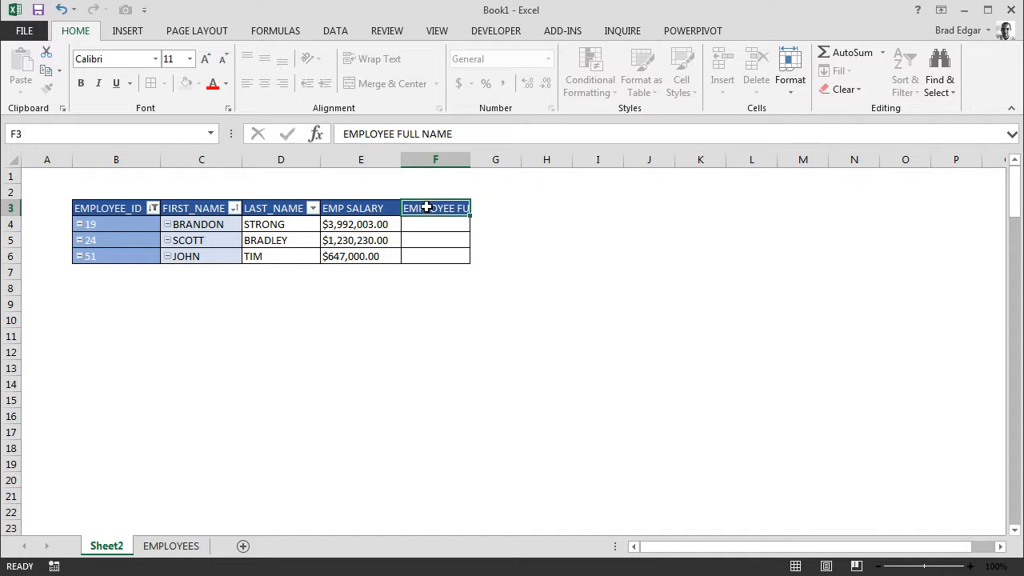
key("Return")
double_click(469, 159)
left_click(500, 320)
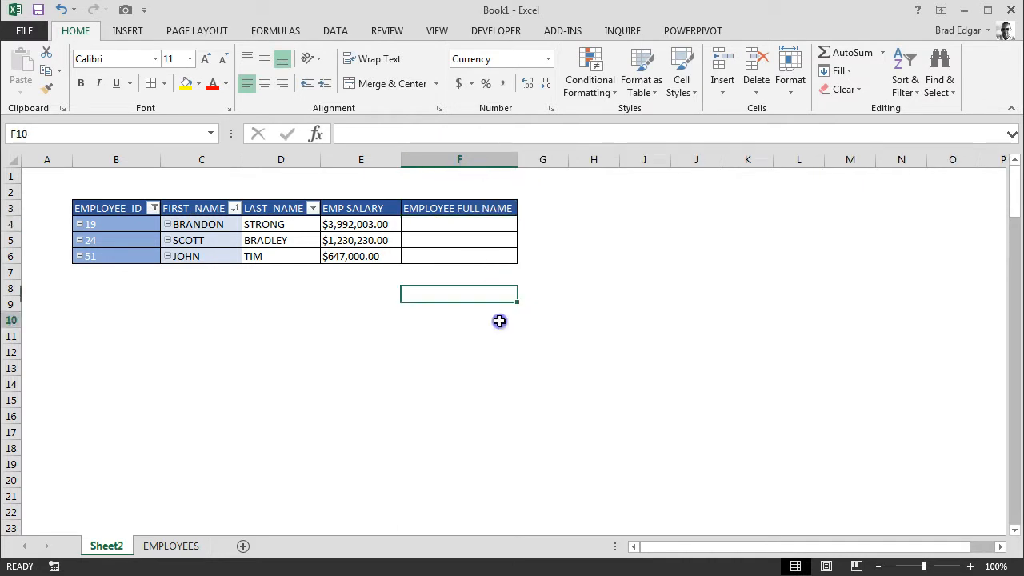
- Enter the formula =CONCATENATE(C4," ",D4) in F4 to join the first and last names with a space
left_click(443, 227)
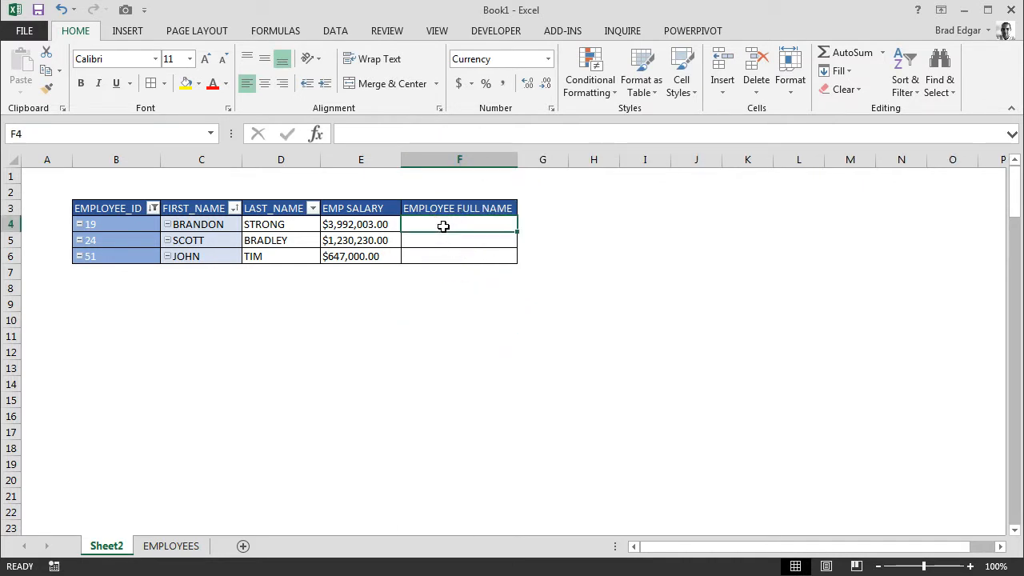
type("=")
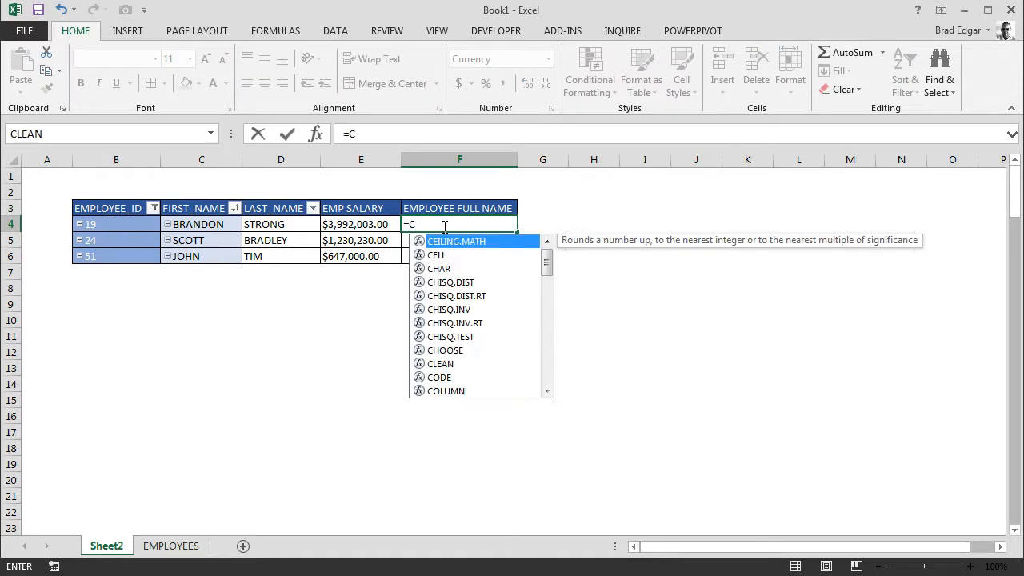
type("C4")
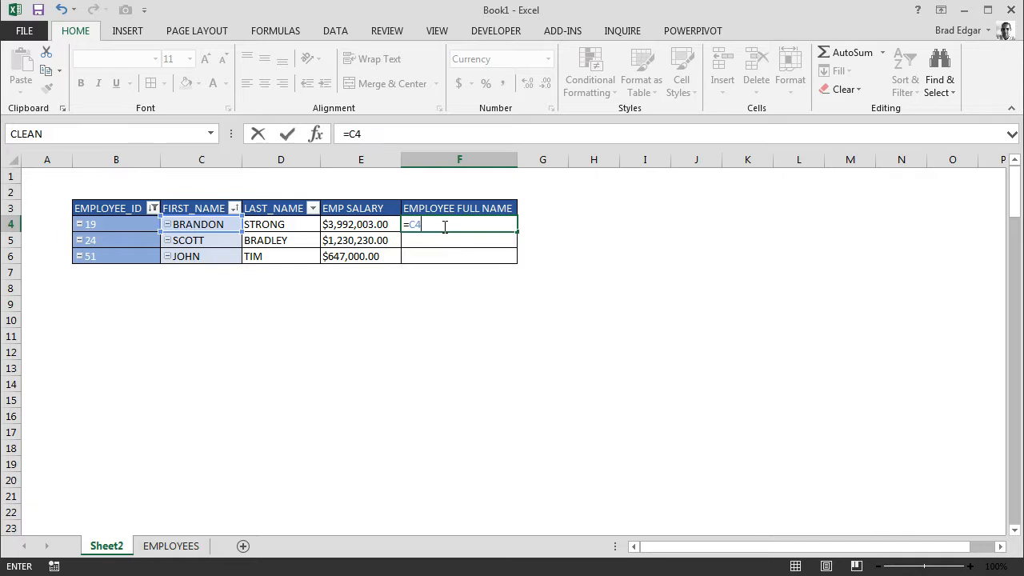
key("BackSpace")
key("BackSpace")
type("conc")
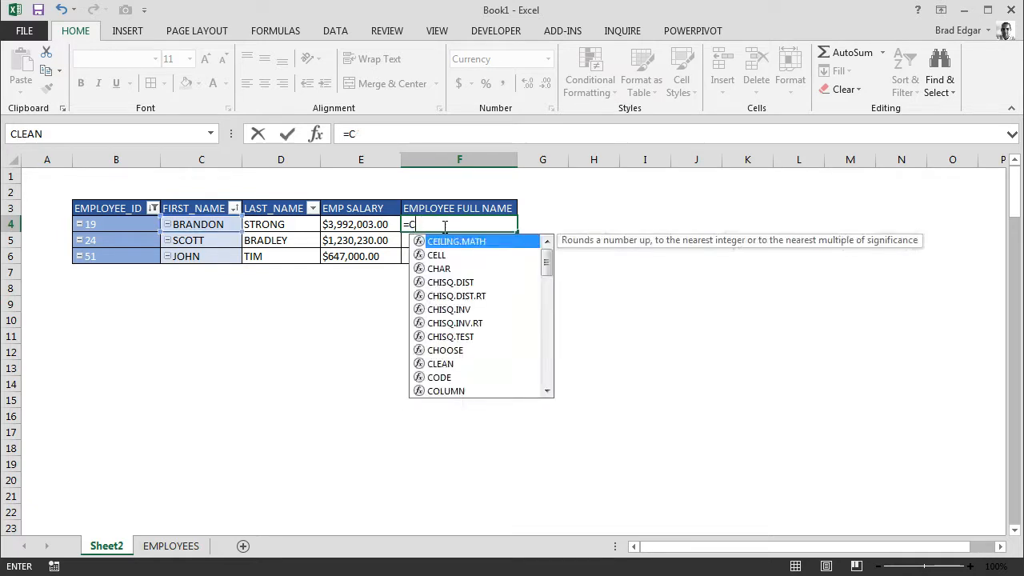
type("aca")
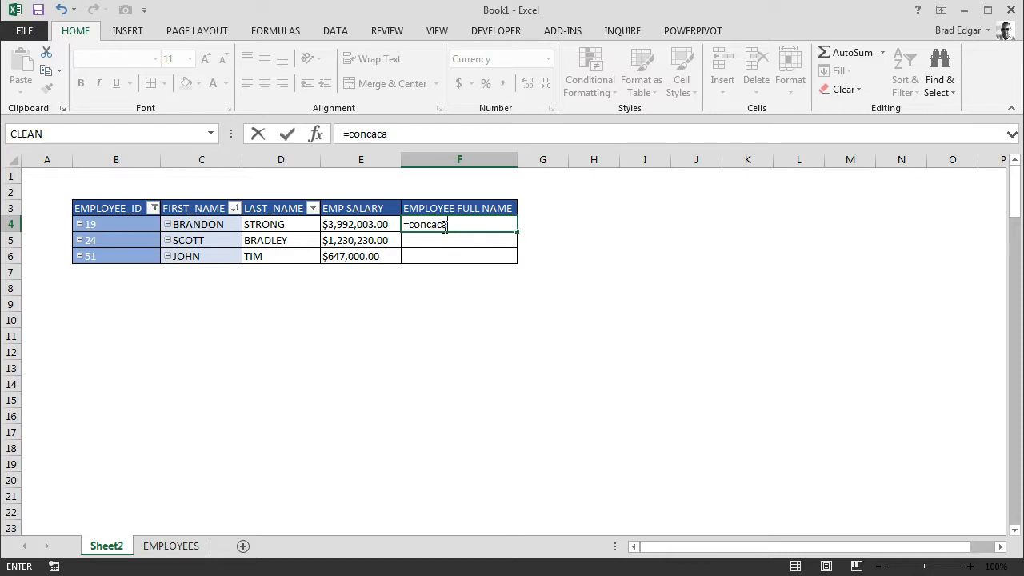
key("BackSpace")
key("BackSpace")
key("BackSpace")
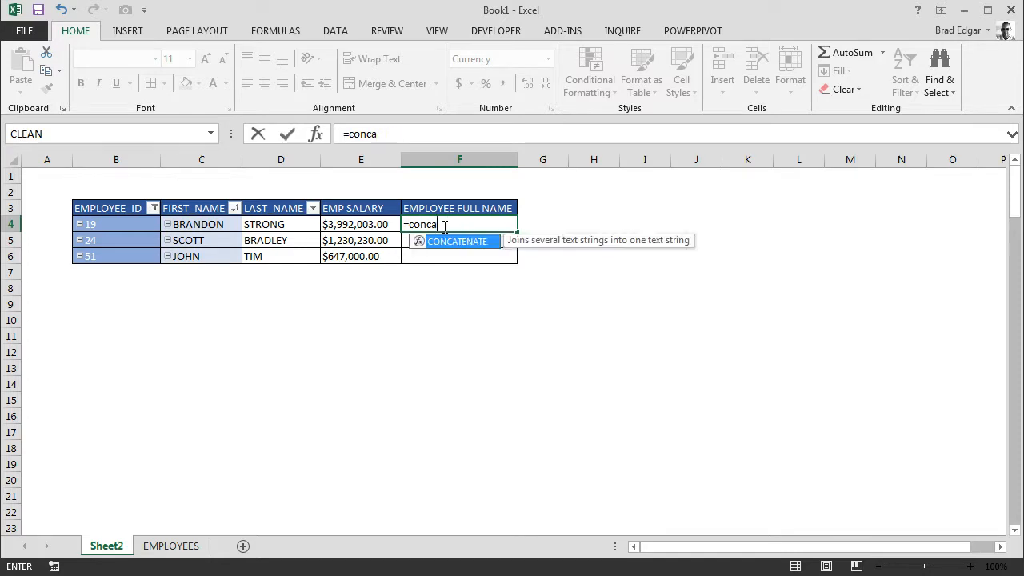
type("tenate(")
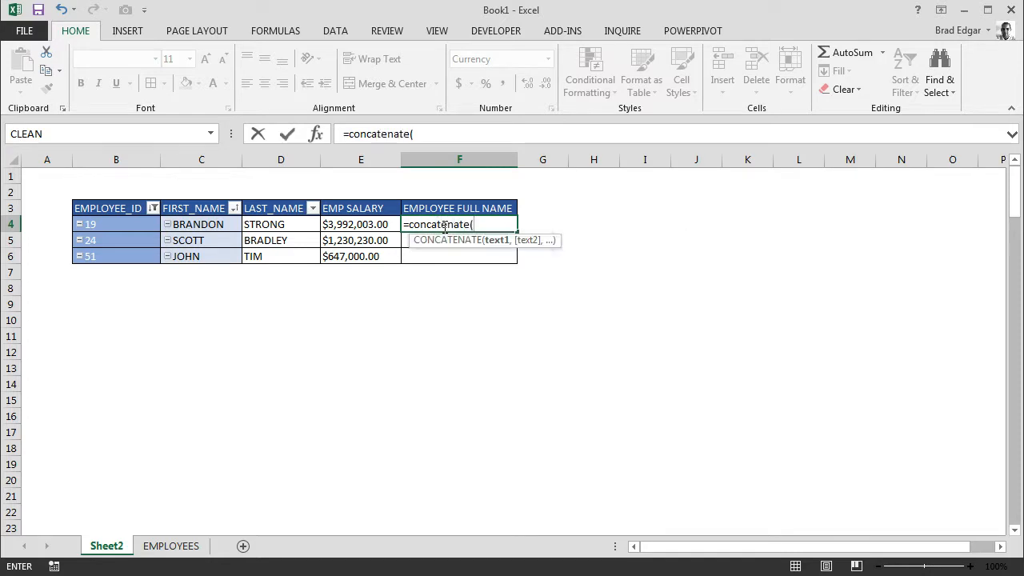
type("C4")
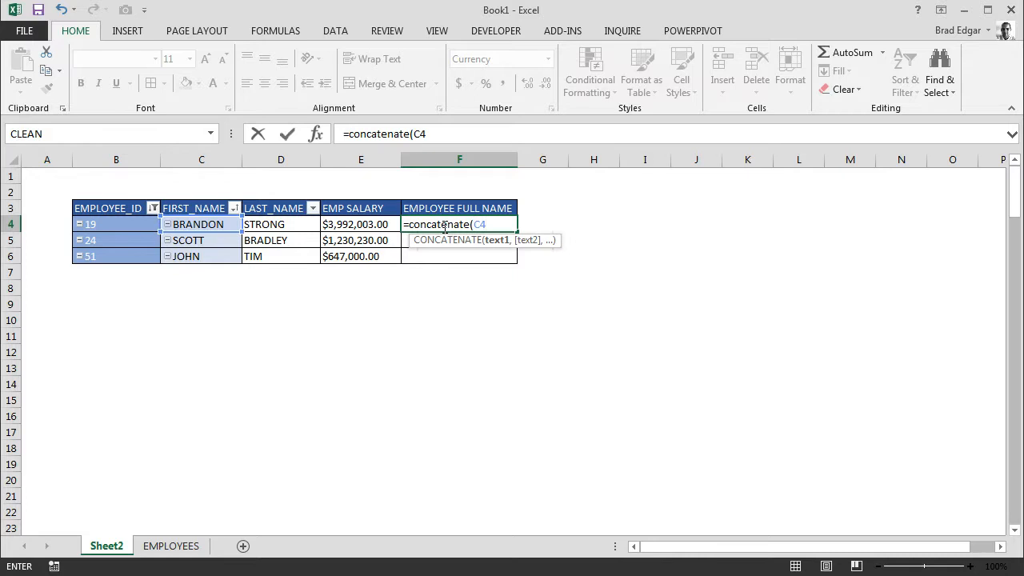
type(",")
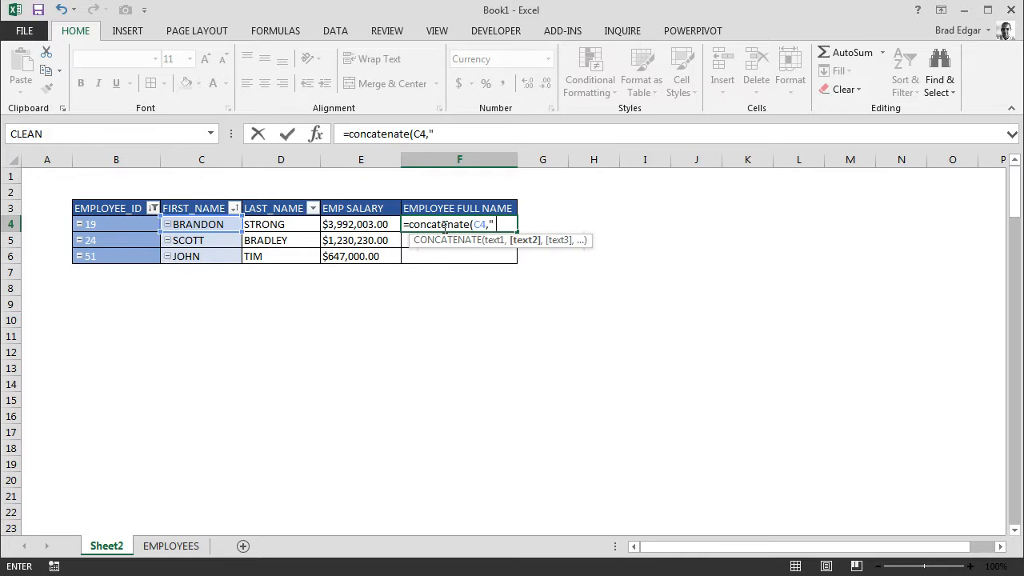
type("\" \",")
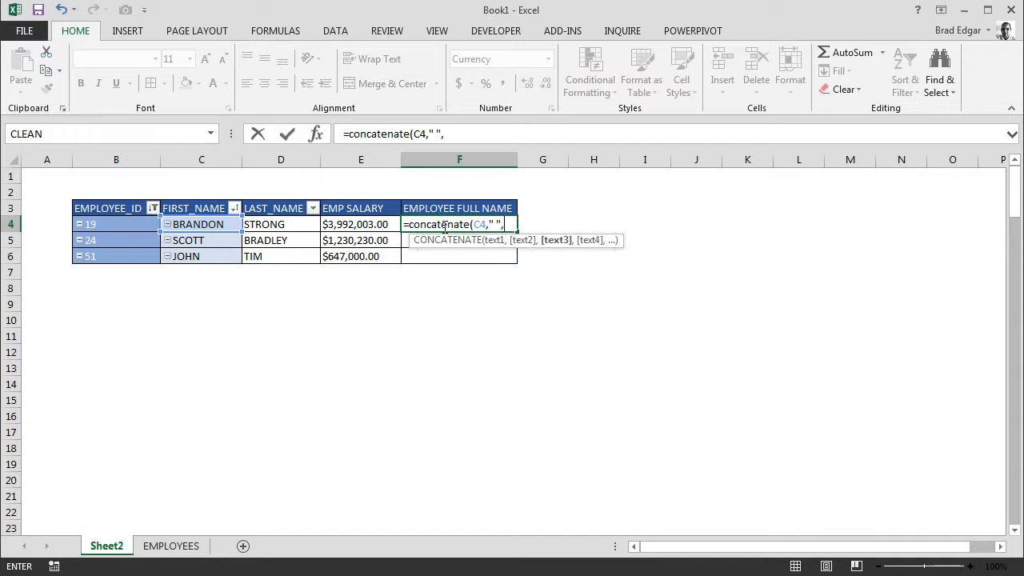
type("D4")
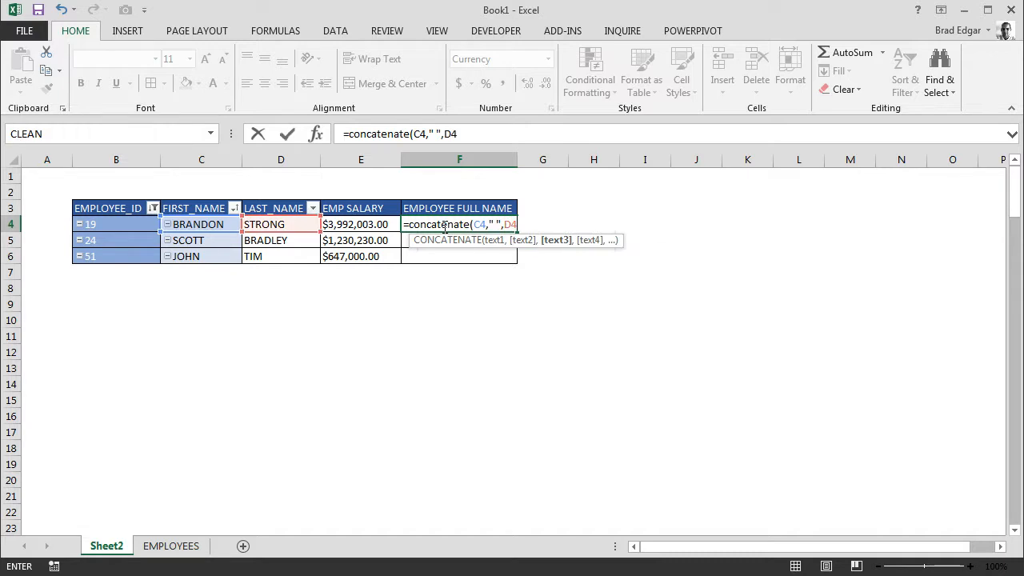
key("Return")
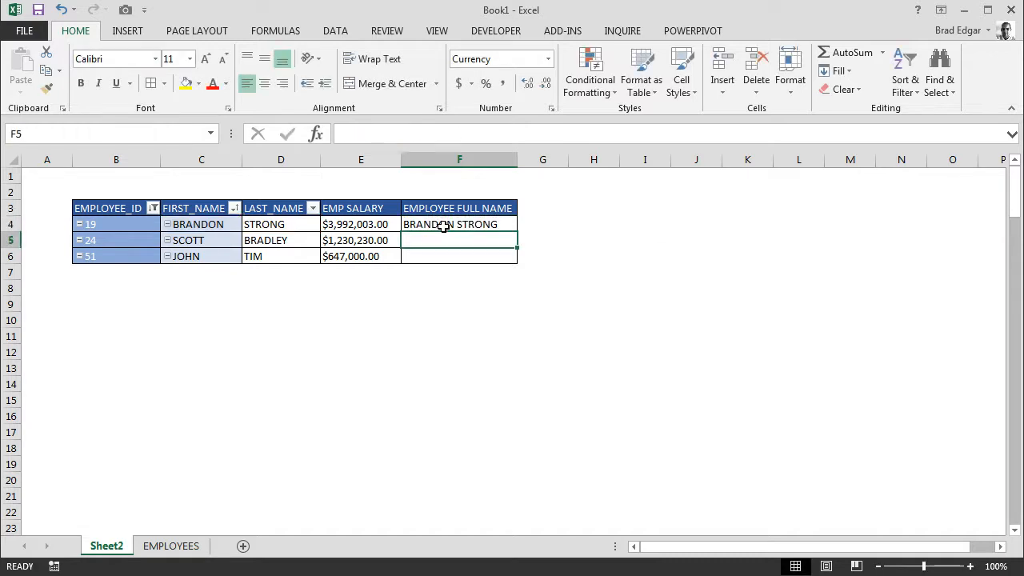
- Fill the full-name formula from F4 down through F6 and check the filled cells
left_click(182, 227)
left_click(470, 227)
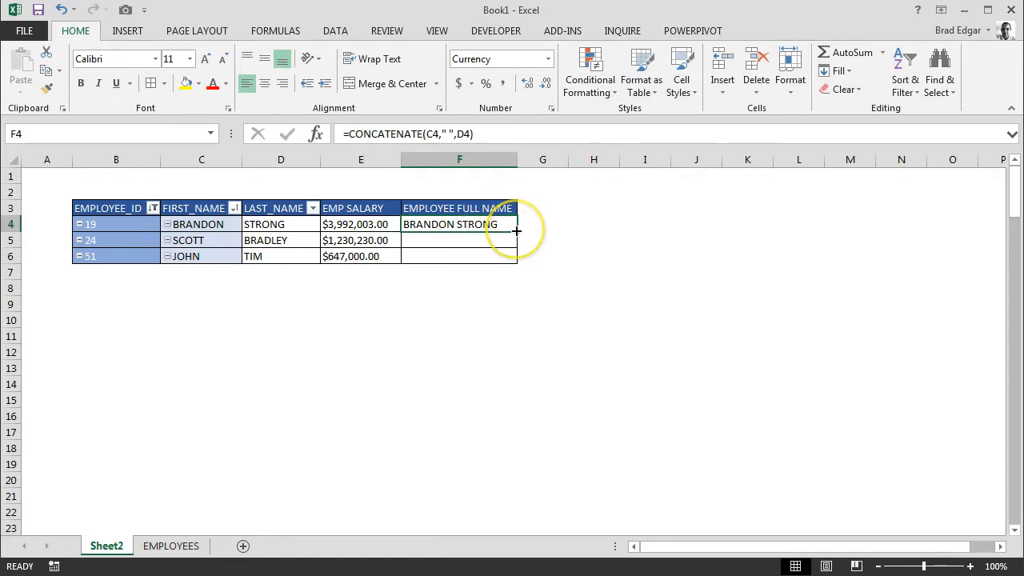
double_click(517, 231)
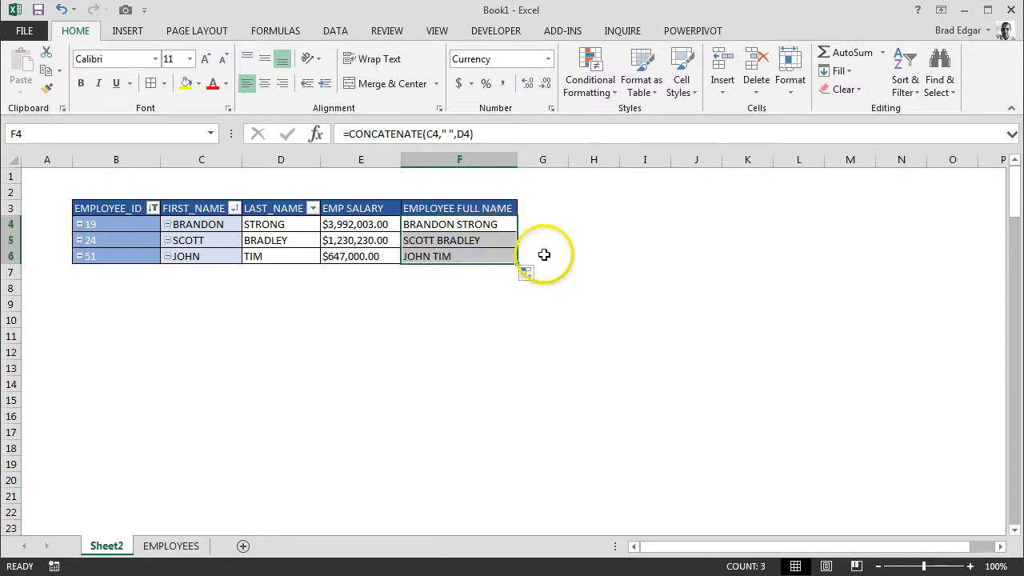
left_click(507, 224)
left_click(500, 239)
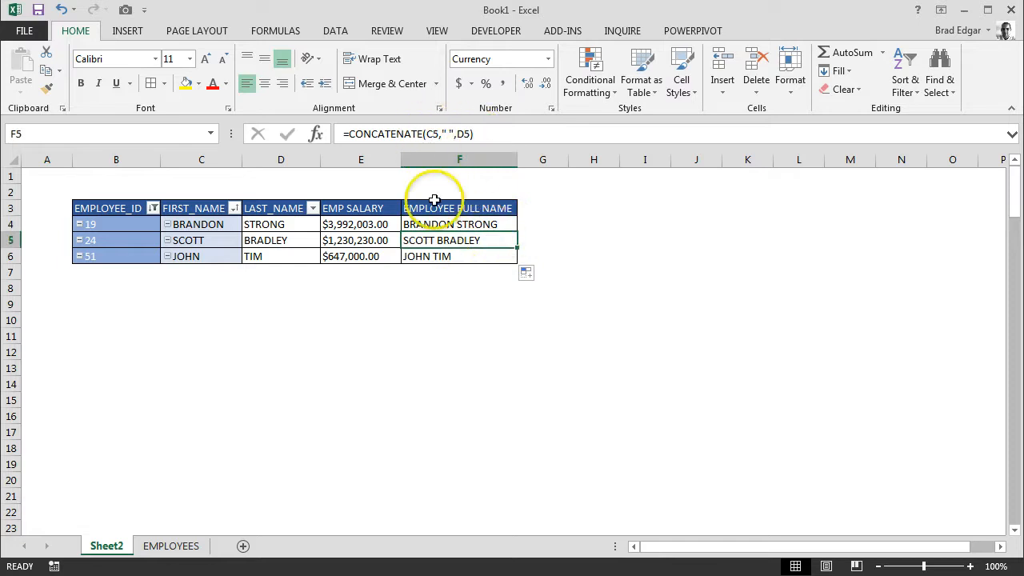
left_click(442, 255)
left_click(425, 291)
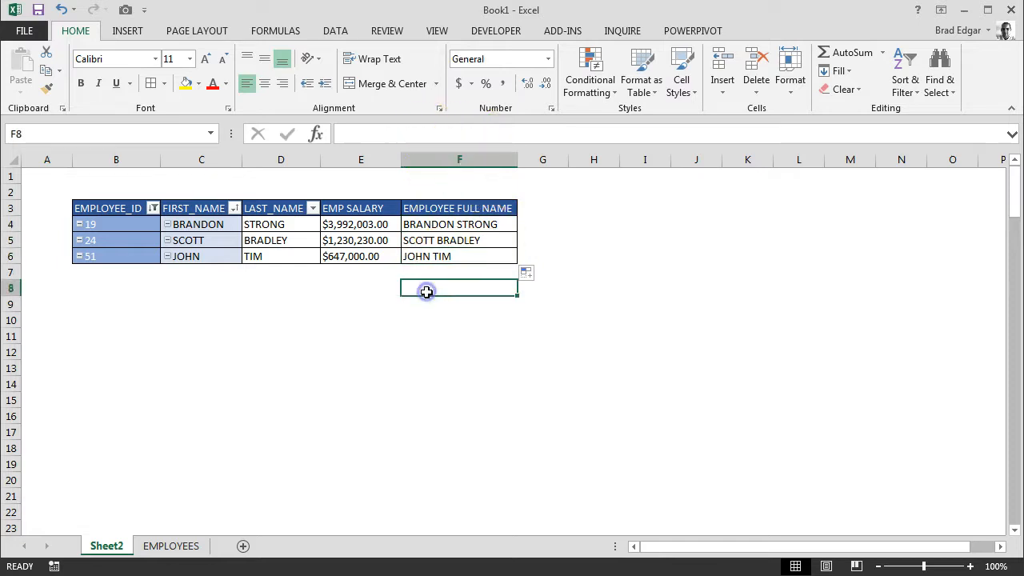
- Copy the PivotTable range B3:E6 and paste it with a regular paste at B9 as a second PivotTable
left_click_drag(375, 257, 103, 206)
key("ctrl+c")
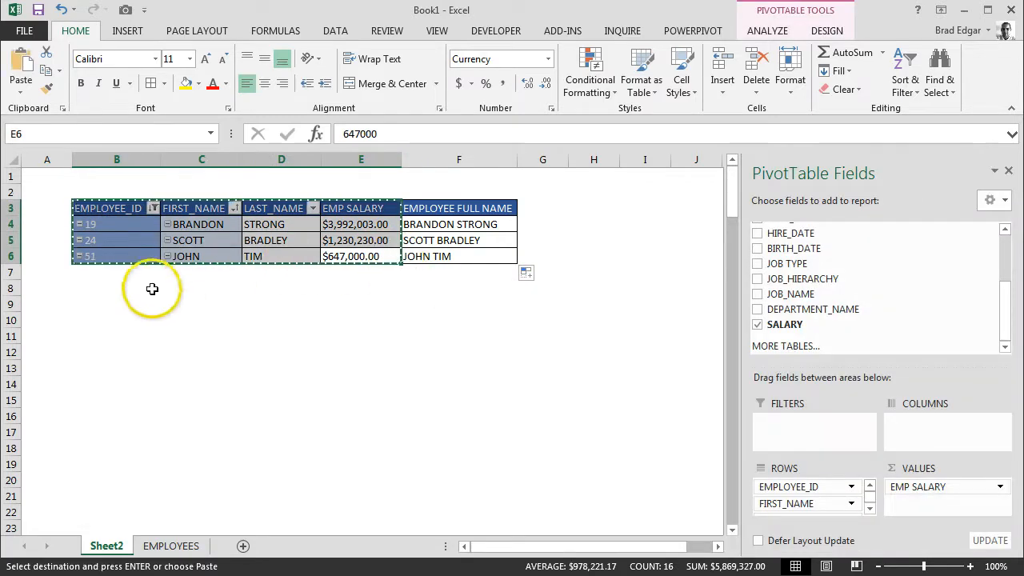
left_click(98, 303)
right_click(99, 304)
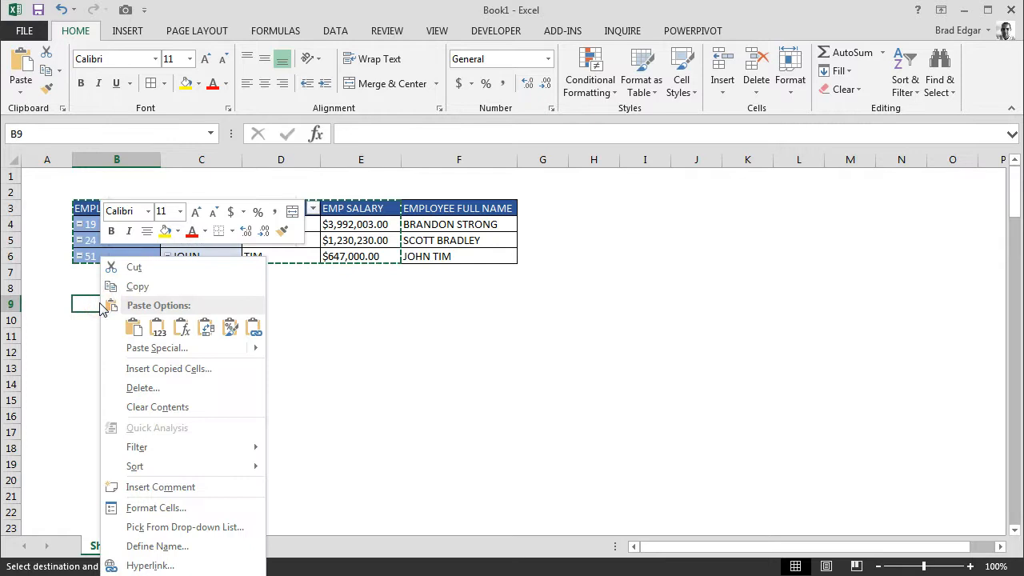
left_click(133, 328)
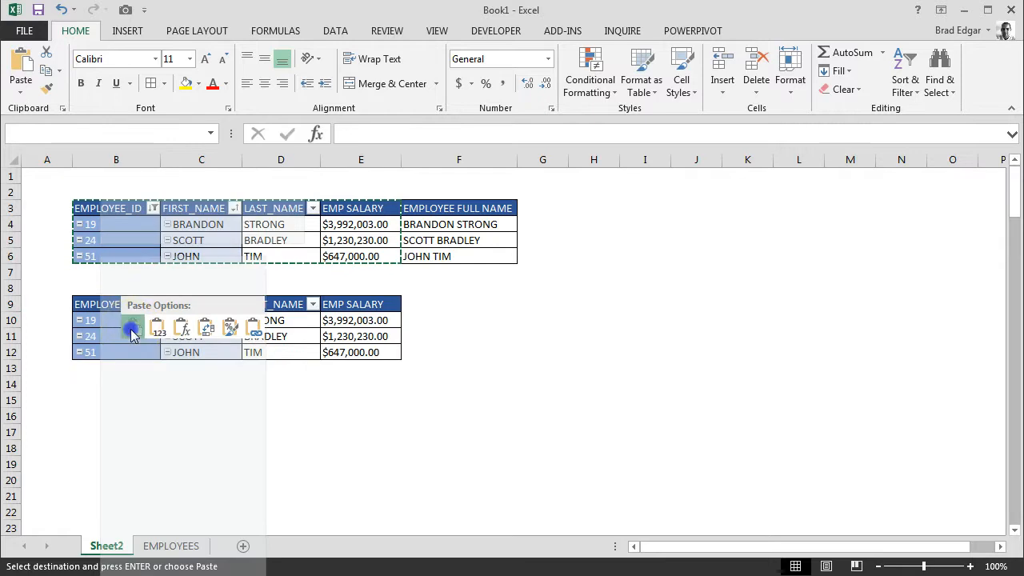
left_click(106, 311)
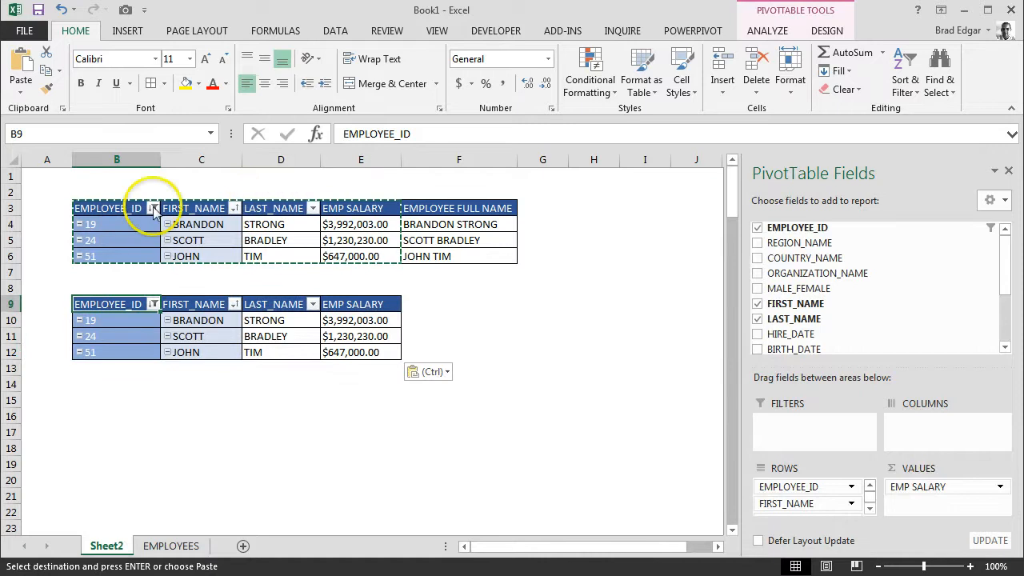
- Name the original PivotTable at B3 Top3Salary and the copied one at B9 Bottom3Salary
left_click(130, 211)
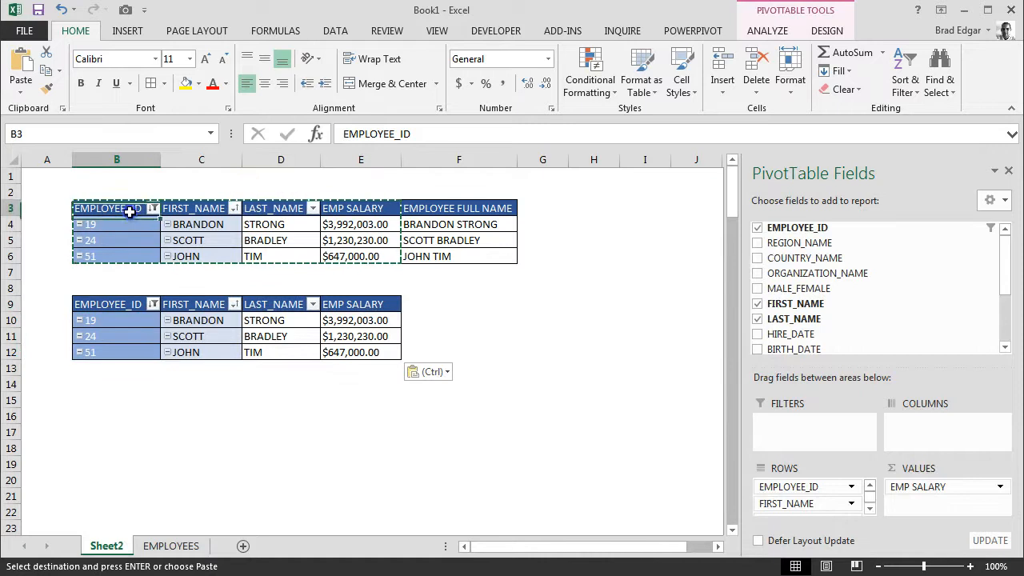
left_click(826, 36)
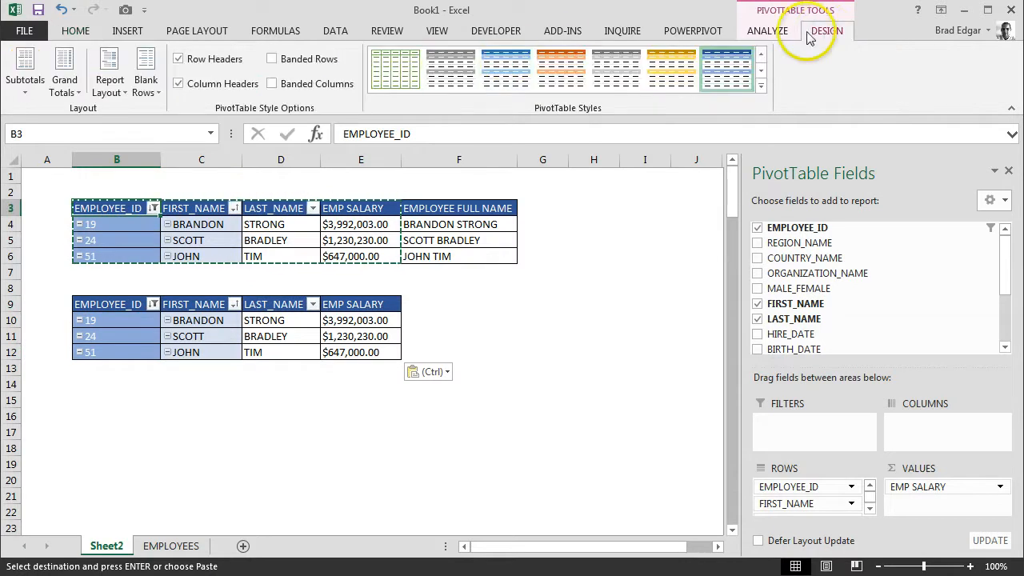
left_click(764, 31)
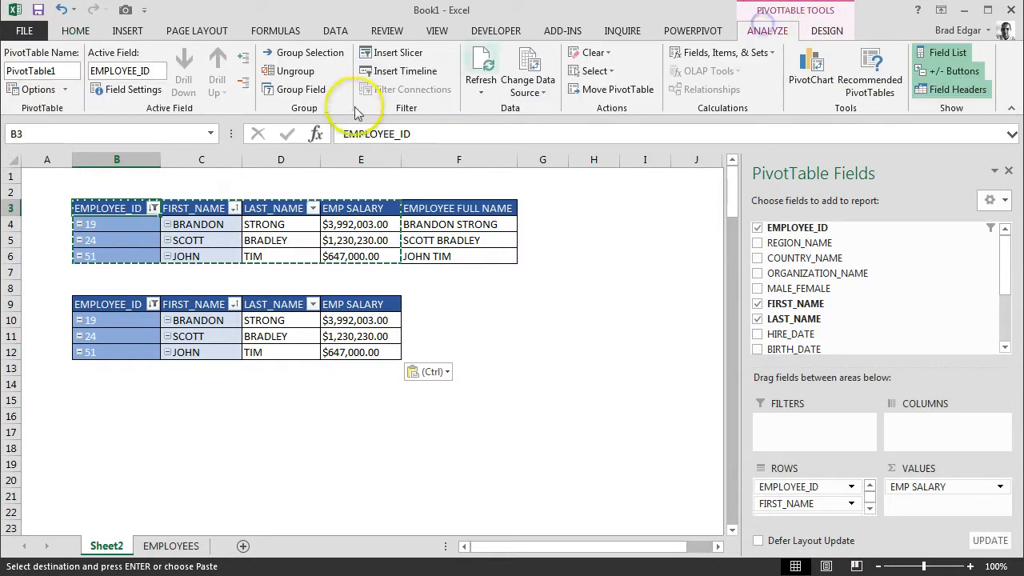
left_click_drag(29, 71, 6, 70)
double_click(58, 71)
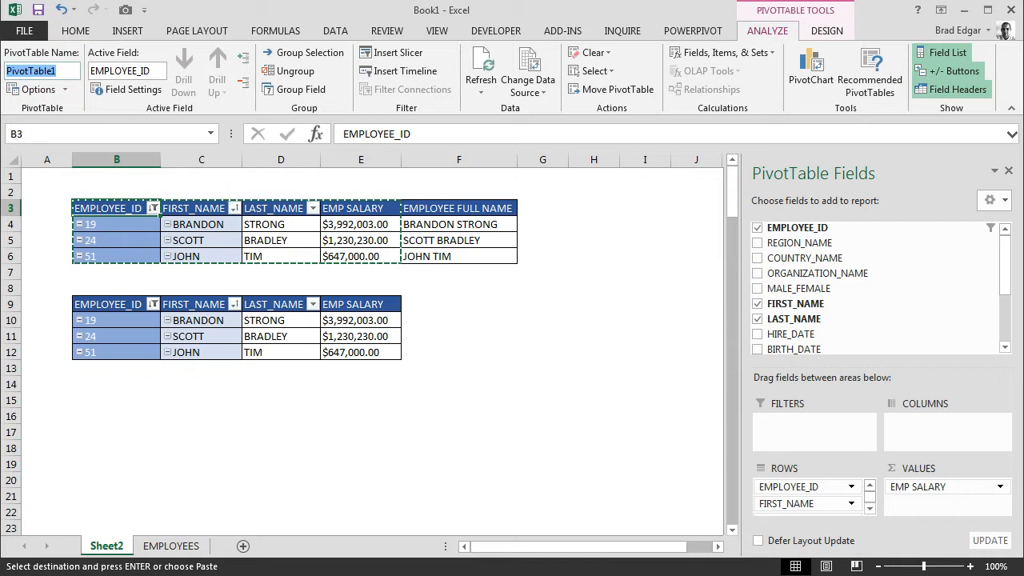
type("Top3Salary")
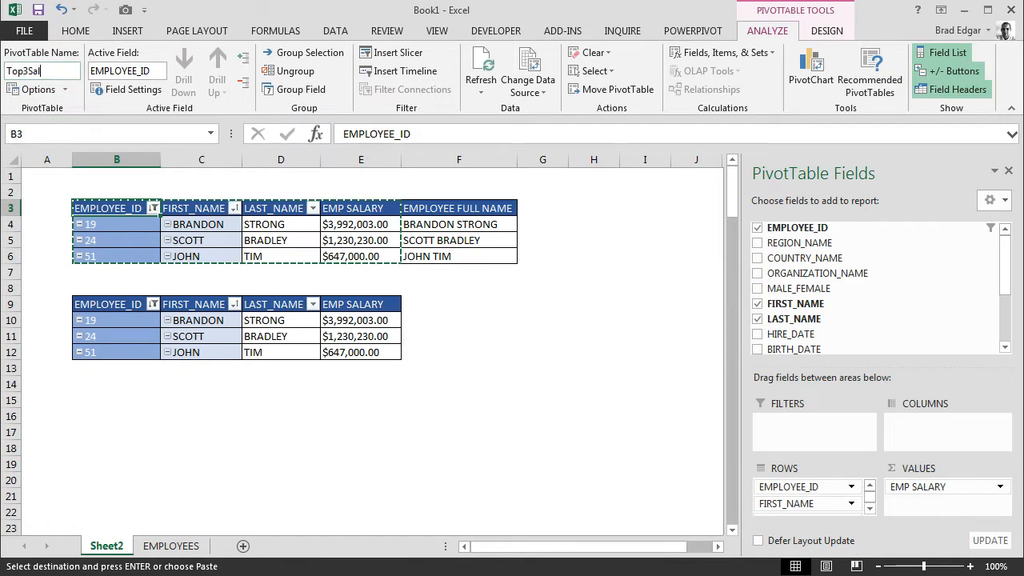
left_click(112, 306)
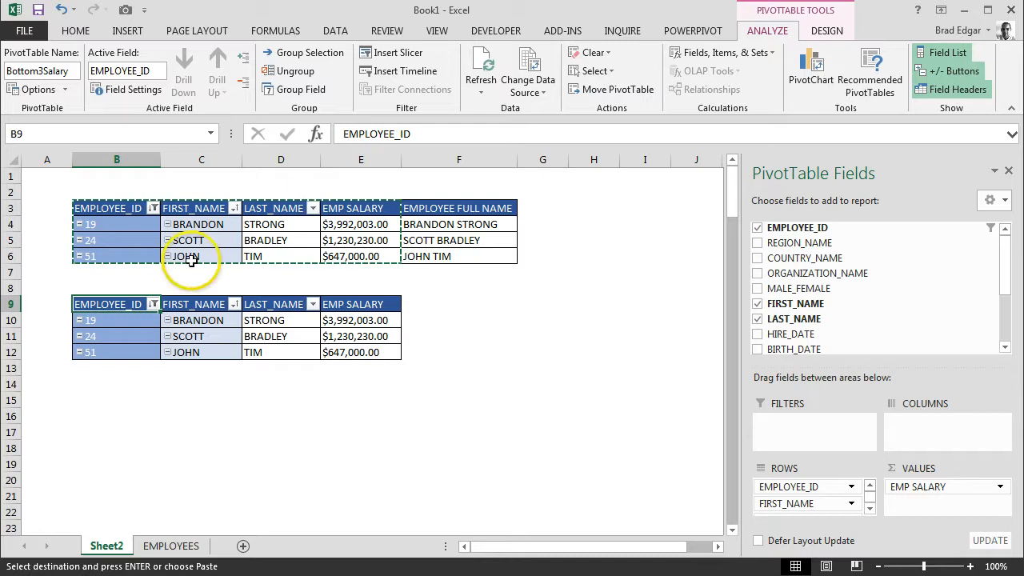
- Sort EMPLOYEE_ID in the copied PivotTable at B9 in ascending order by EMP SALARY
left_click(152, 307)
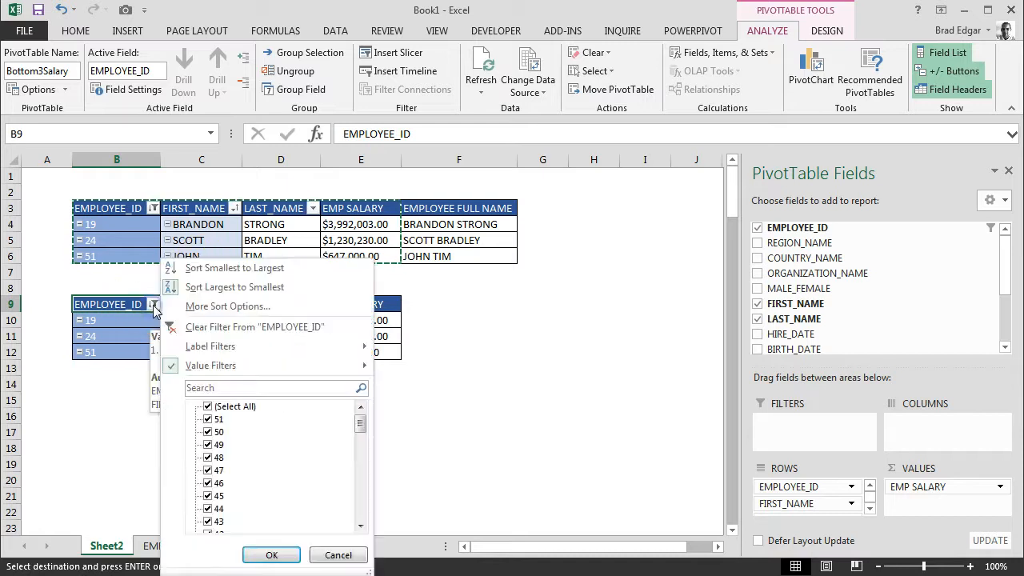
left_click(196, 308)
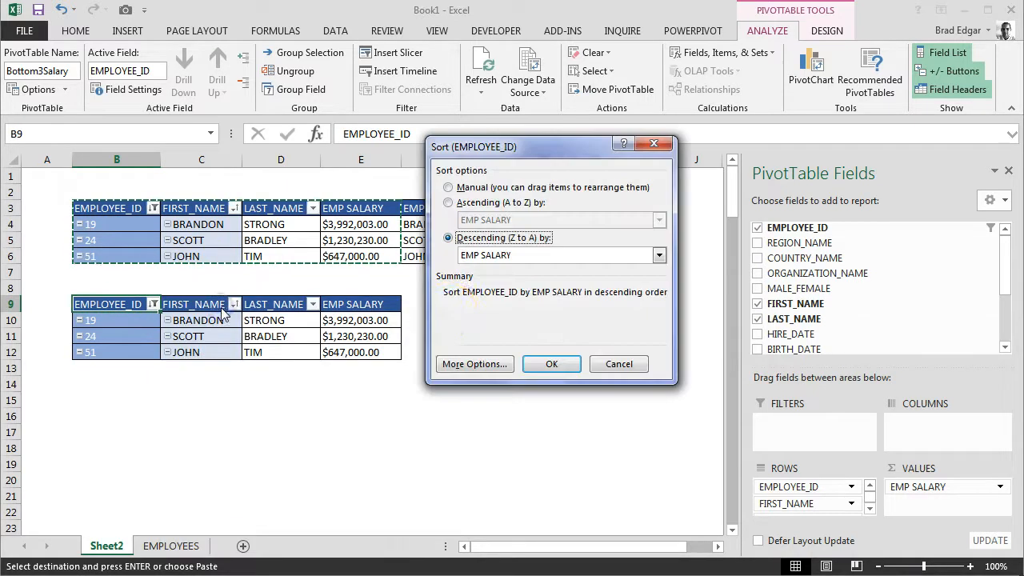
left_click(449, 203)
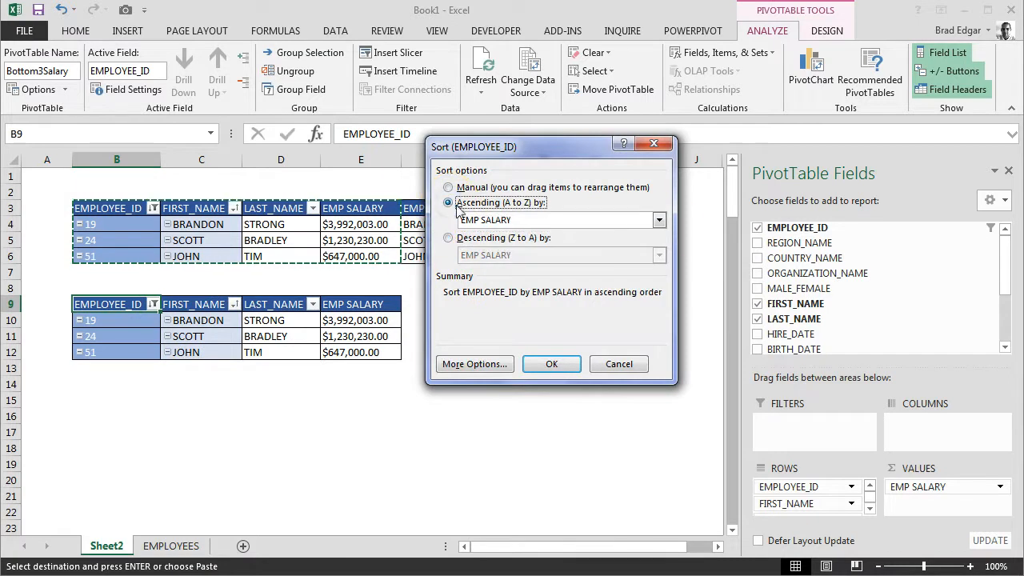
left_click(658, 220)
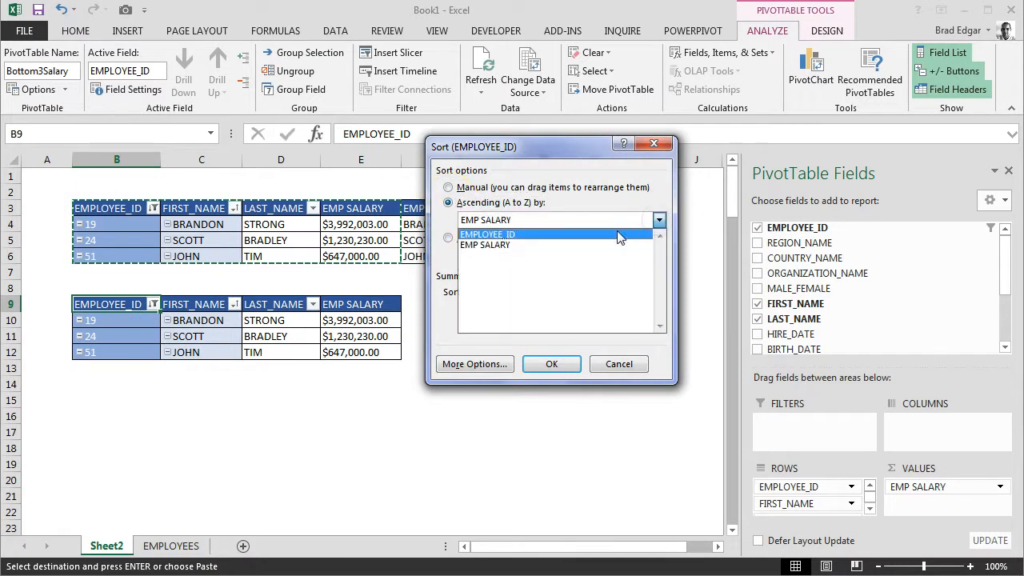
left_click(562, 245)
left_click(552, 365)
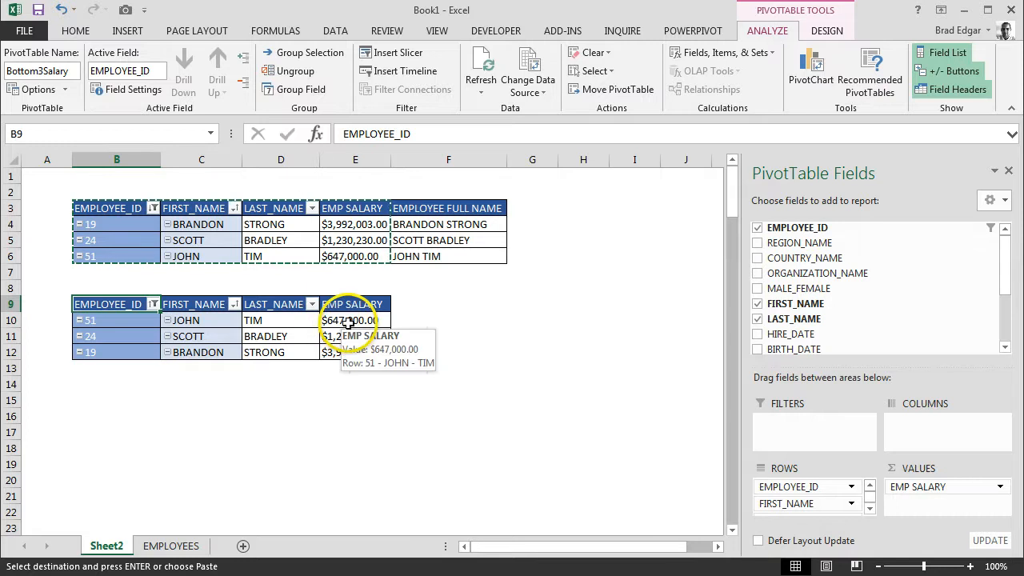
- Change the EMPLOYEE_ID value filter of the PivotTable at B9 to show the Bottom 3 Items by EMP SALARY
left_click(156, 303)
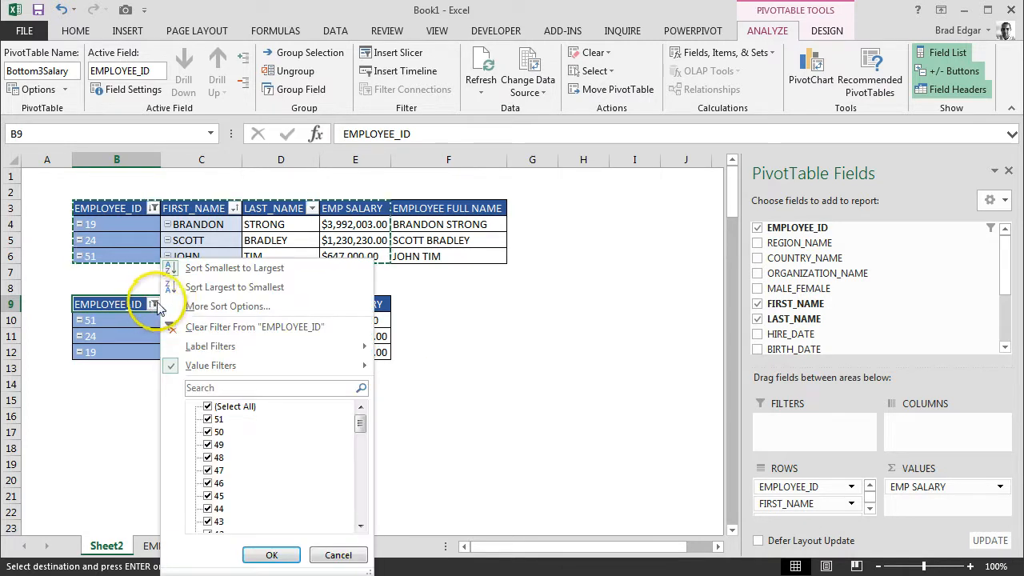
mouse_move(364, 369)
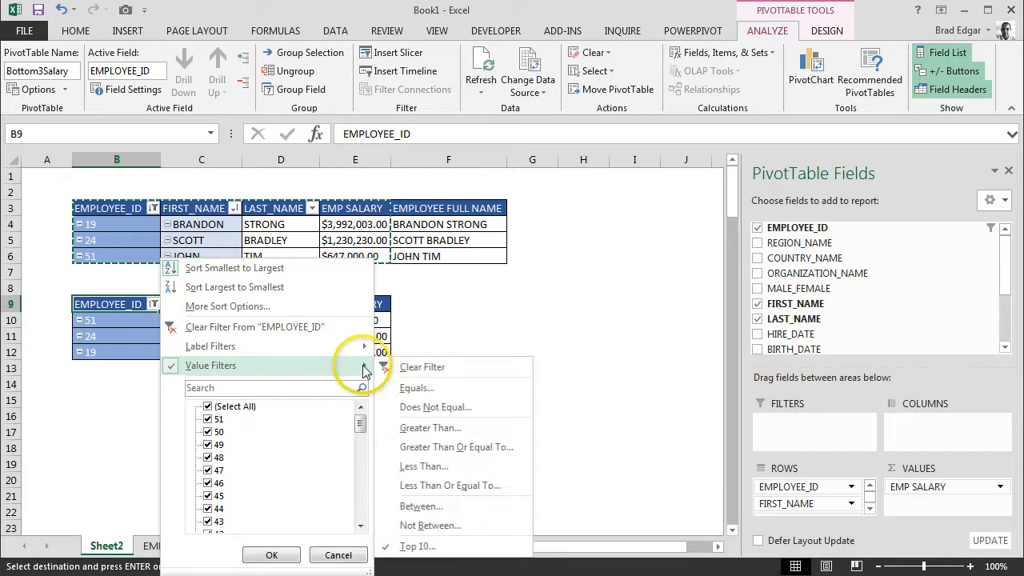
left_click(418, 545)
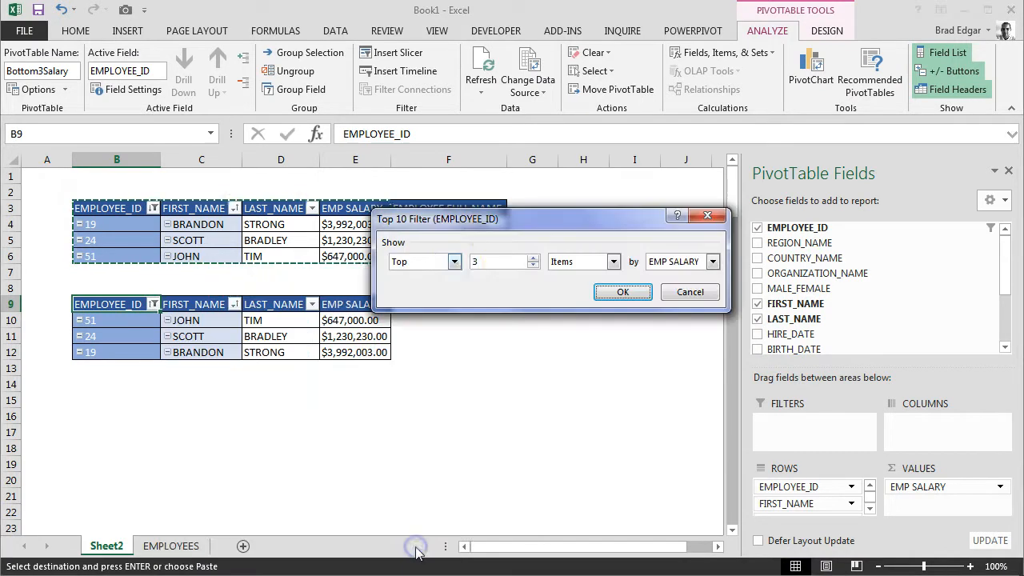
left_click(454, 262)
left_click(424, 286)
left_click(628, 294)
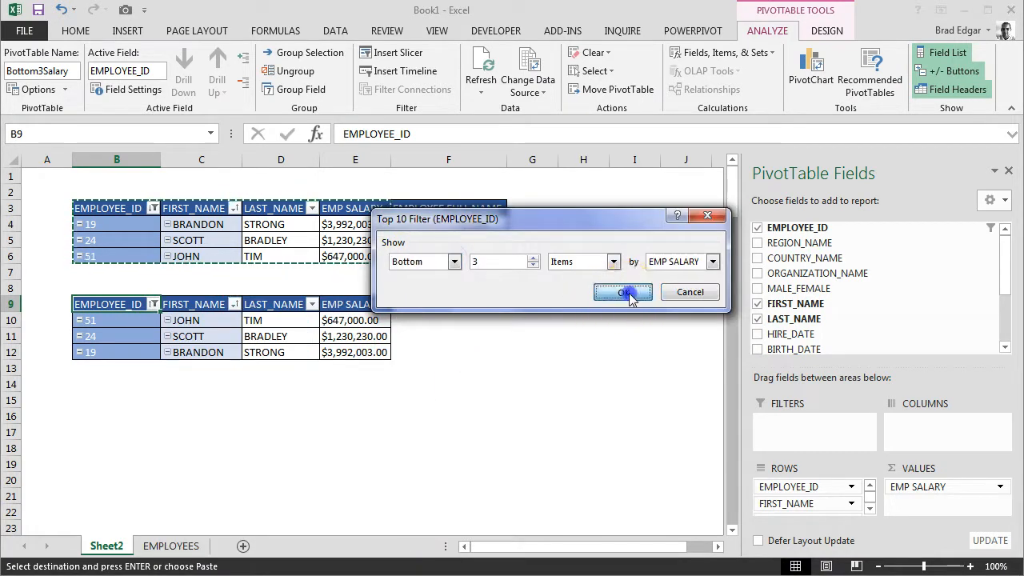
left_click(325, 397)
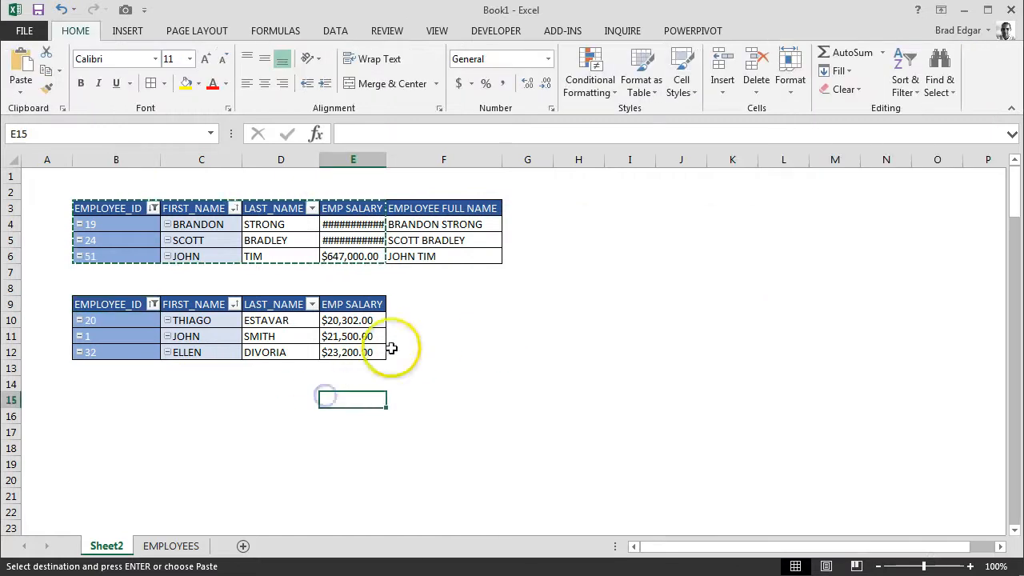
left_click_drag(376, 305, 370, 346)
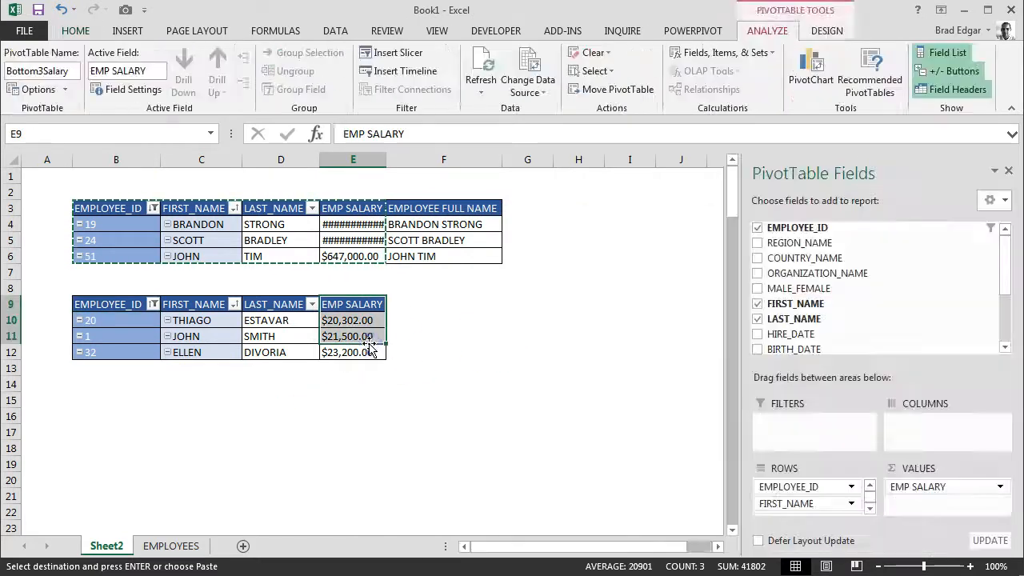
left_click(400, 333)
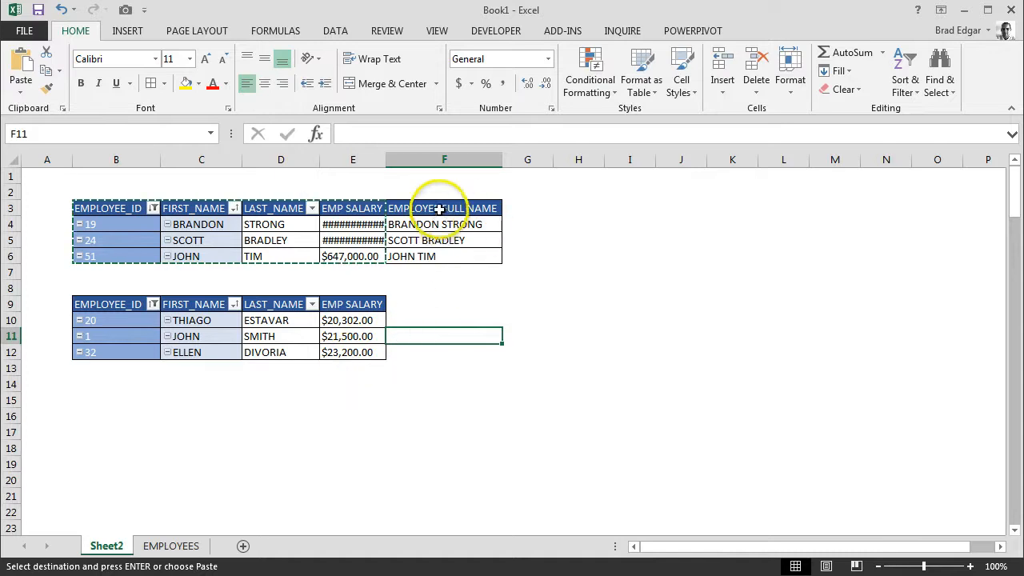
- Copy F3:F6 and paste only its formatting onto F9:F12 beside the bottom 3 PivotTable
left_click_drag(446, 209, 437, 258)
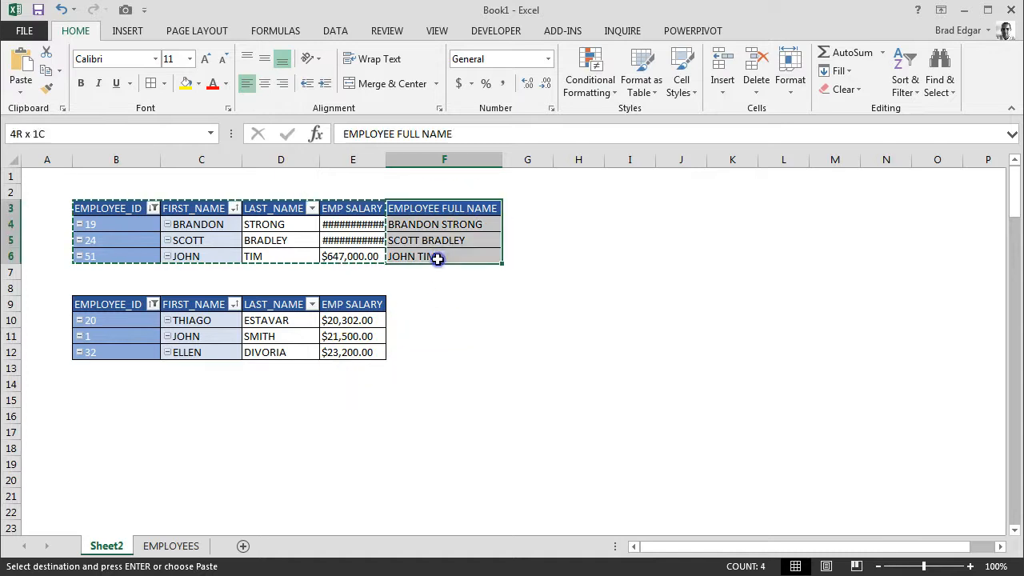
left_click(413, 302)
right_click(413, 301)
left_click(544, 328)
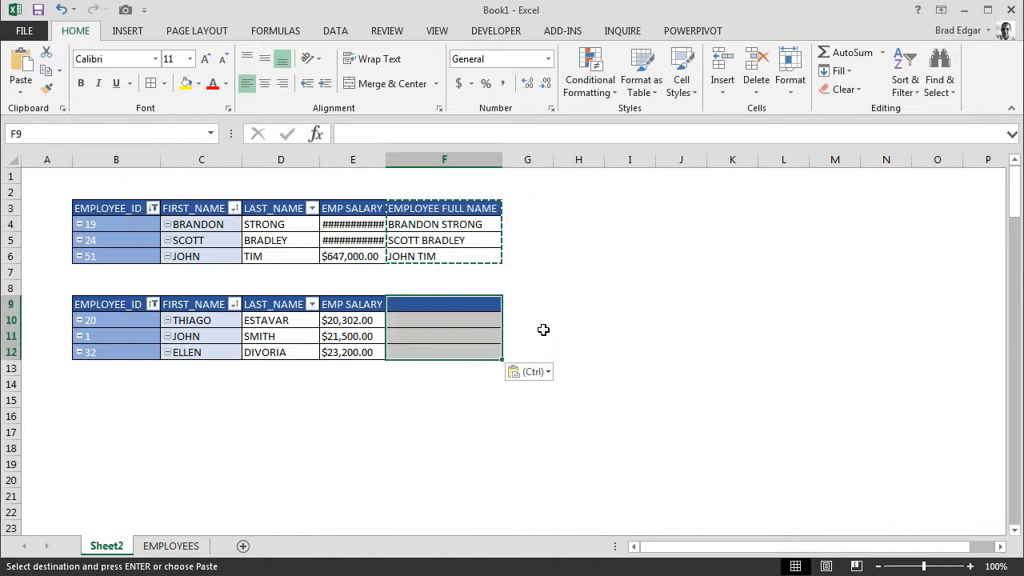
- Copy the EMPLOYEE FULL NAME header from F3 into F9 beside the bottom 3 PivotTable
left_click(444, 210)
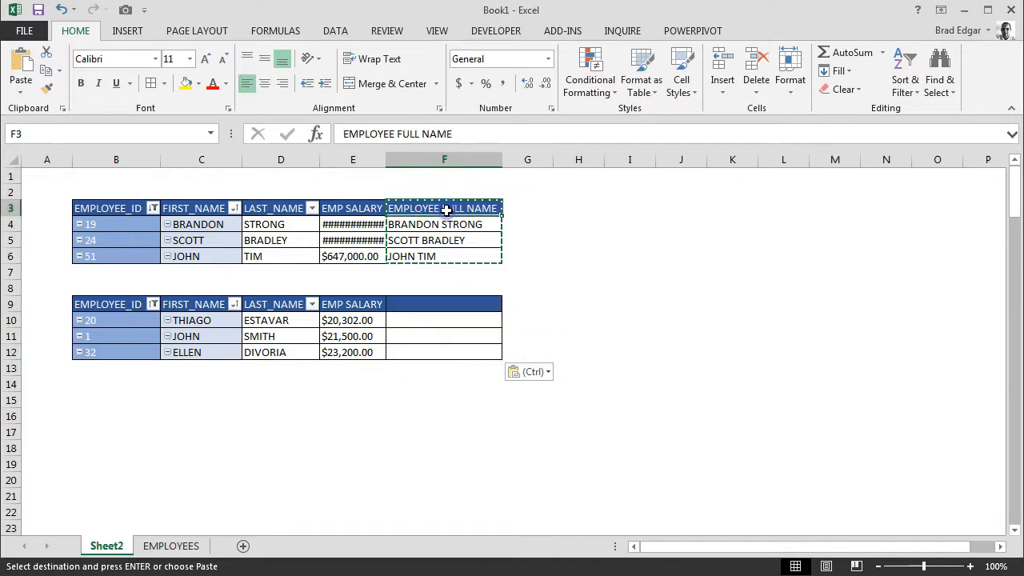
key("Escape")
key("ctrl+c")
left_click(430, 301)
right_click(430, 301)
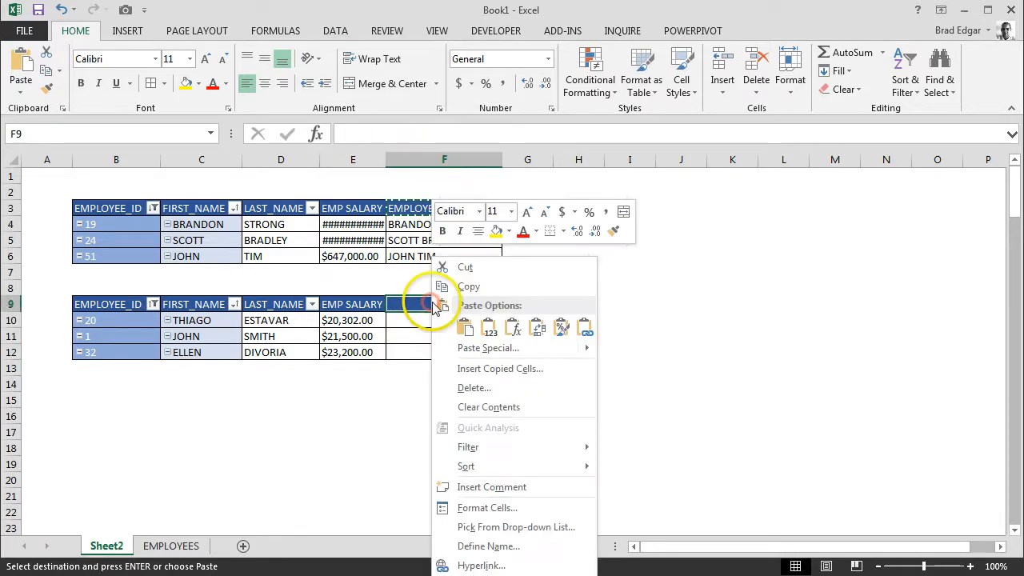
left_click(422, 329)
left_click(425, 319)
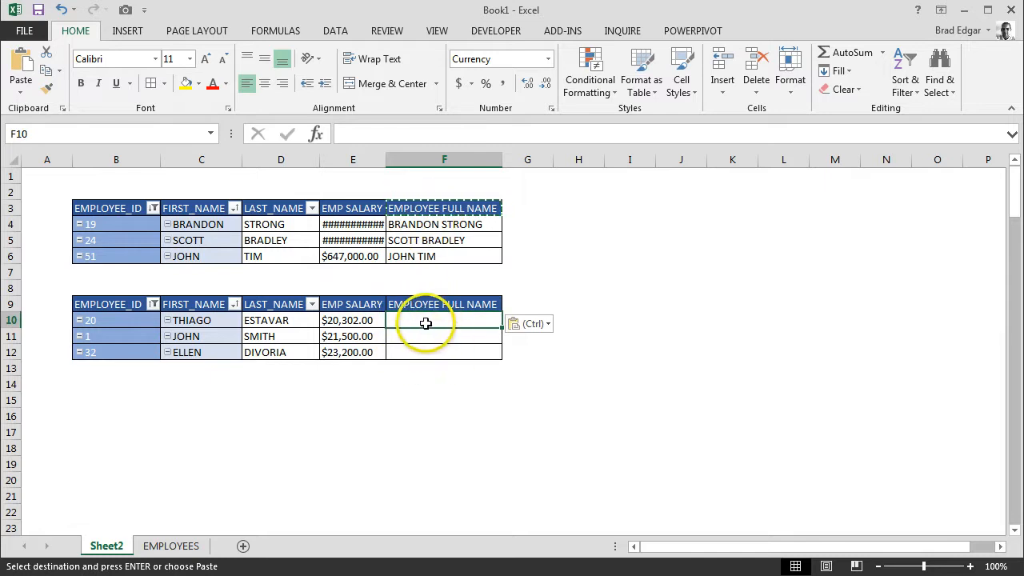
left_click(426, 323)
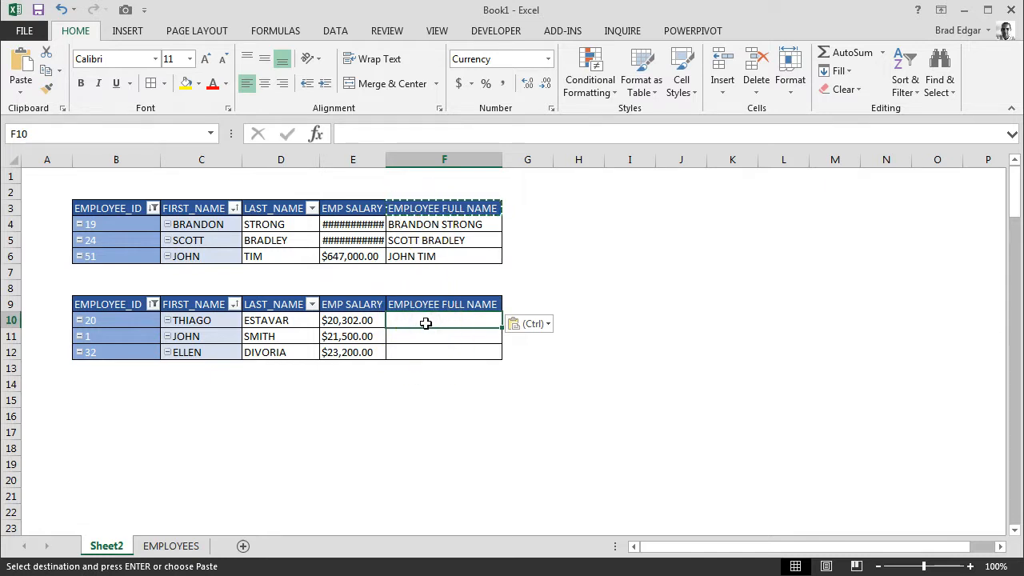
type("=conc")
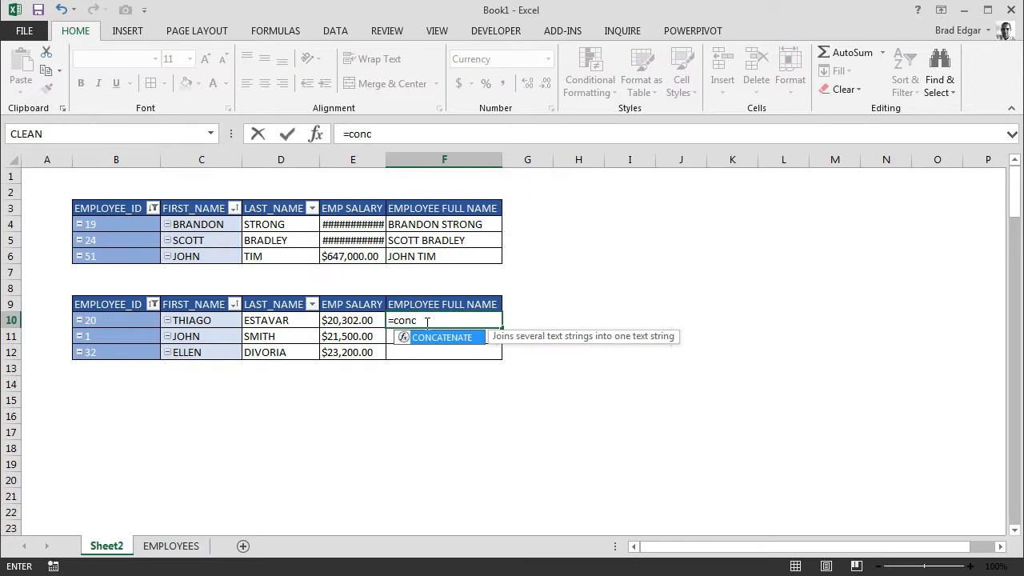
key("BackSpace")
key("BackSpace")
key("BackSpace")
key("BackSpace")
key("BackSpace")
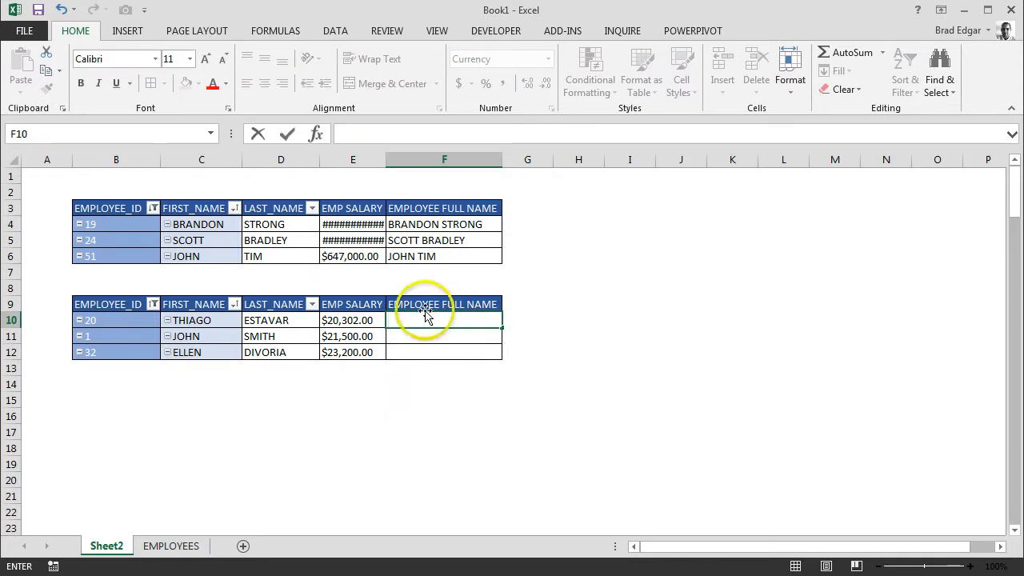
- Copy the full-name formulas in F4:F6 and paste only the formulas into F10:F12
left_click_drag(418, 224, 419, 252)
key("ctrl+c")
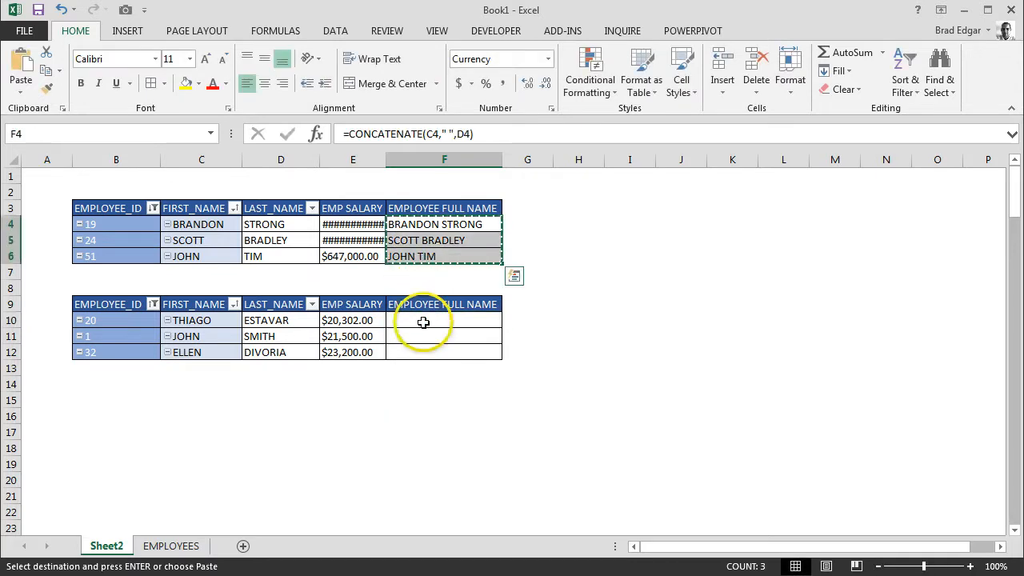
left_click_drag(423, 322, 422, 347)
right_click(423, 347)
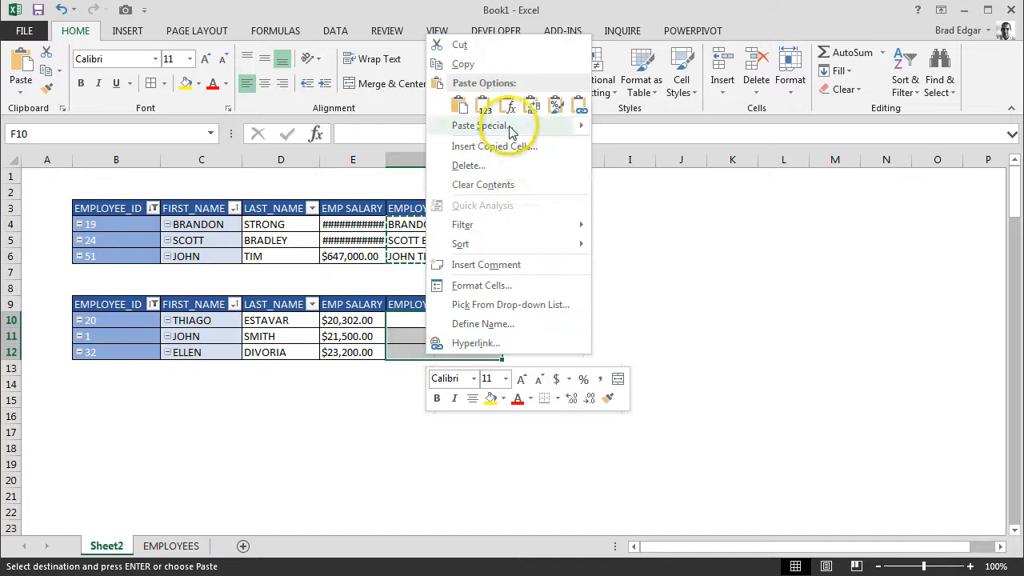
left_click(509, 105)
left_click(594, 305)
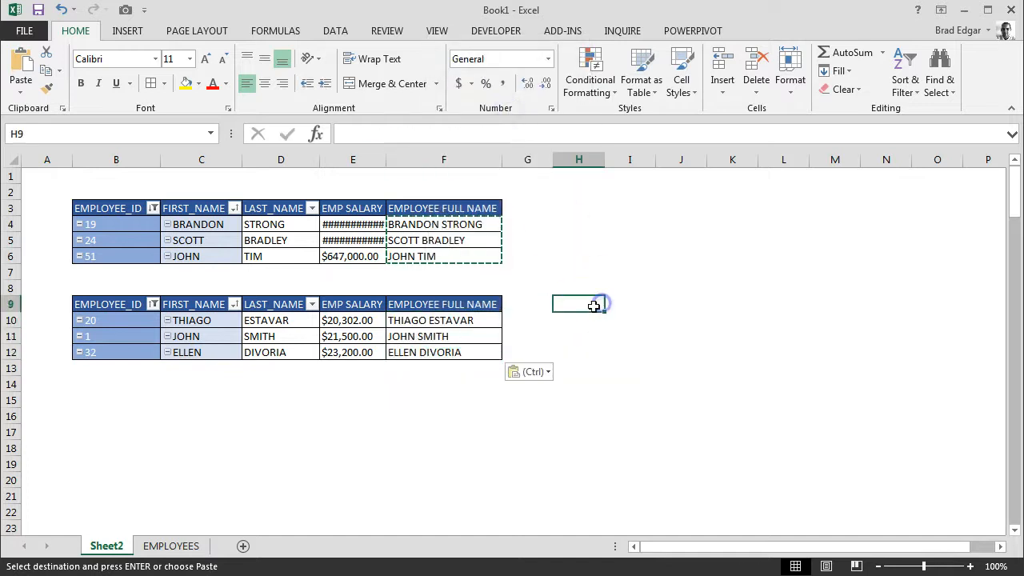
- Check which cells the CONCATENATE formula in F10 references
left_click(435, 320)
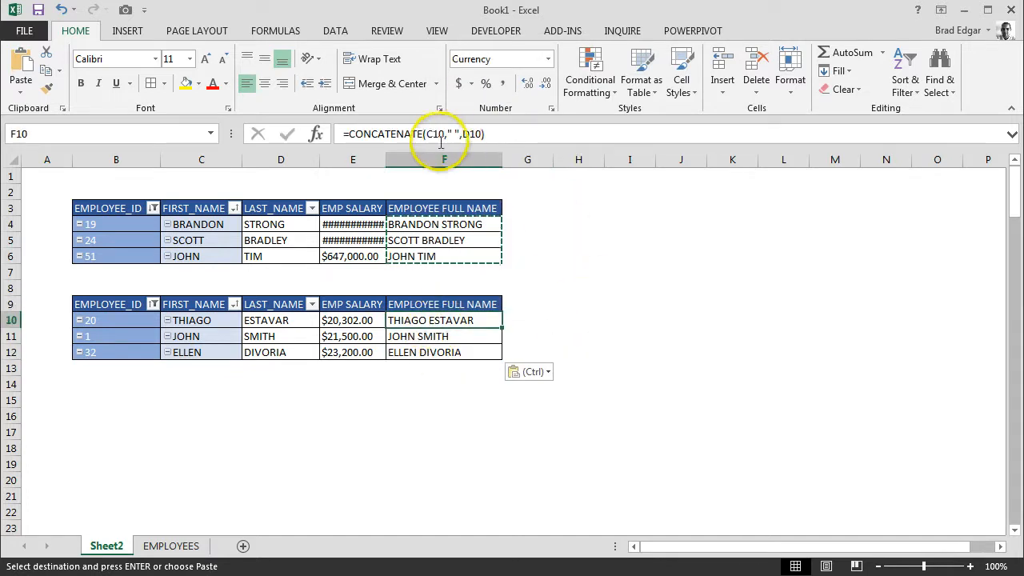
left_click(438, 135)
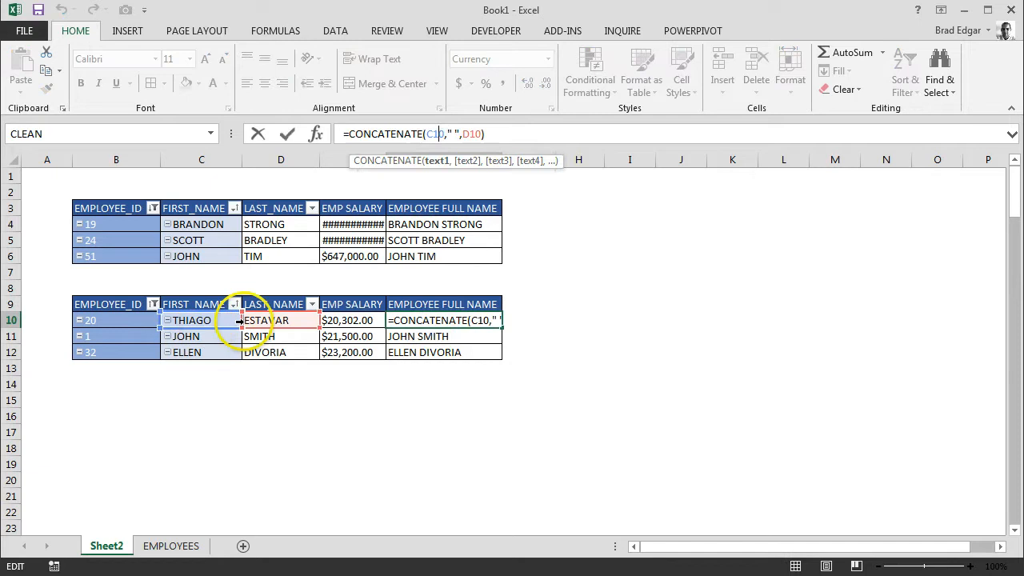
left_click(577, 369)
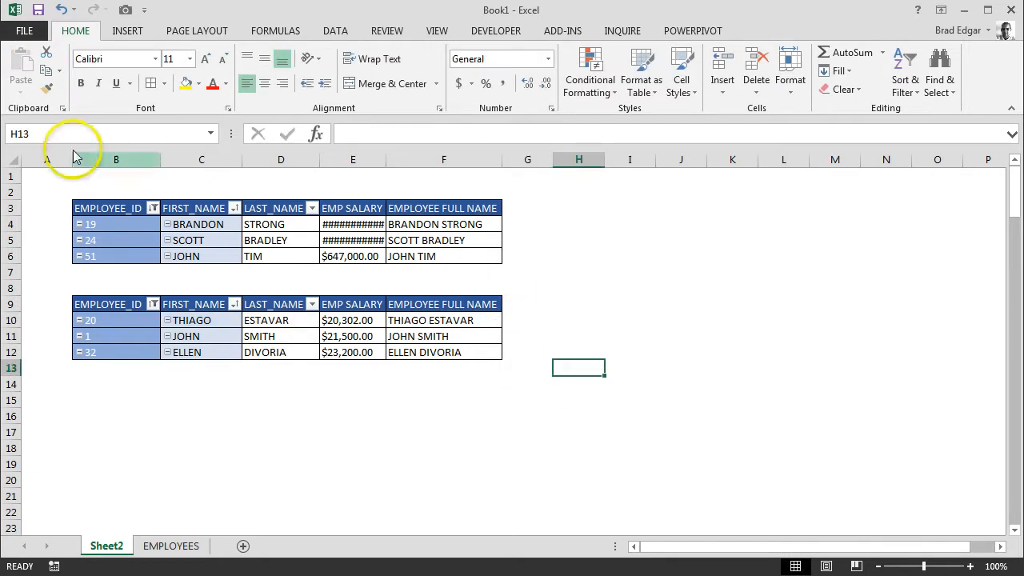
- Autofit the widths of all columns on the sheet to their contents
left_click(15, 159)
double_click(502, 160)
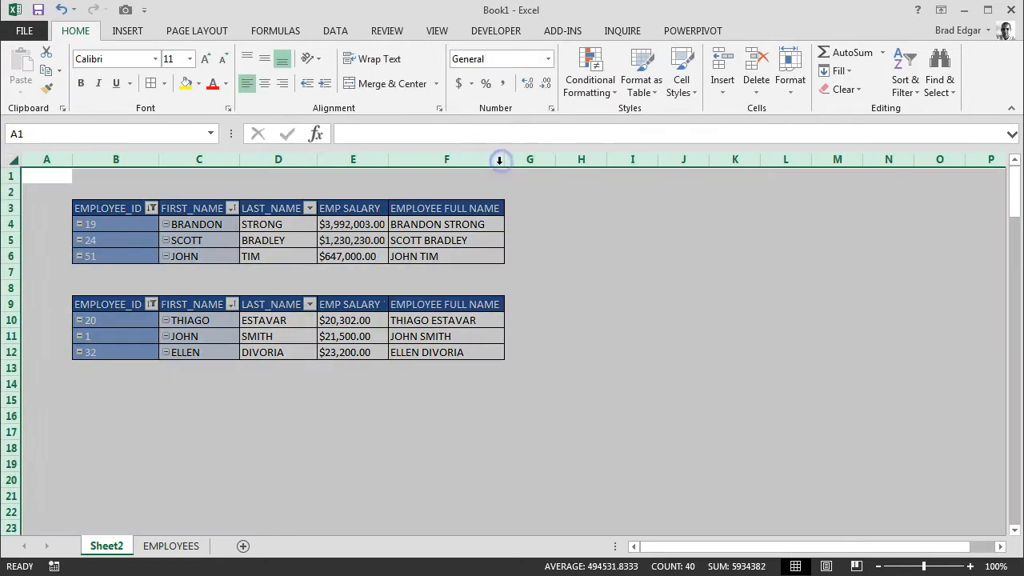
left_click(619, 302)
- Merge and center B2:F2 above the first PivotTable and enter the title Top 3 Salaried Employees
left_click_drag(85, 185, 482, 189)
left_click(390, 83)
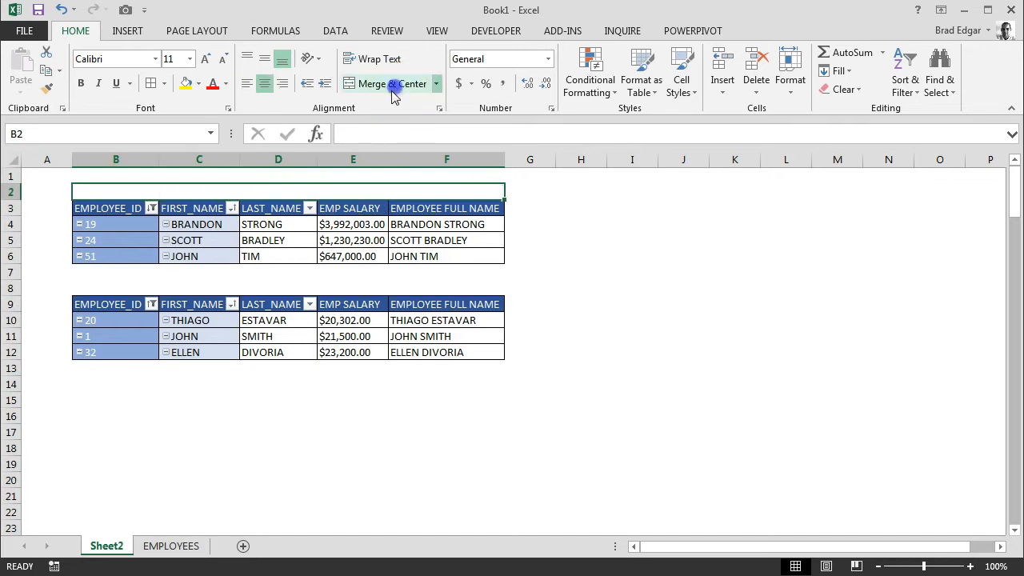
type("Top 3 Salari")
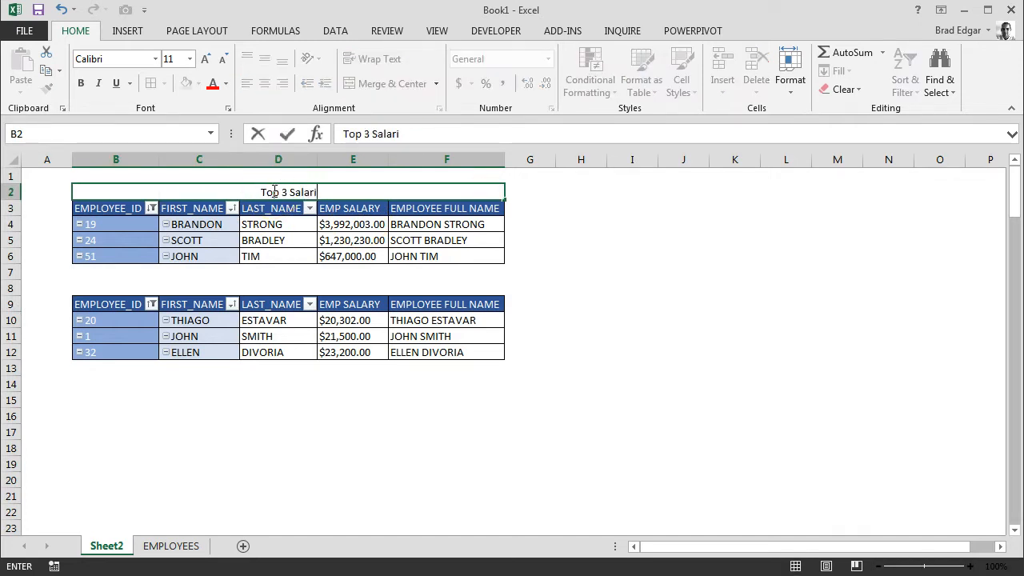
type("ed Em")
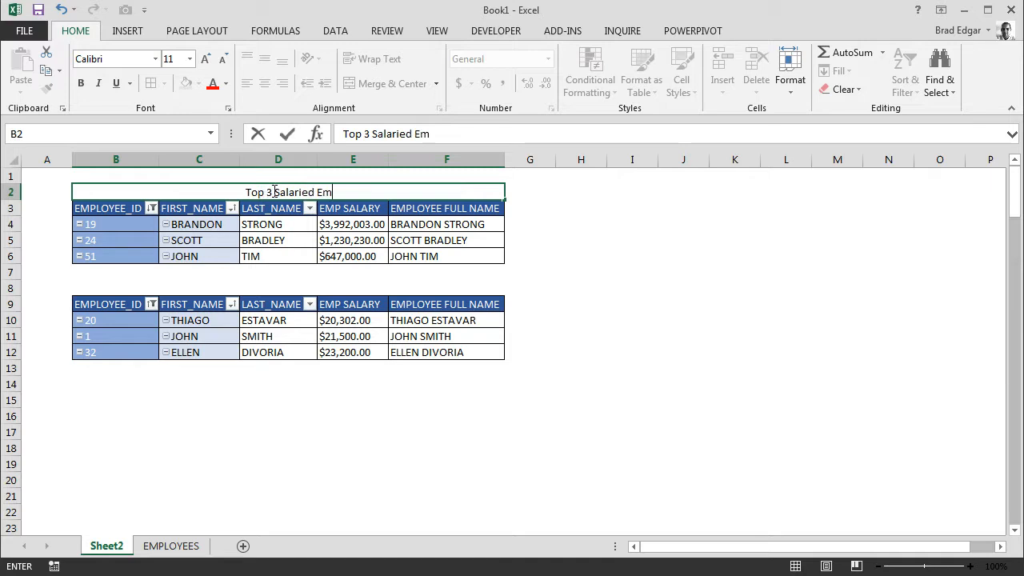
type("ployees")
key("Return")
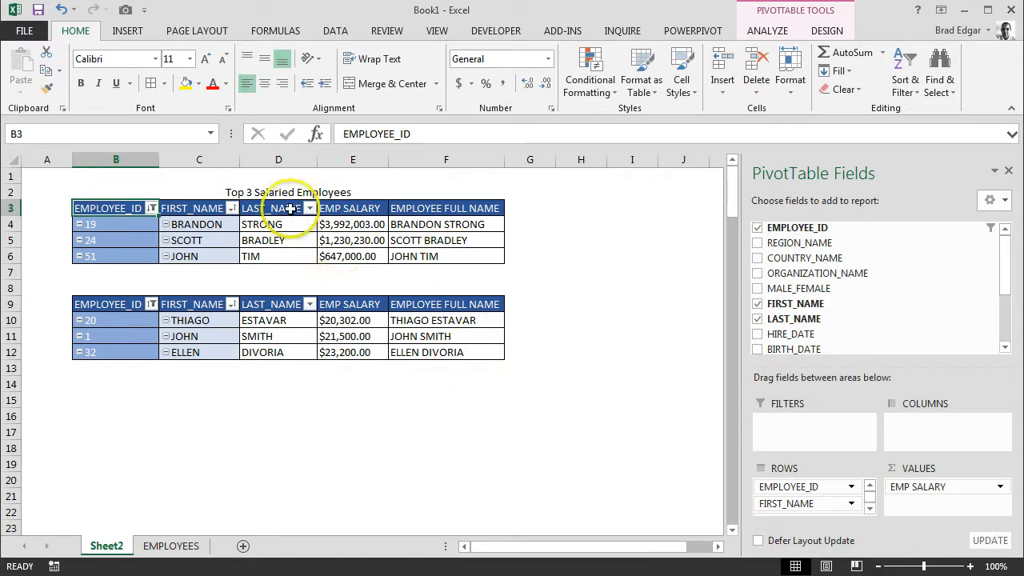
- Merge and center B8:F8 above the second PivotTable and enter the title Bottom 3 Salaried Employees
left_click(294, 285)
left_click_drag(144, 286, 500, 288)
left_click(404, 86)
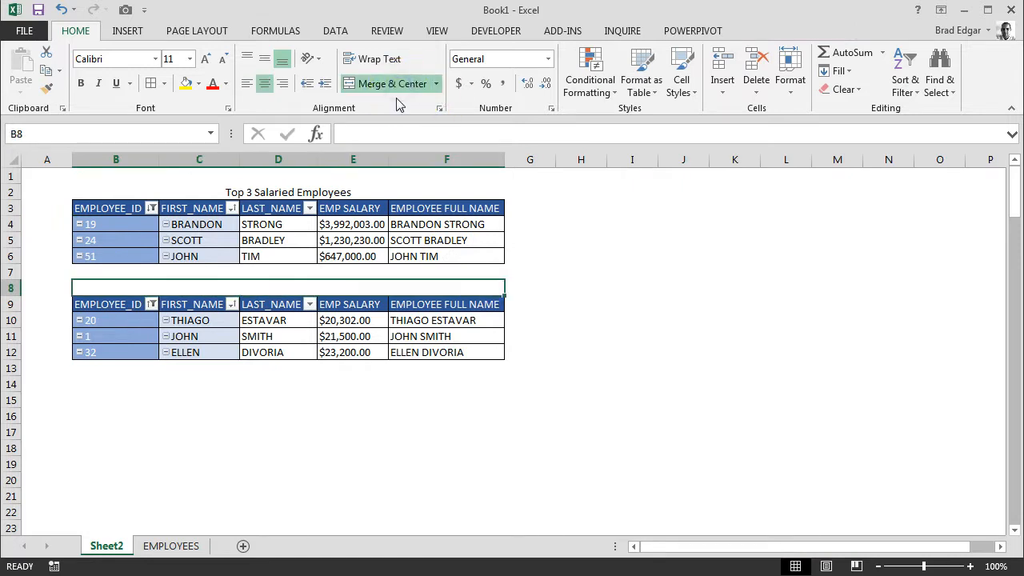
type("Bottom 3 Salaried")
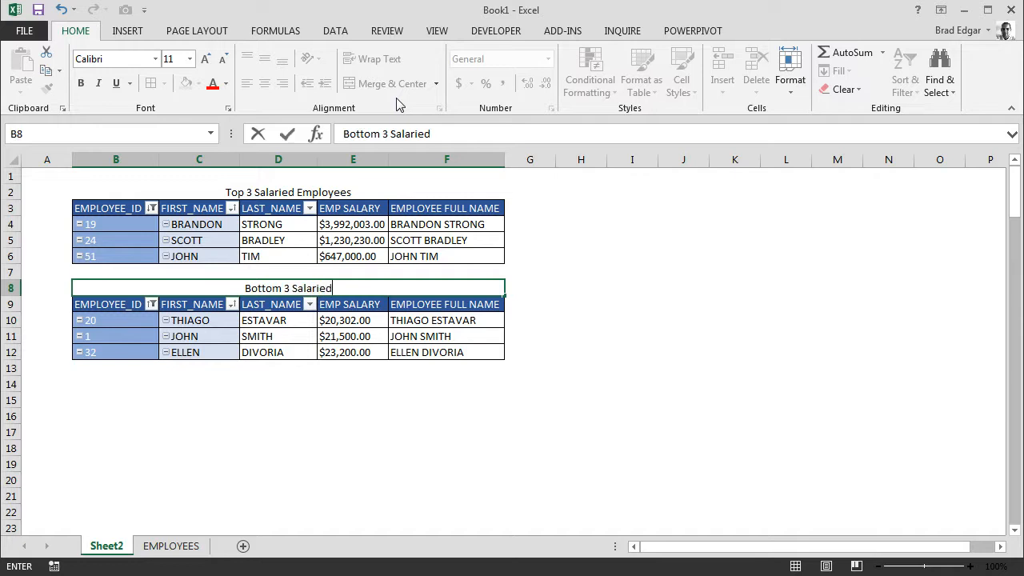
type(" Employees")
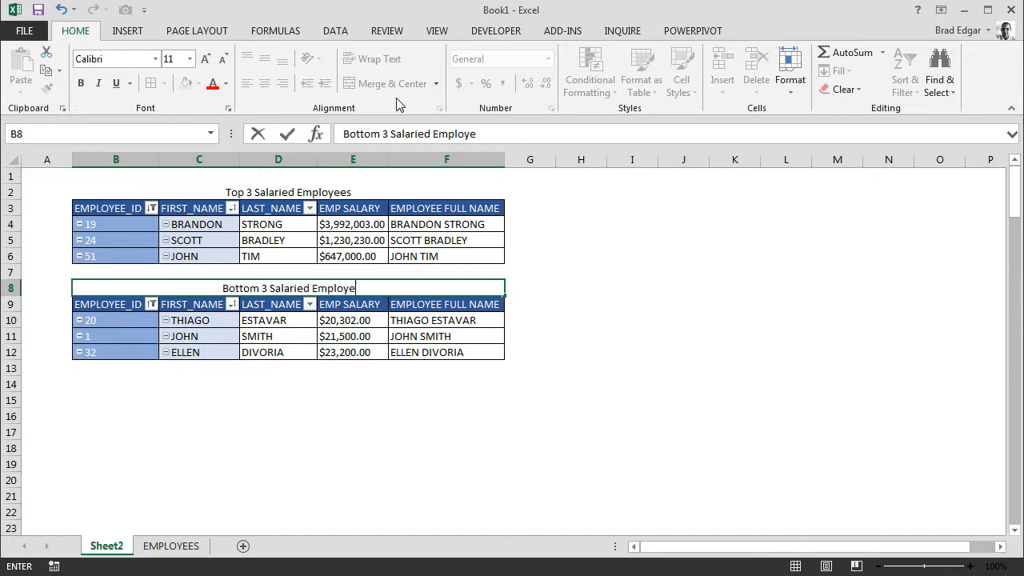
key("Return")
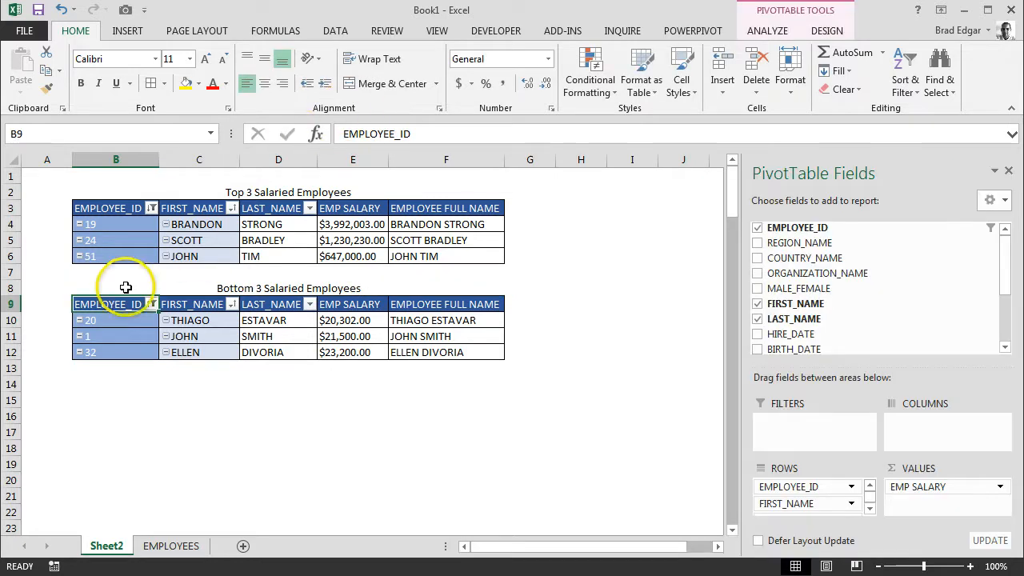
- Add a black border around both merged title cells, B2:F2 and B8:F8
left_click_drag(126, 286, 408, 299)
left_click(149, 281)
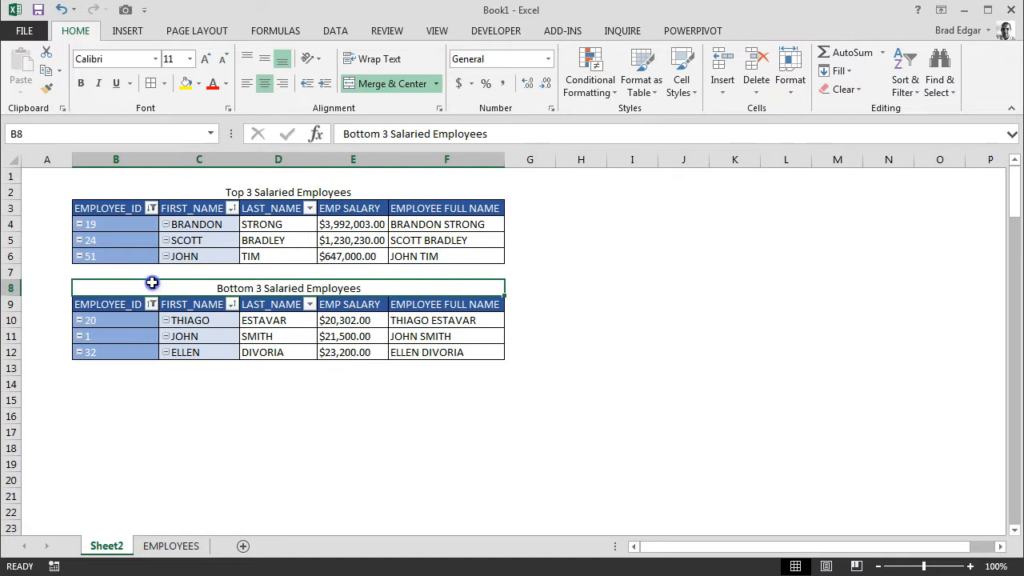
left_click(319, 194, "ctrl")
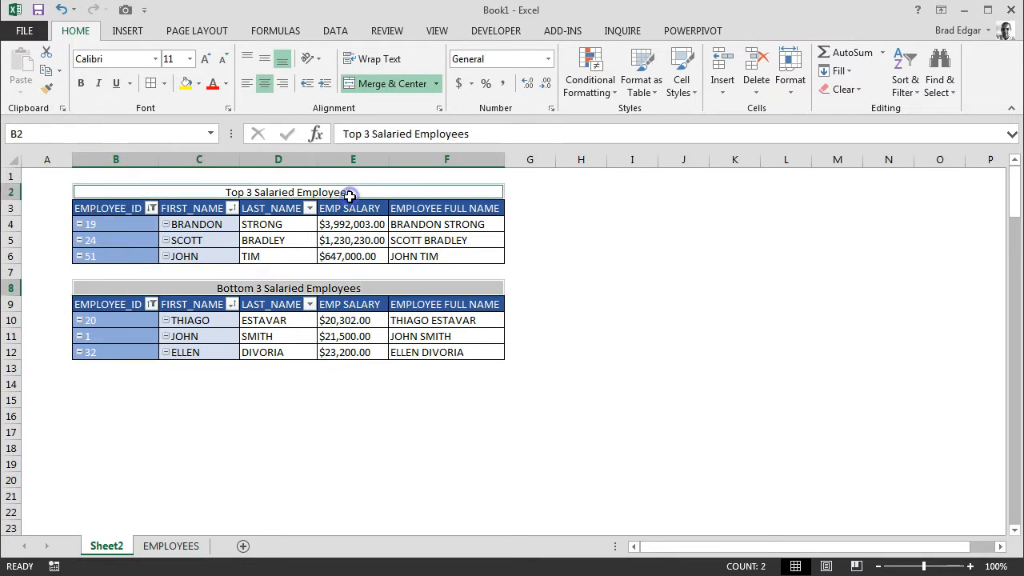
left_click(153, 87)
left_click(635, 229)
left_click(548, 293)
left_click(631, 313)
left_click(358, 288)
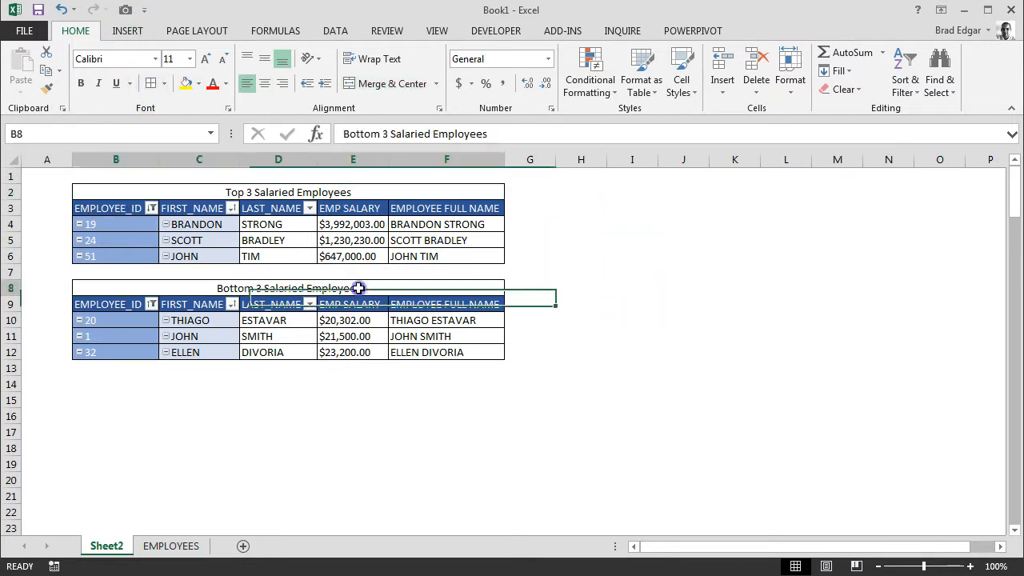
- Set the font of B2:F12, covering both titles and tables, to Agency FB at size 12
left_click_drag(455, 352, 128, 194)
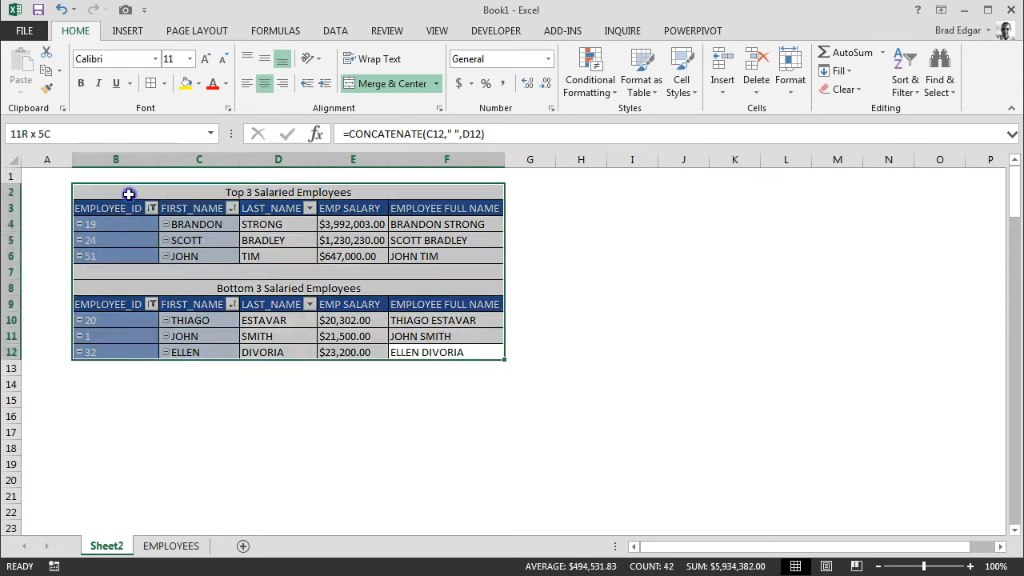
left_click(155, 58)
type("ad")
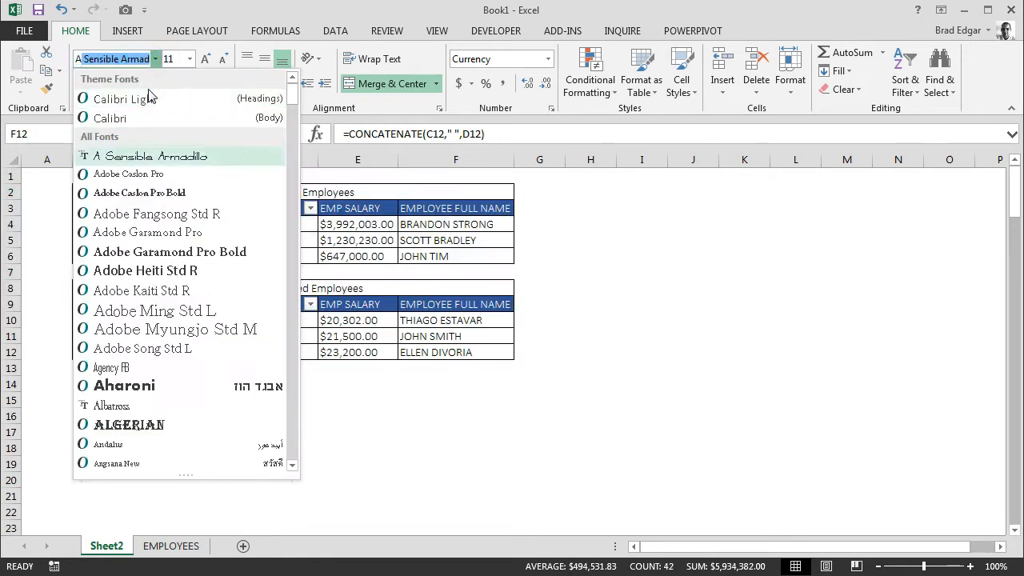
left_click(112, 367)
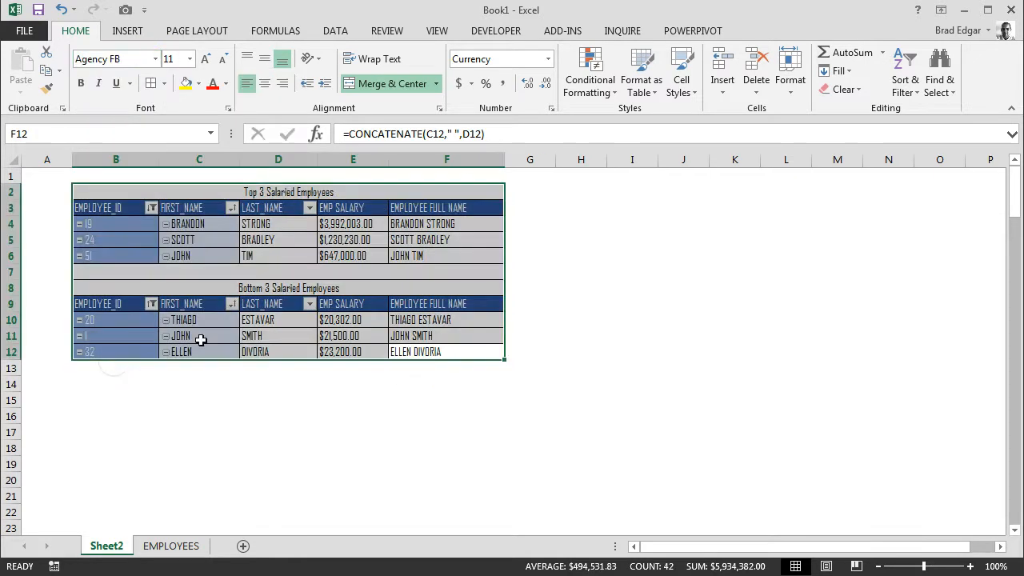
left_click(190, 58)
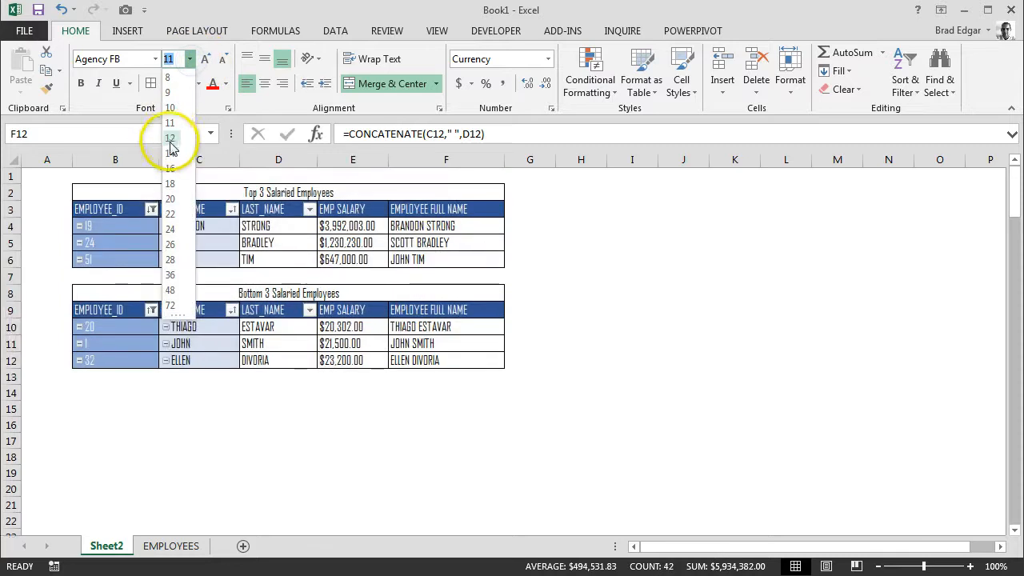
left_click(710, 272)
left_click(711, 272)
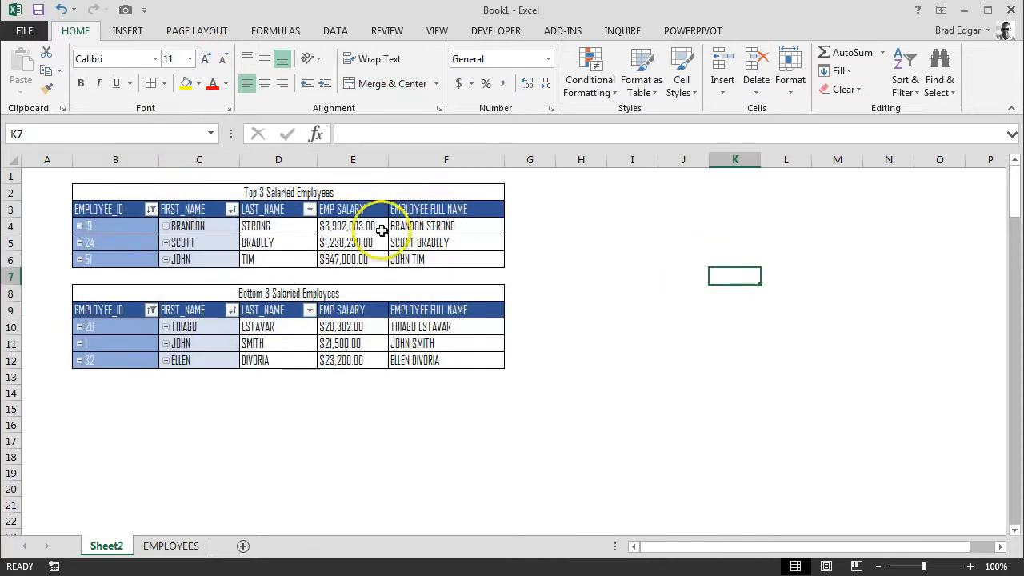
- Refit all column widths on the sheet to the text in the new font
left_click(12, 159)
left_click_drag(159, 160, 139, 159)
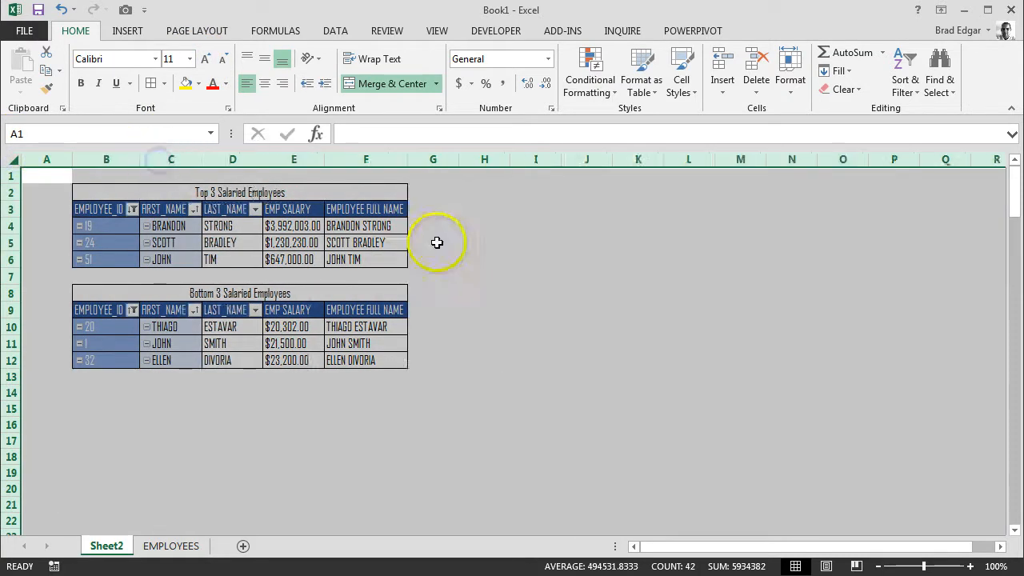
left_click(496, 288)
left_click(493, 372)
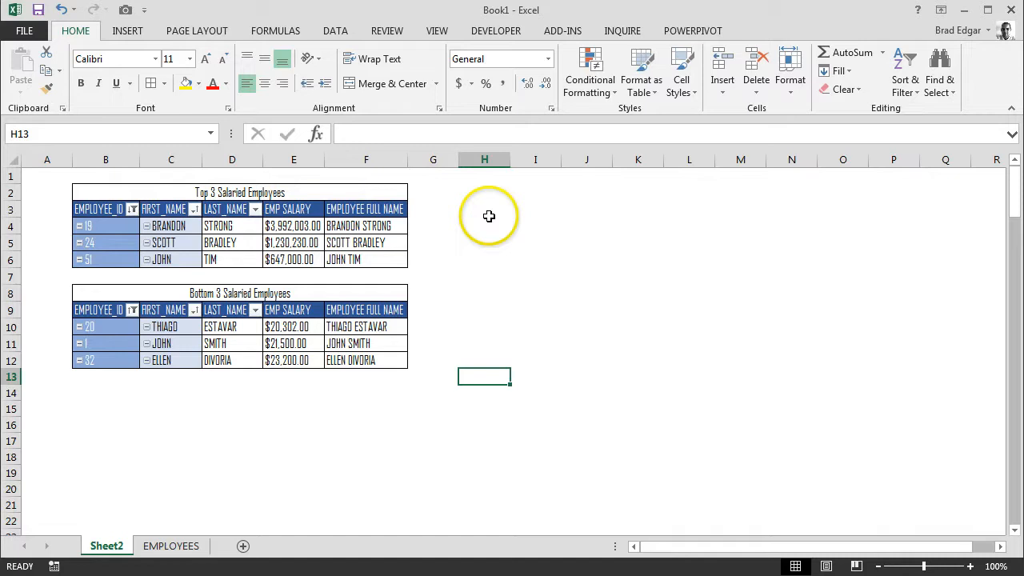
left_click(489, 216)
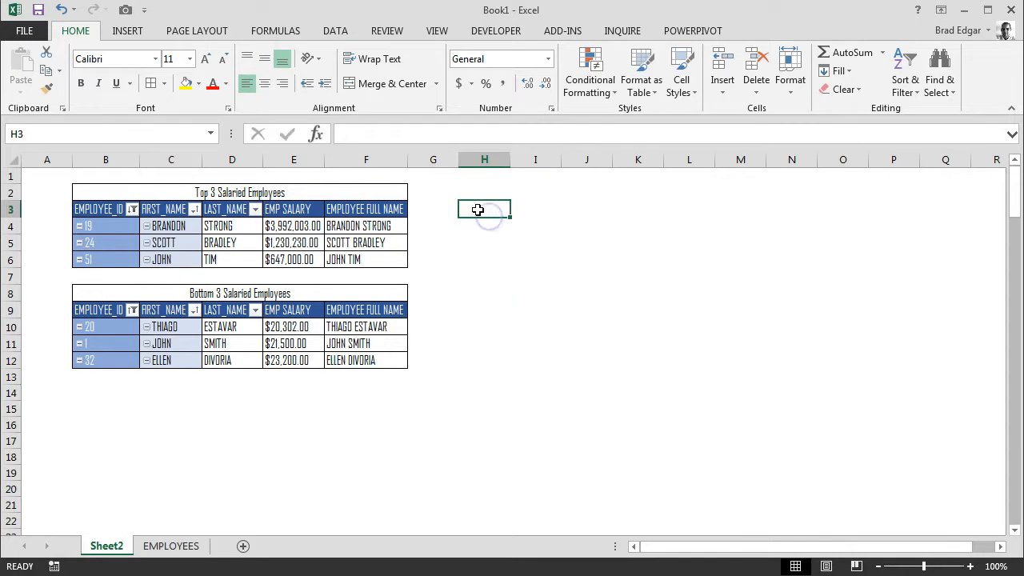
left_click(533, 199)
left_click(484, 194)
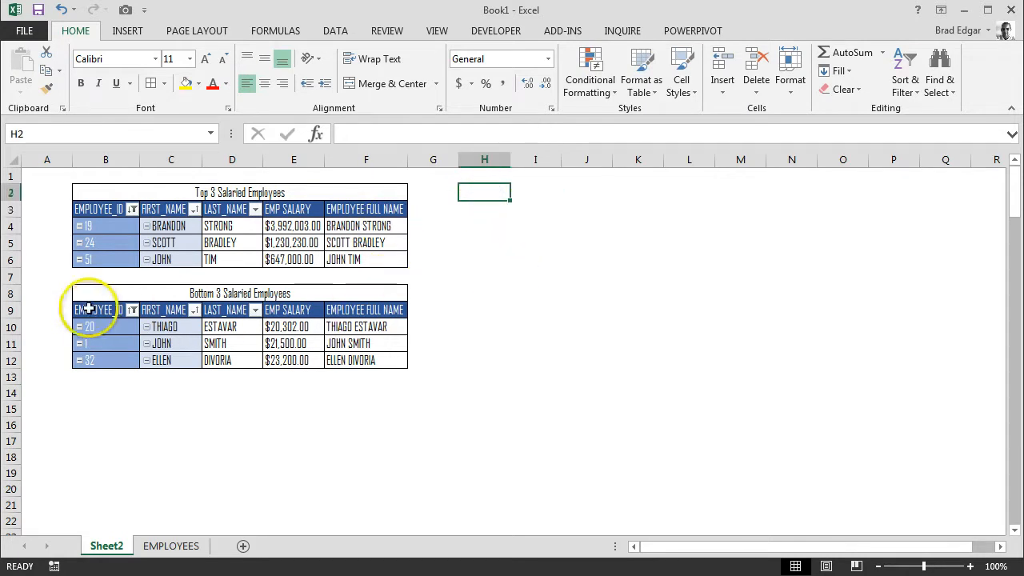
- Copy the Bottom 3 Salaried Employees PivotTable in B9:E12 and paste it at H3
left_click(116, 311)
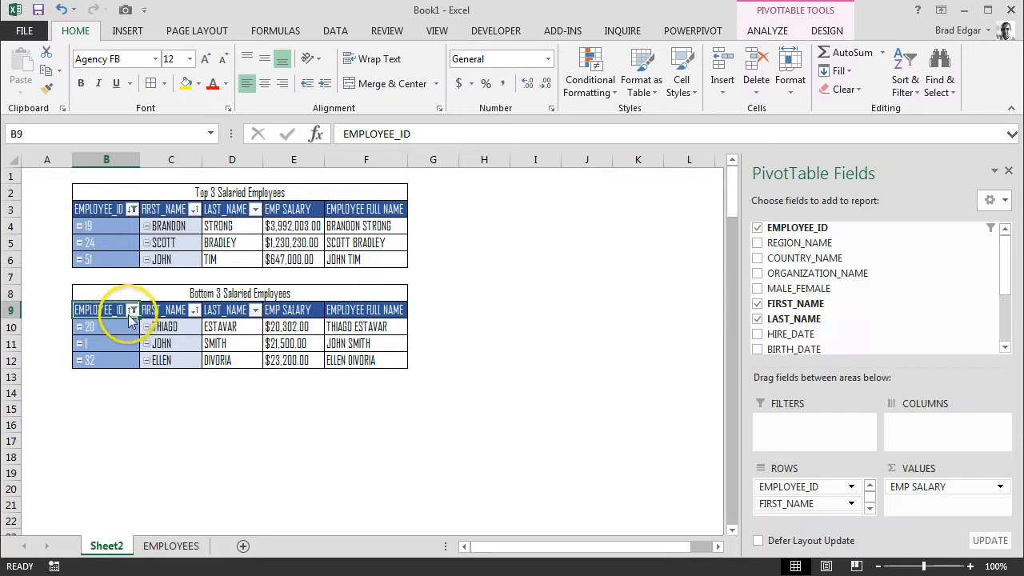
key("ctrl+c")
left_click(110, 343)
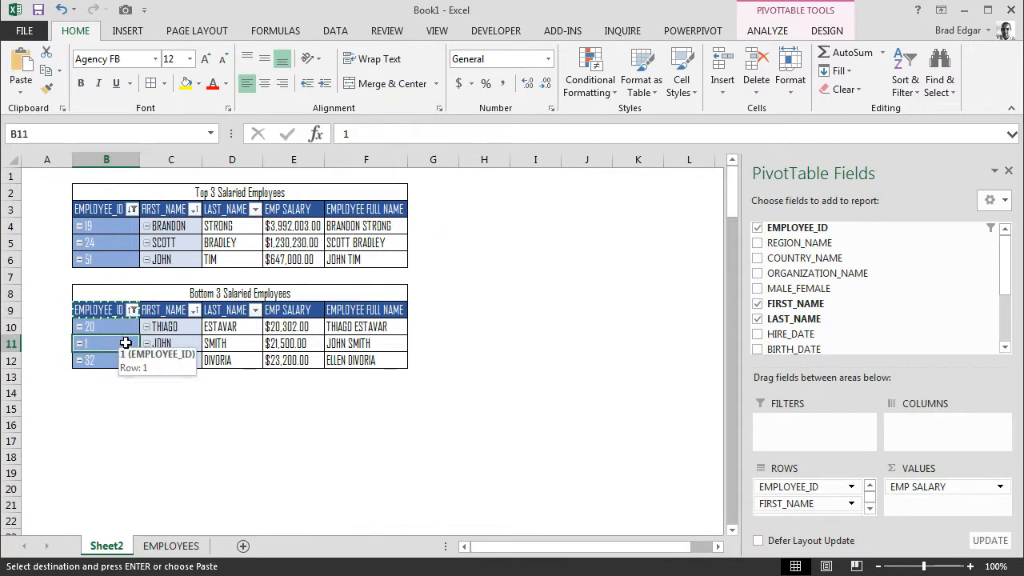
left_click_drag(292, 360, 103, 312)
key("ctrl+c")
left_click(494, 199)
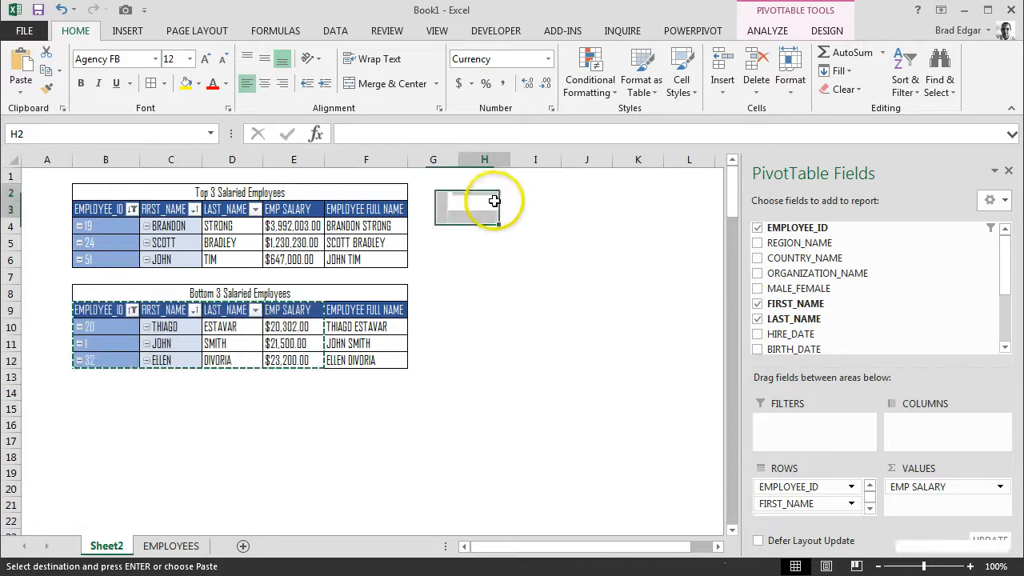
left_click(497, 196)
left_click(499, 211)
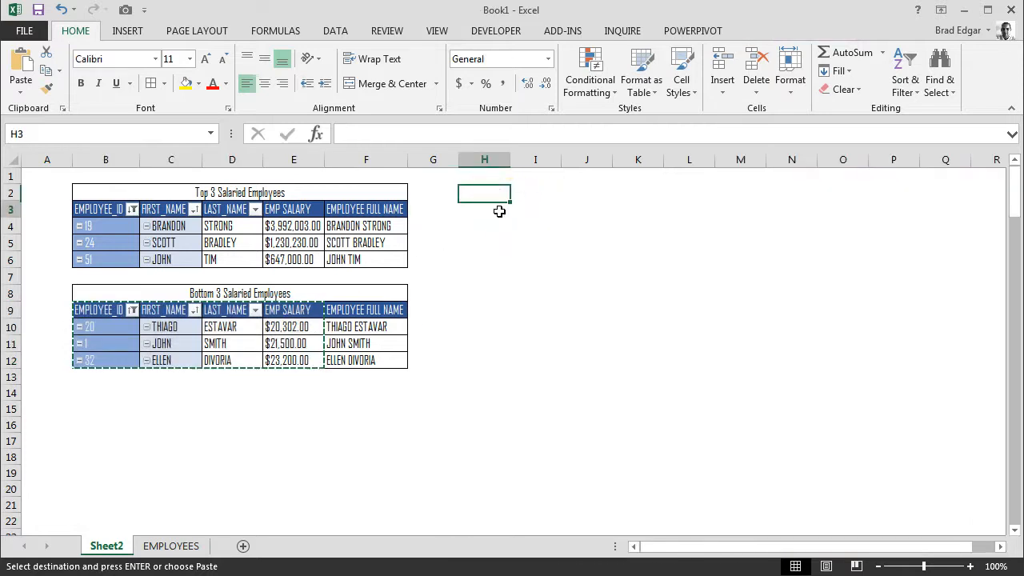
key("ctrl+v")
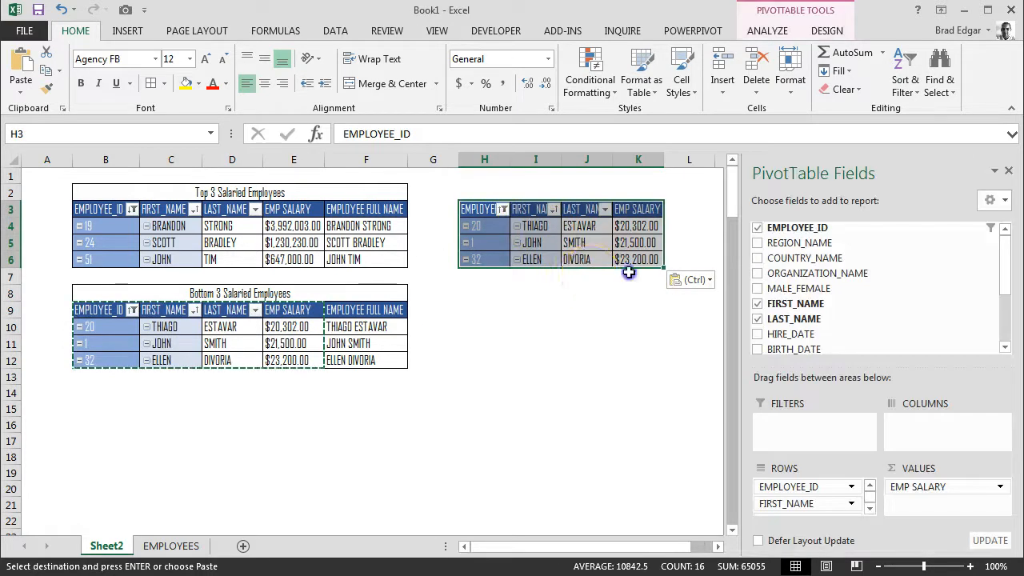
left_click(629, 276)
- Remove all row fields and the EMP SALARY value field from the copied PivotTable at H3
left_click(491, 209)
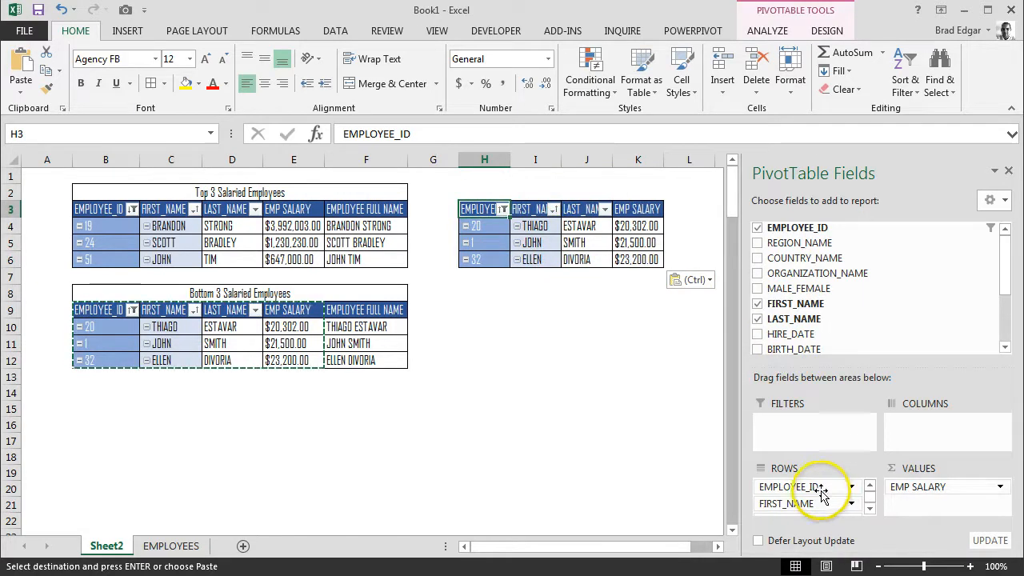
left_click_drag(823, 488, 856, 324)
left_click_drag(809, 489, 853, 308)
left_click_drag(814, 489, 868, 295)
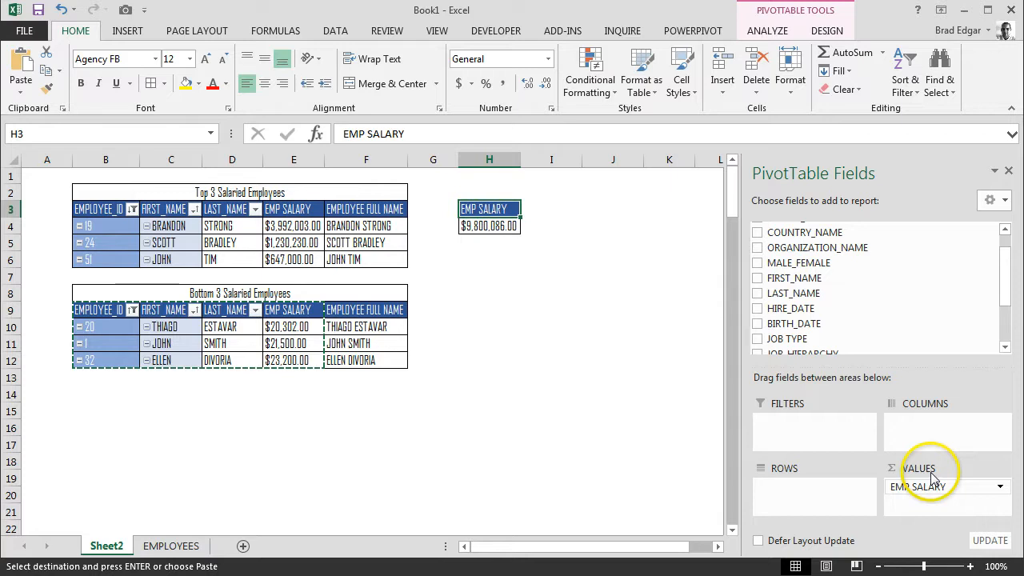
left_click_drag(930, 477, 989, 280)
- Add EMPLOYEE_ID as a value field to the empty PivotTable at H3
scroll(1001, 228, "up", 2)
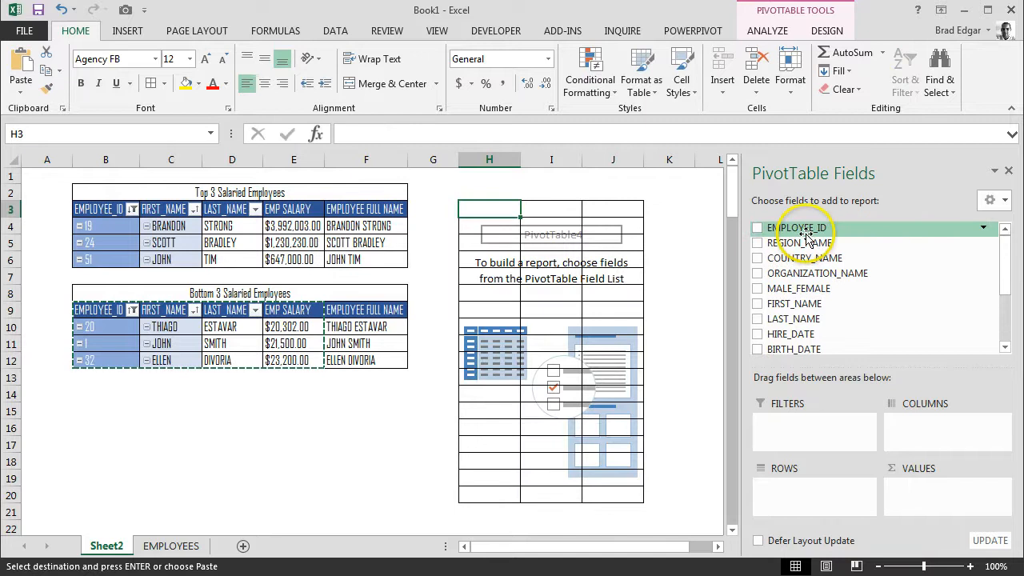
left_click_drag(805, 234, 938, 505)
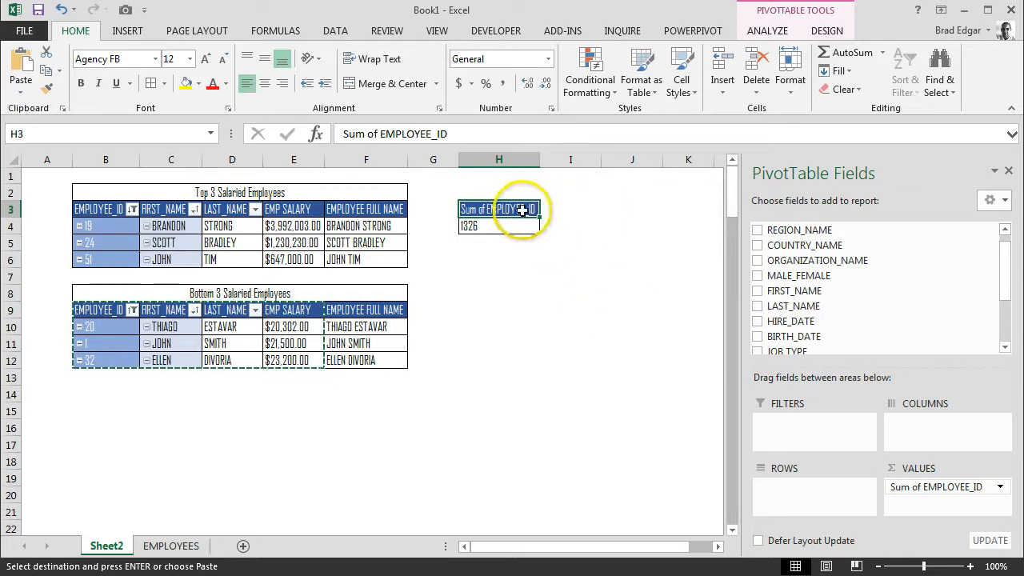
key("Escape")
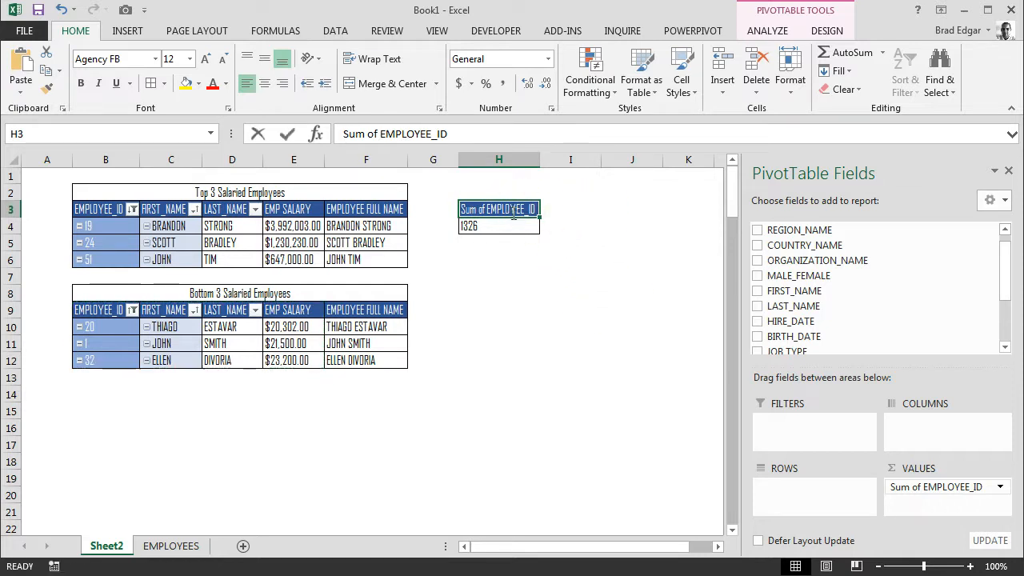
- Rename the Sum of EMPLOYEE_ID header in H3 as Employee Count
key("BackSpace")
type("Emp")
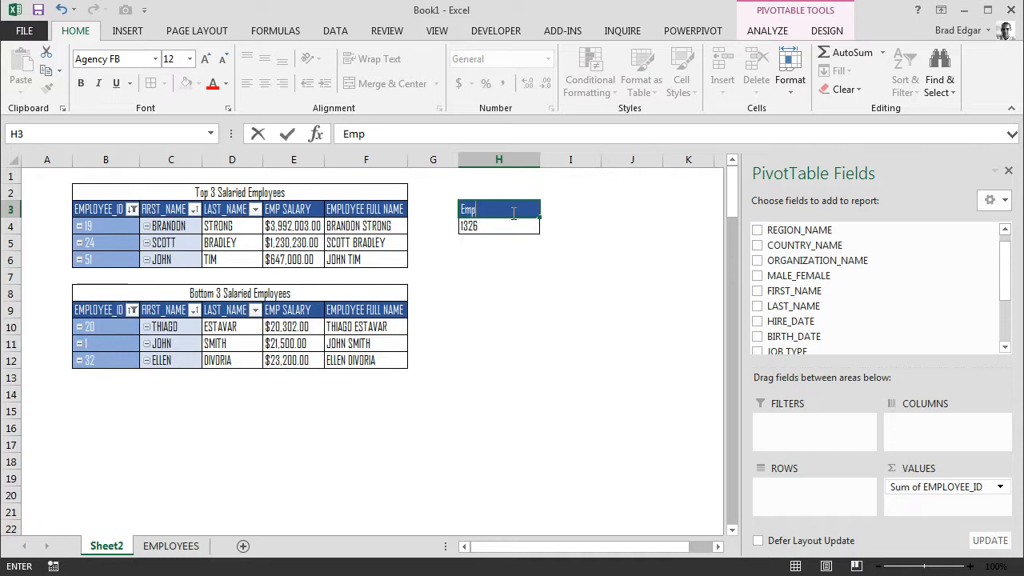
type("loyee Count")
key("Return")
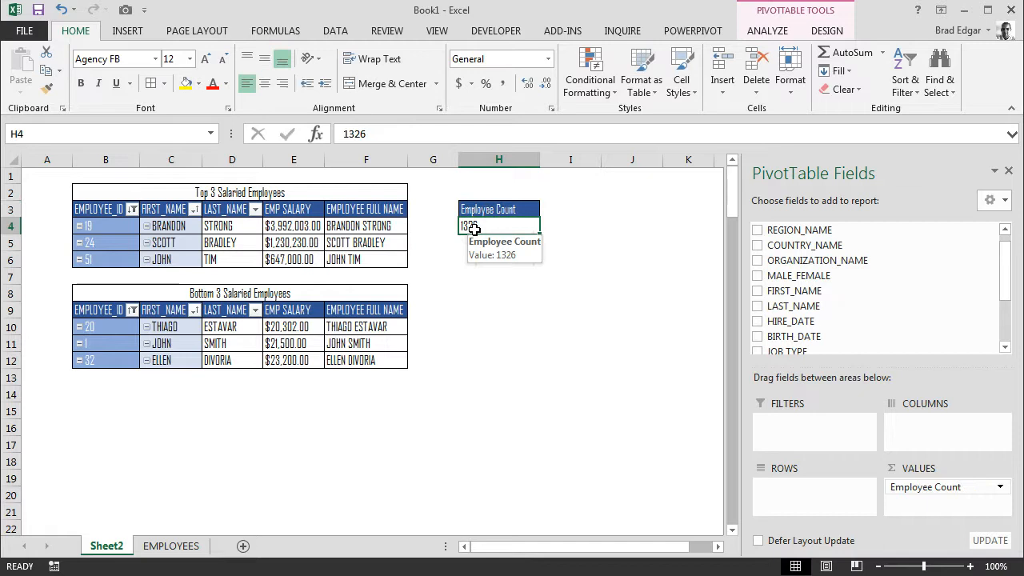
- Change the EMPLOYEE_ID value field's summary calculation to Count
left_click(997, 486)
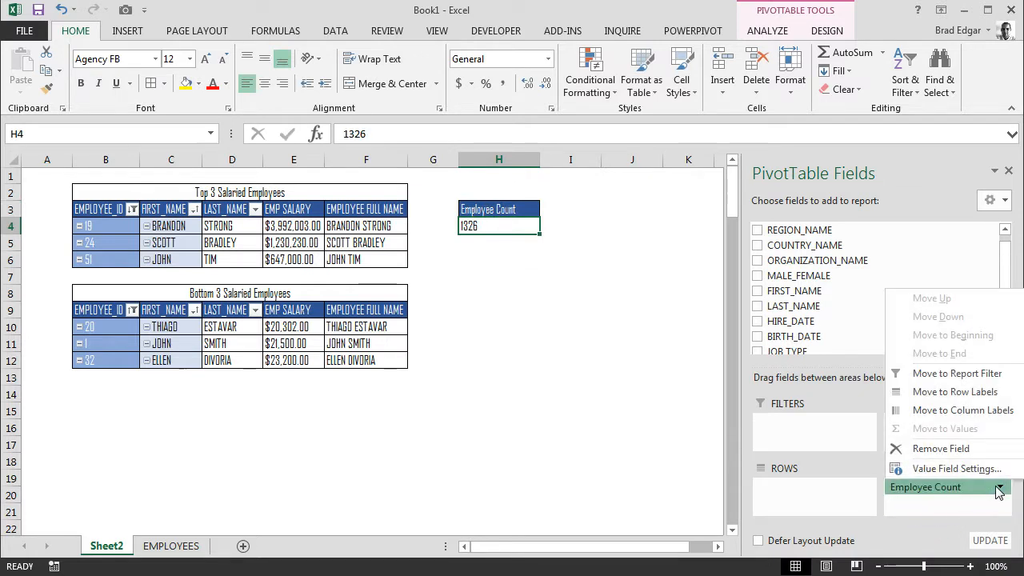
left_click(963, 470)
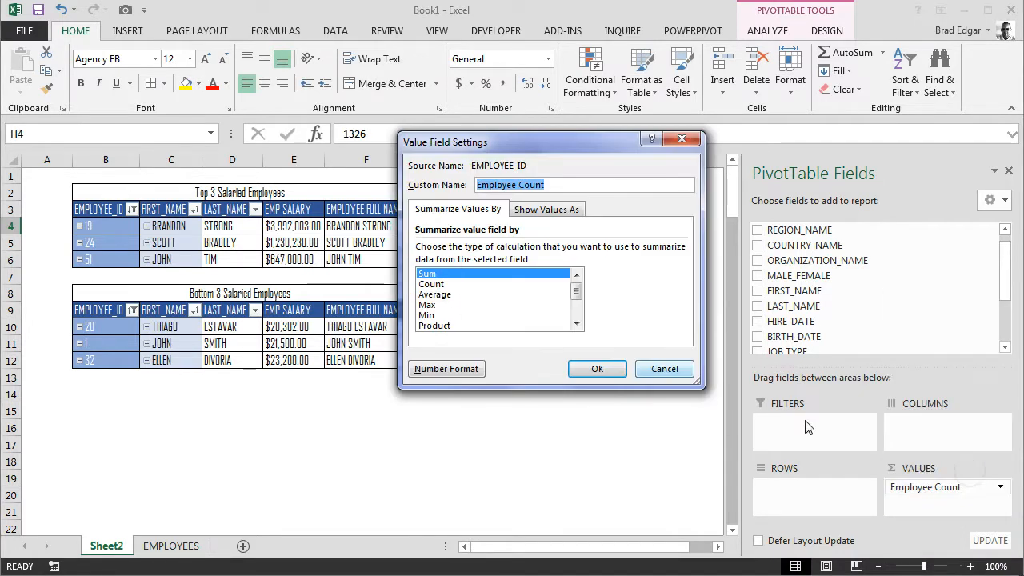
left_click(432, 284)
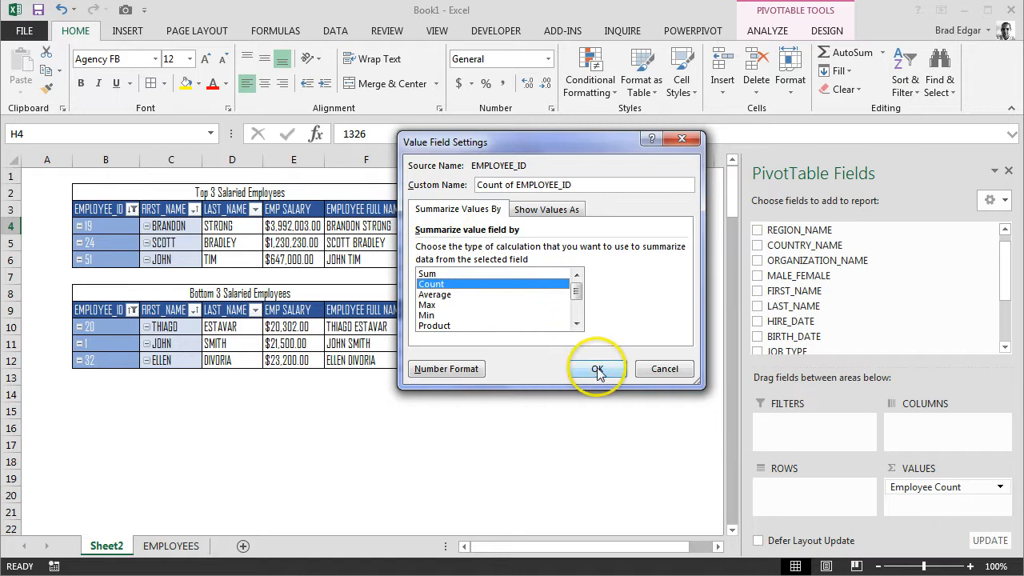
left_click(596, 370)
left_click(547, 324)
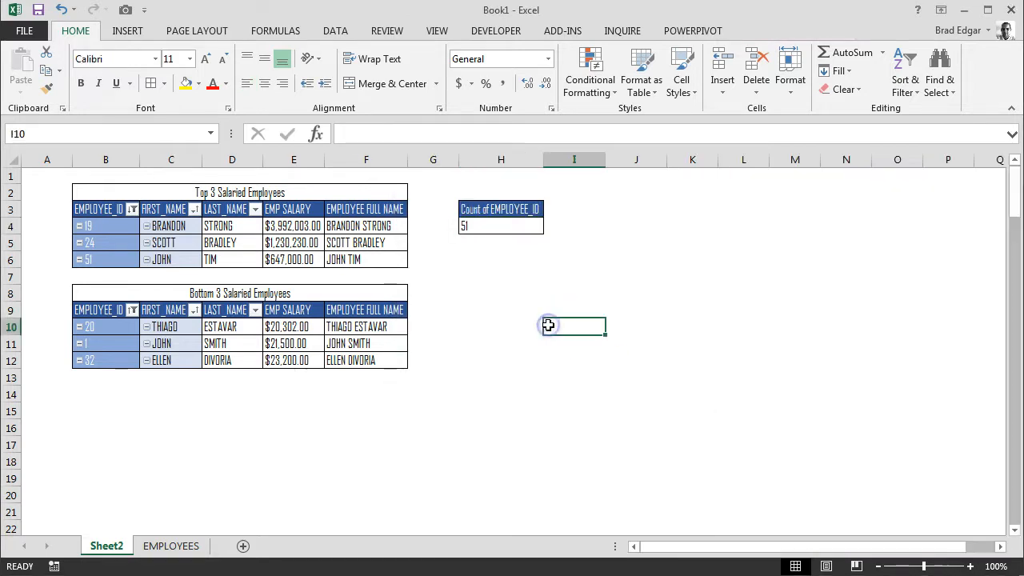
- Rename the Count of EMPLOYEE_ID header in H3 as Employee Count
left_click(490, 216)
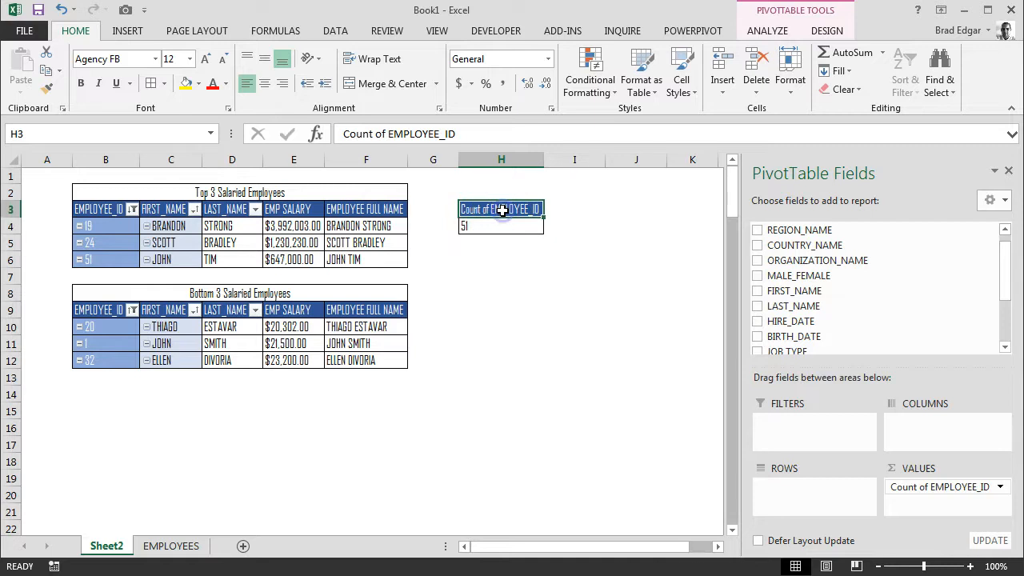
type("Emplo")
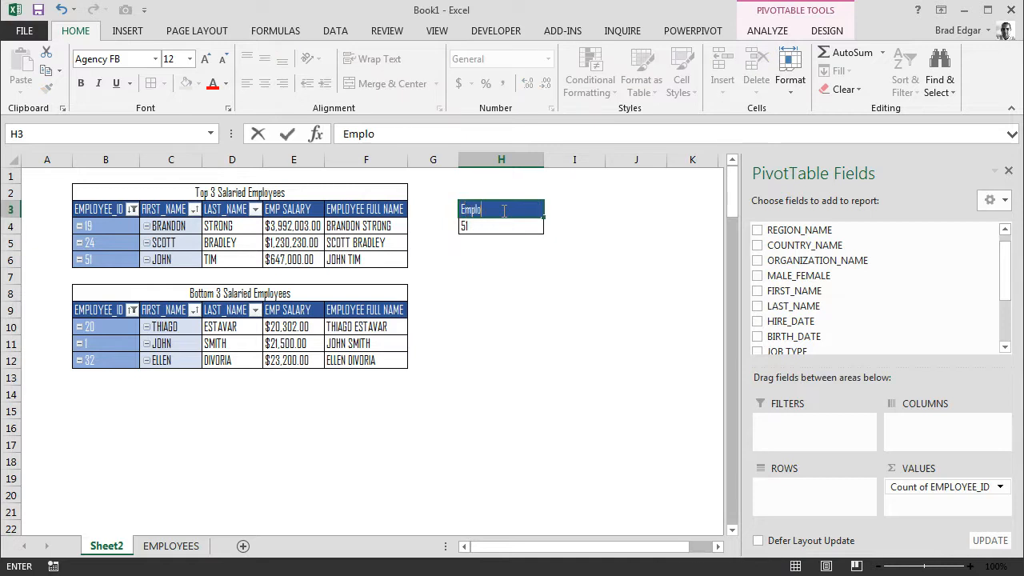
type("yee Count")
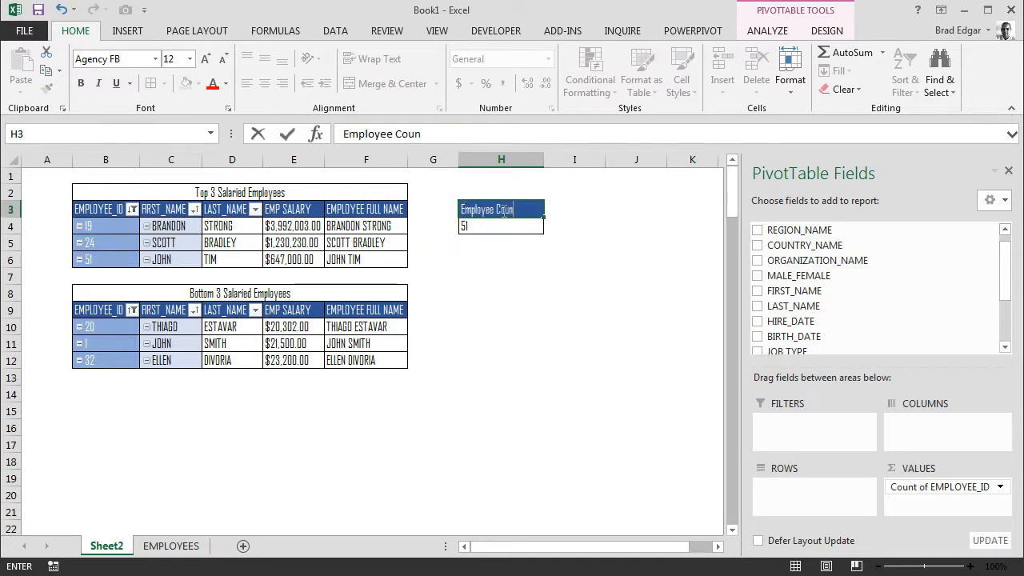
key("Return")
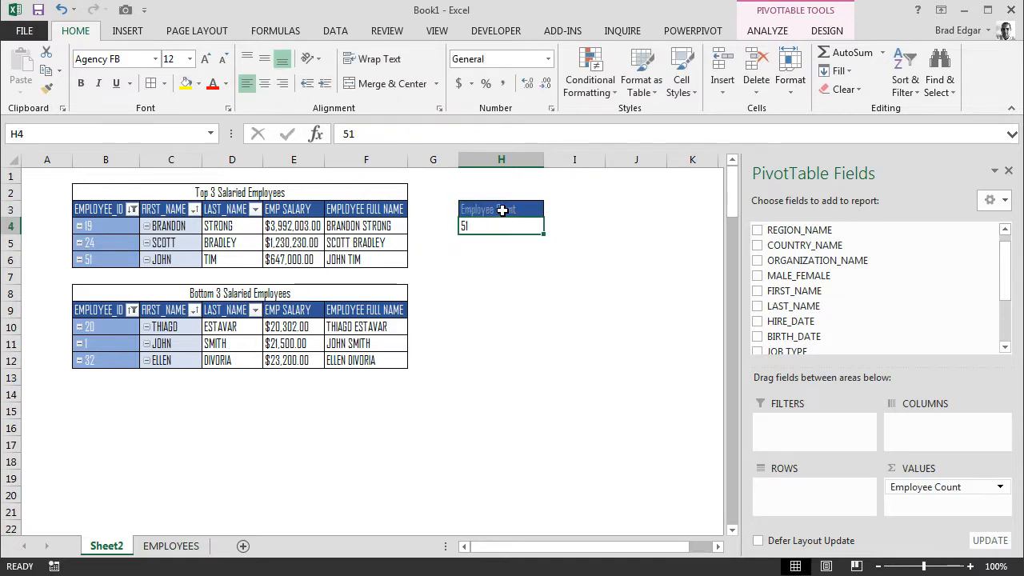
- Center the employee count value in H4 horizontally
left_click(264, 84)
left_click(553, 306)
left_click(520, 308)
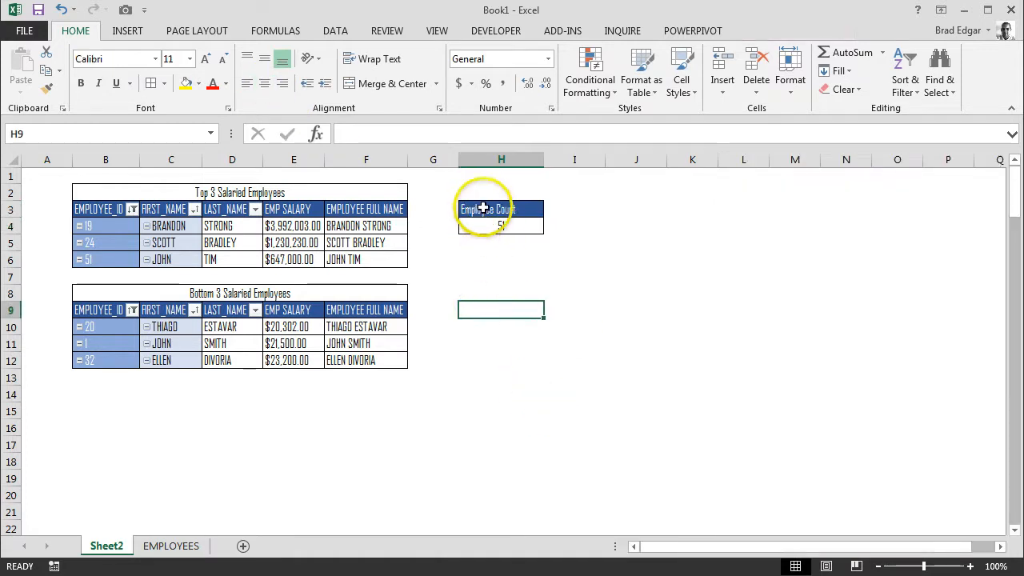
- Copy the Employee Count PivotTable in H3:H4 and paste it at H6
left_click_drag(483, 208, 489, 227)
key("ctrl+c")
left_click(503, 260)
key("ctrl+v")
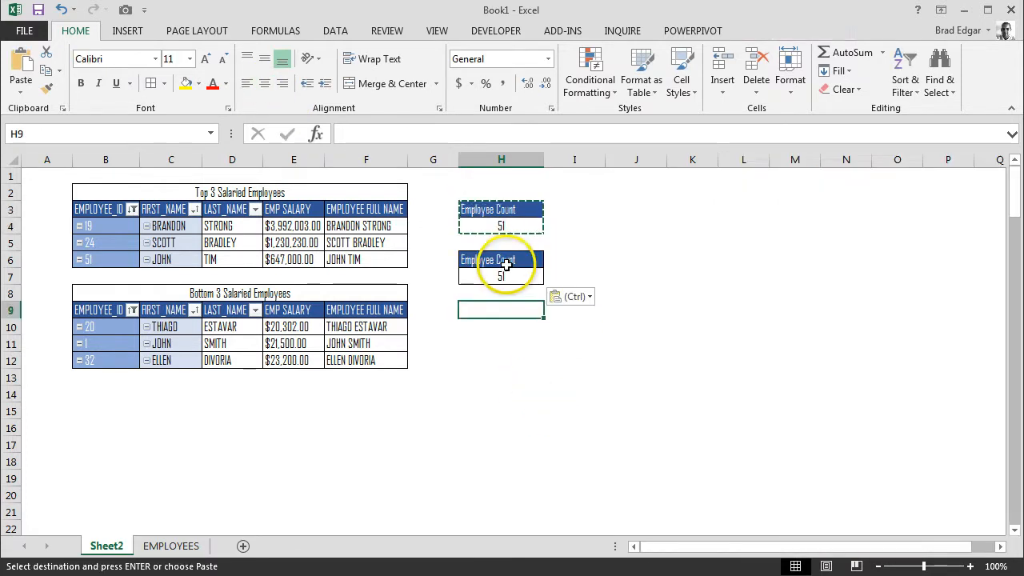
- Replace the Employee Count value field with SALARY in the PivotTable at H6
left_click(505, 264)
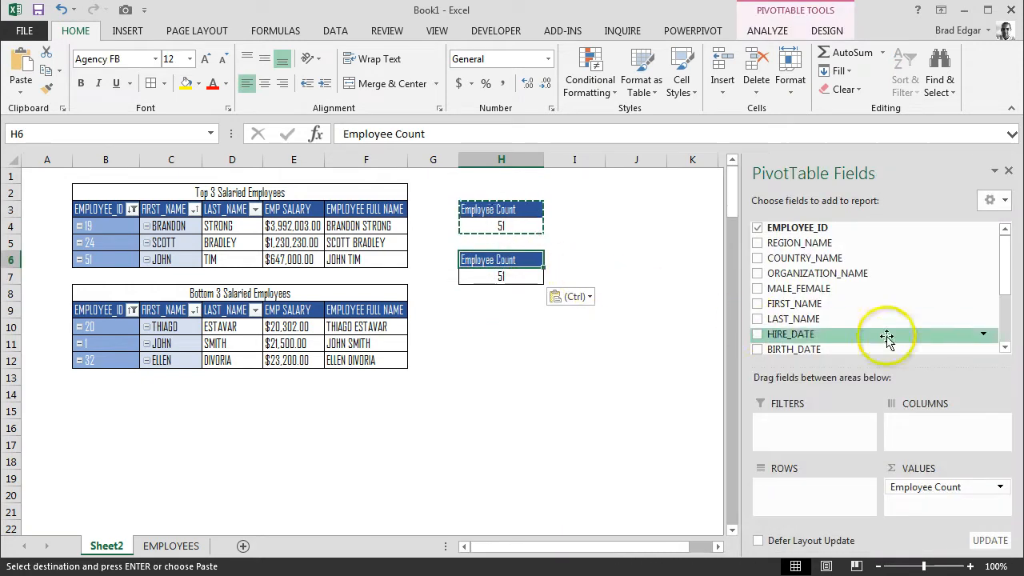
left_click_drag(998, 285, 999, 313)
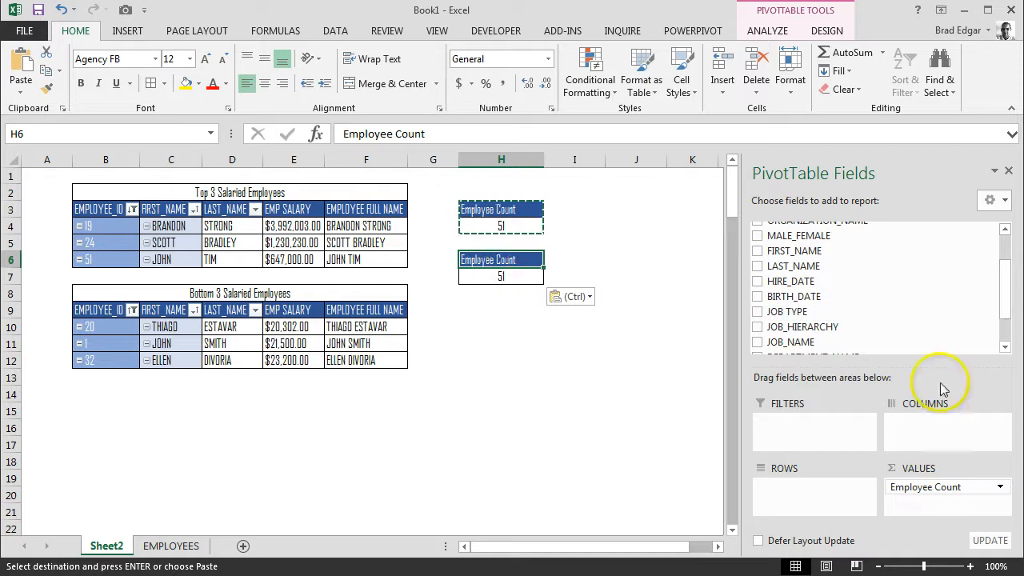
left_click_drag(943, 487, 912, 324)
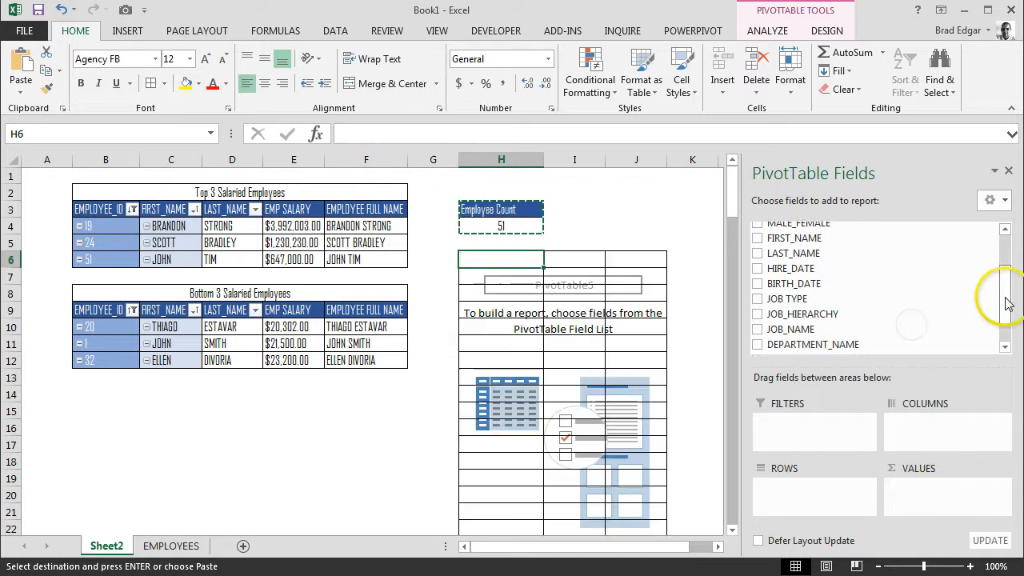
left_click_drag(1006, 302, 1005, 346)
left_click_drag(784, 324, 928, 501)
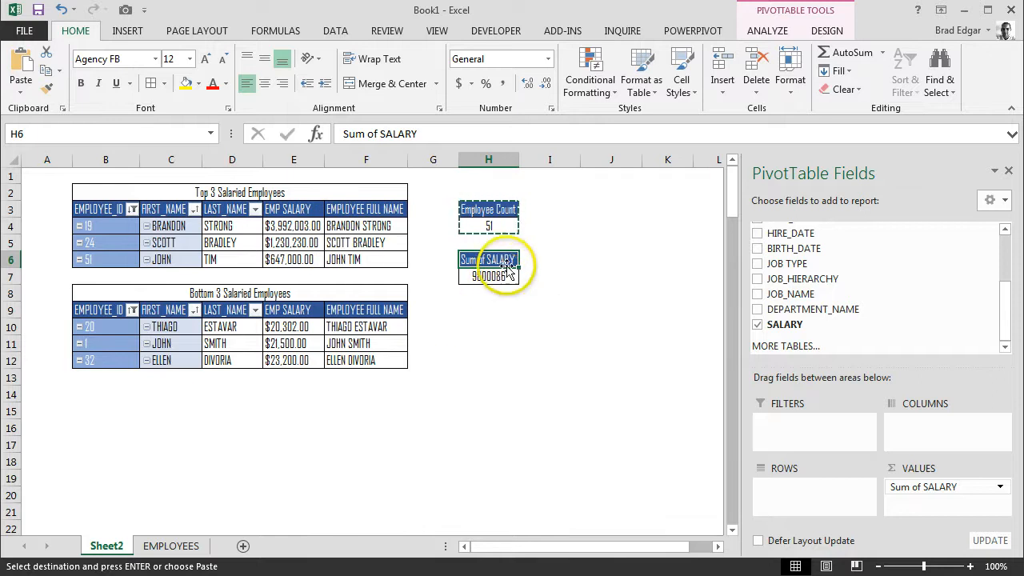
- Widen column H and rename the Sum of SALARY header in H6 as Cumulative Salary
left_click_drag(515, 162, 539, 161)
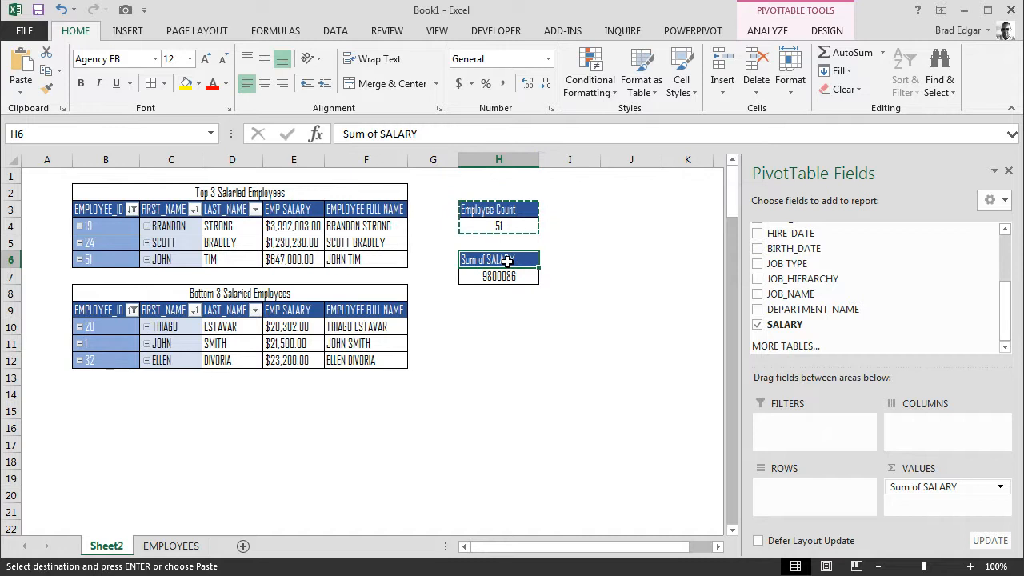
type("Sa")
key("BackSpace")
type("Cum")
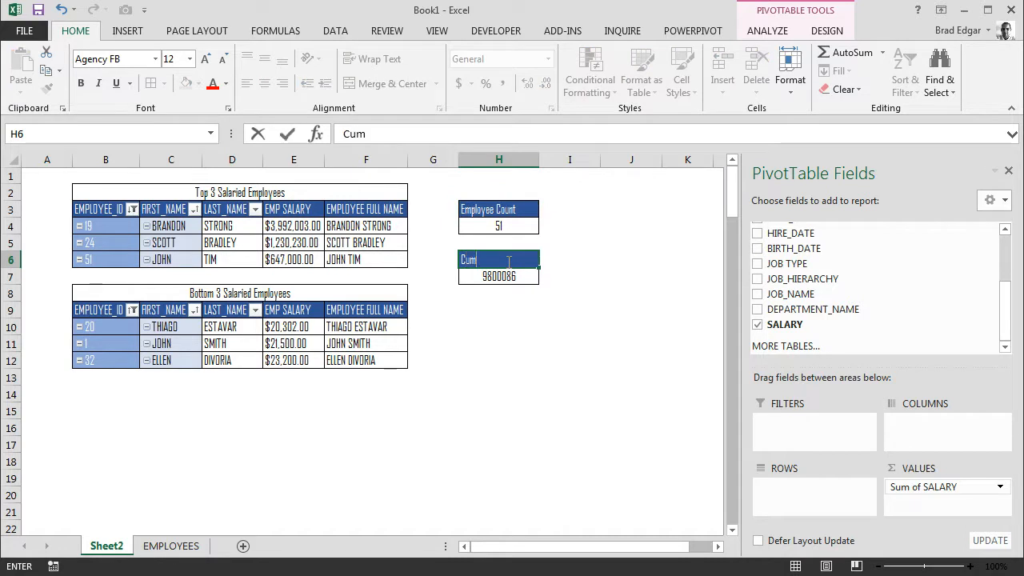
type("ulative Salary")
key("Return")
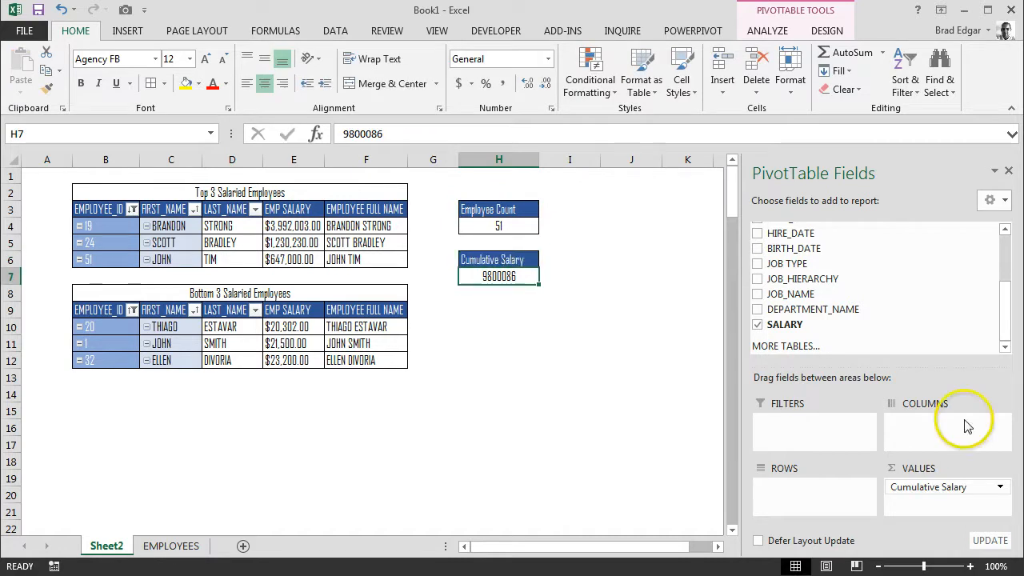
- Format the Cumulative Salary value field as Currency with 2 decimal places and the $ symbol
left_click(999, 486)
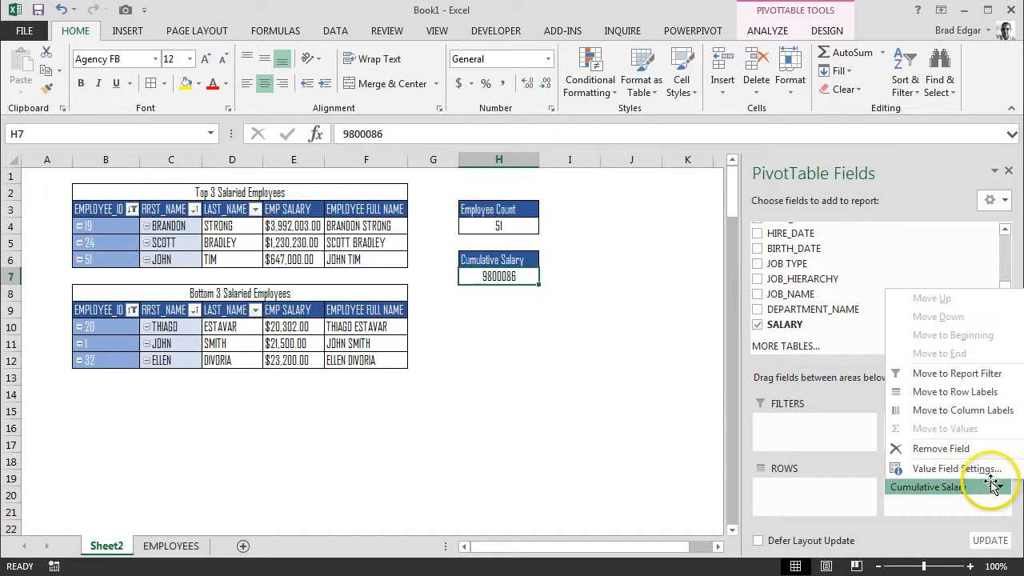
left_click(985, 469)
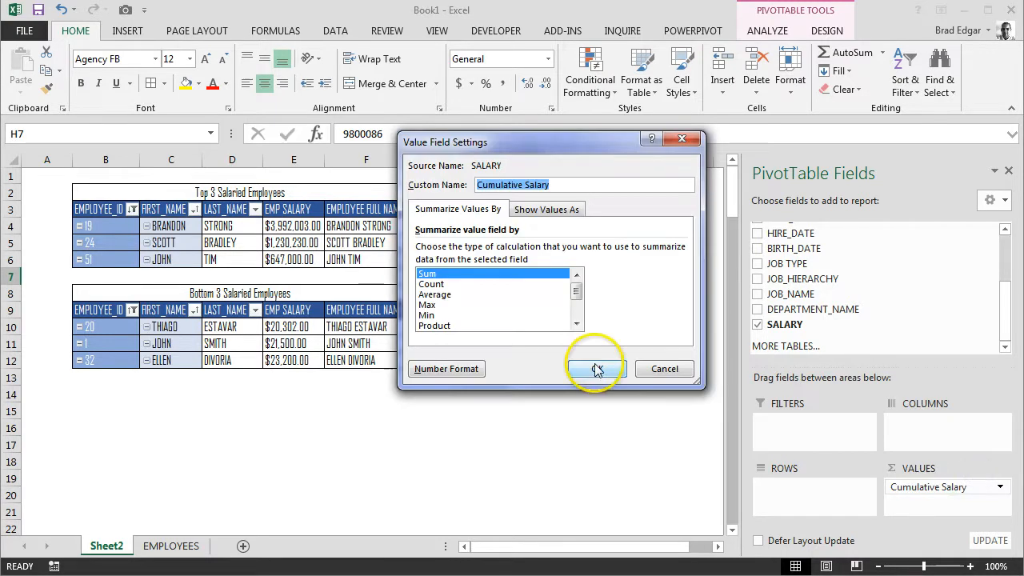
left_click(438, 368)
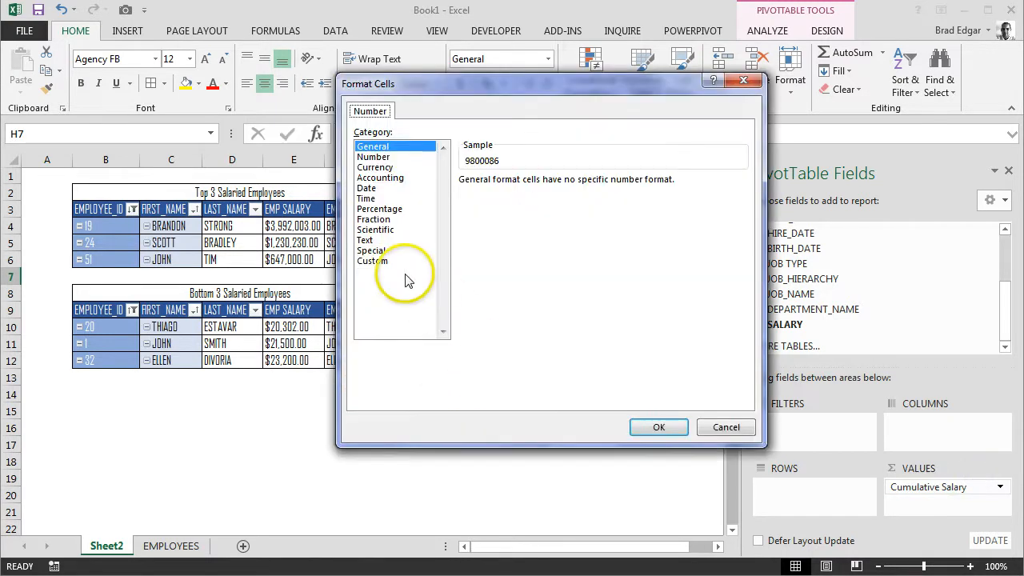
left_click(373, 261)
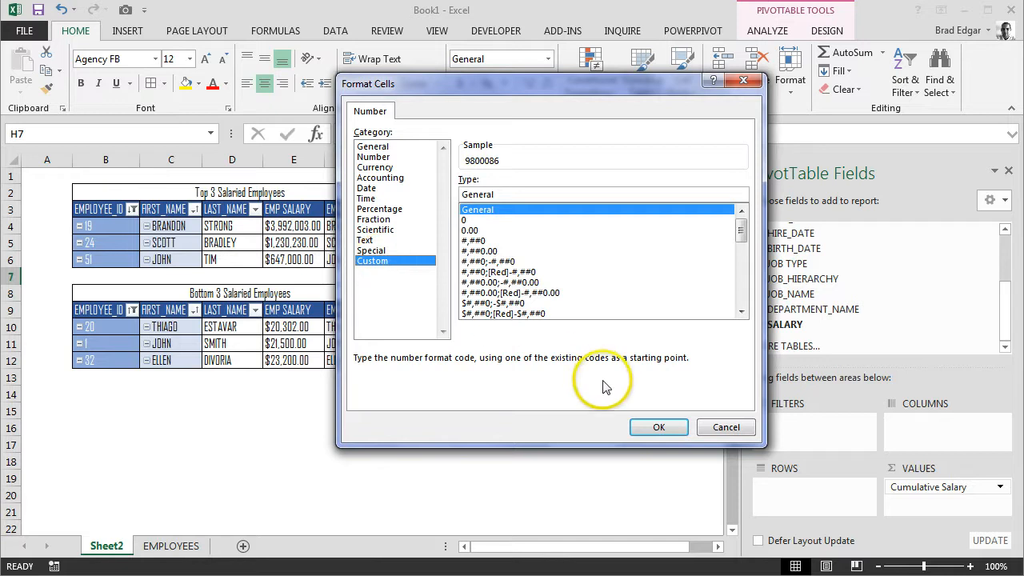
left_click(375, 167)
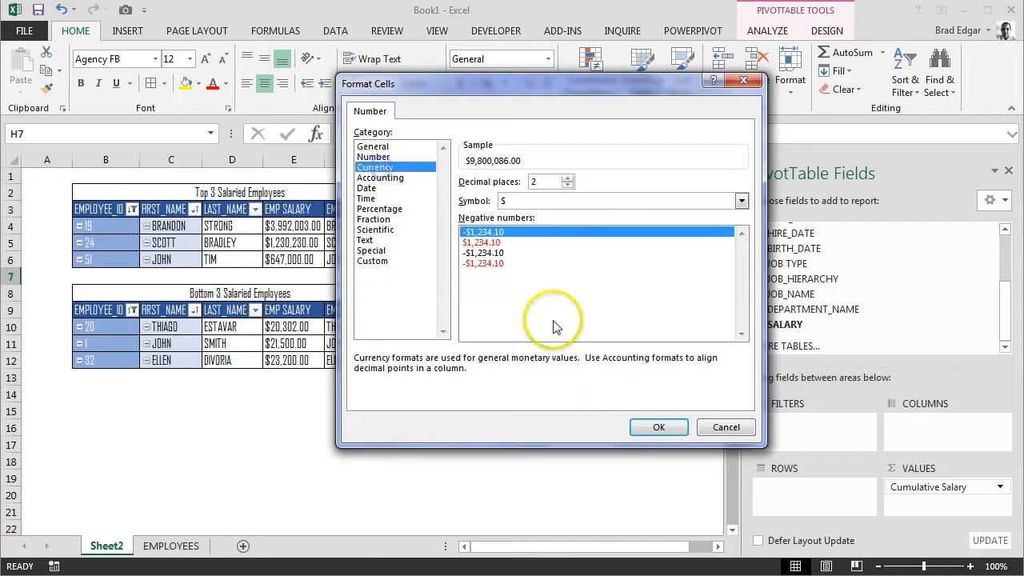
left_click(653, 429)
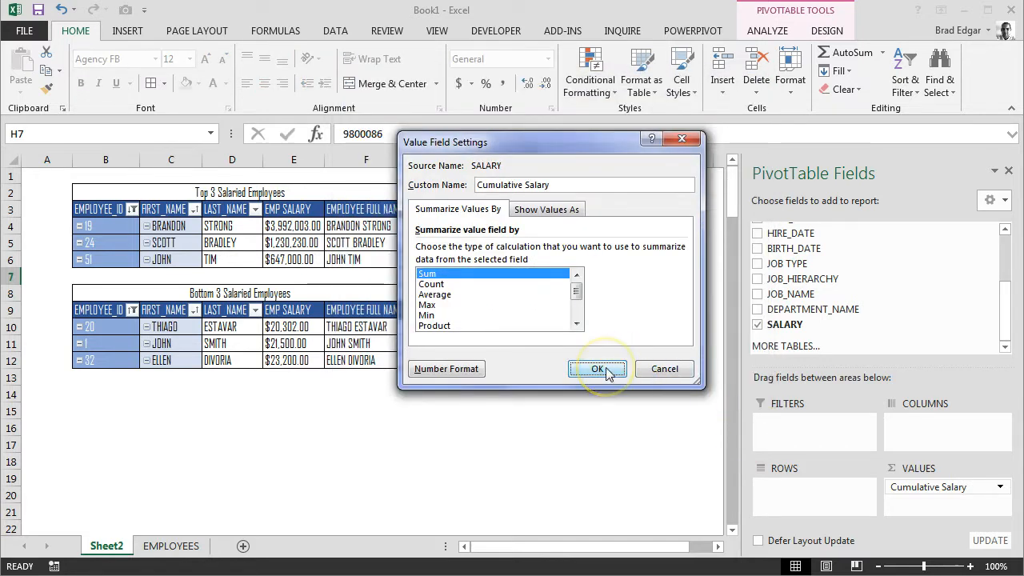
left_click(605, 371)
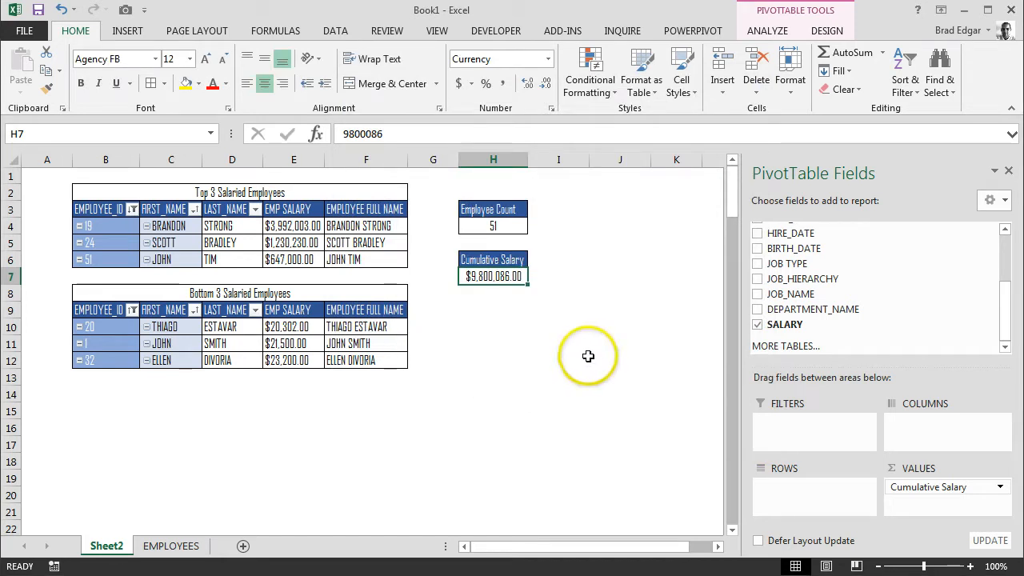
- Copy the Cumulative Salary PivotTable in H6:H7 and paste it at H9
left_click(469, 325)
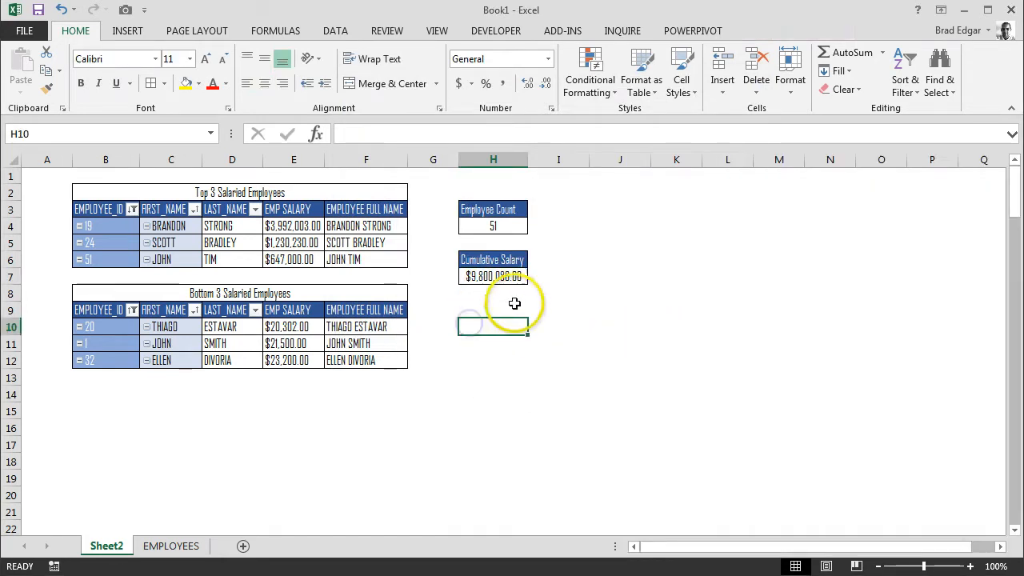
left_click(601, 289)
left_click_drag(511, 261, 495, 272)
key("ctrl+c")
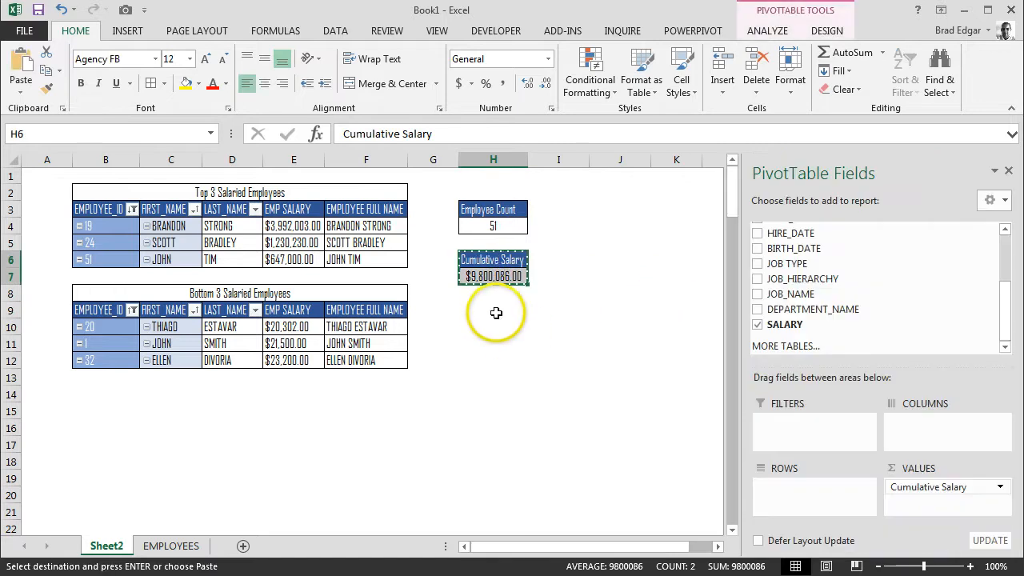
left_click(551, 325)
left_click(489, 308)
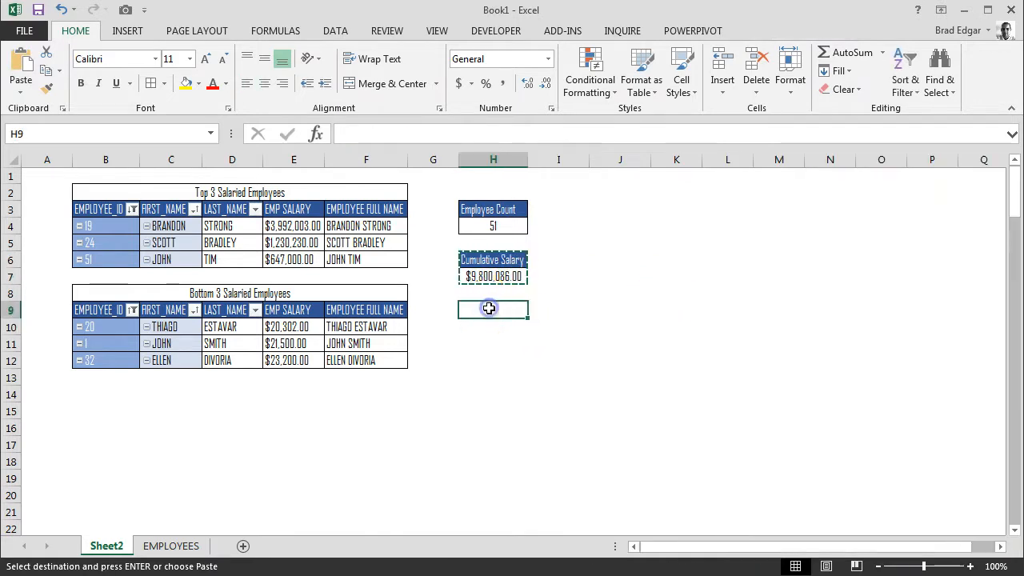
key("ctrl+v")
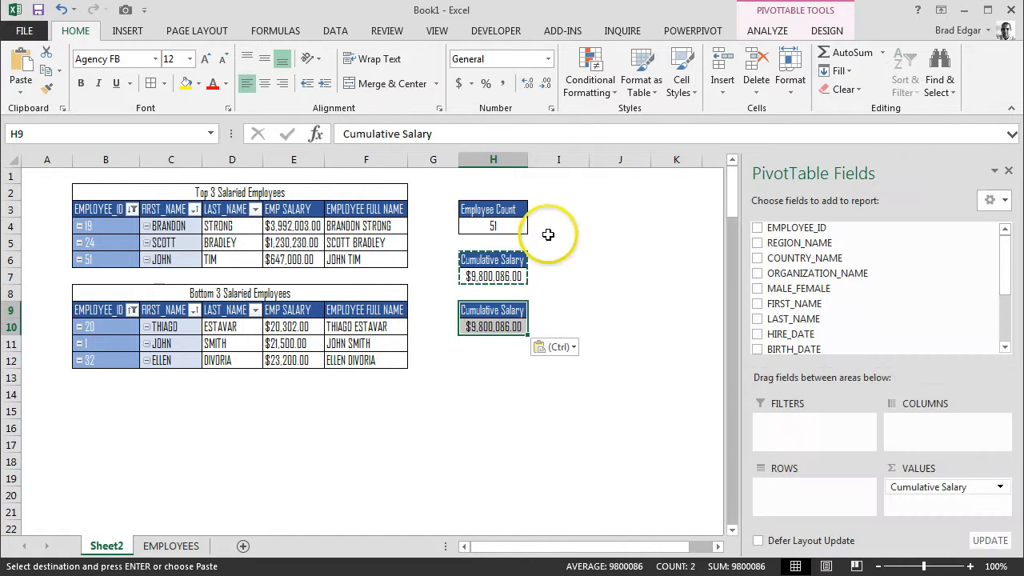
- Name the Employee Count PivotTable at H3 EMPLOYEE COUNT
left_click(507, 211)
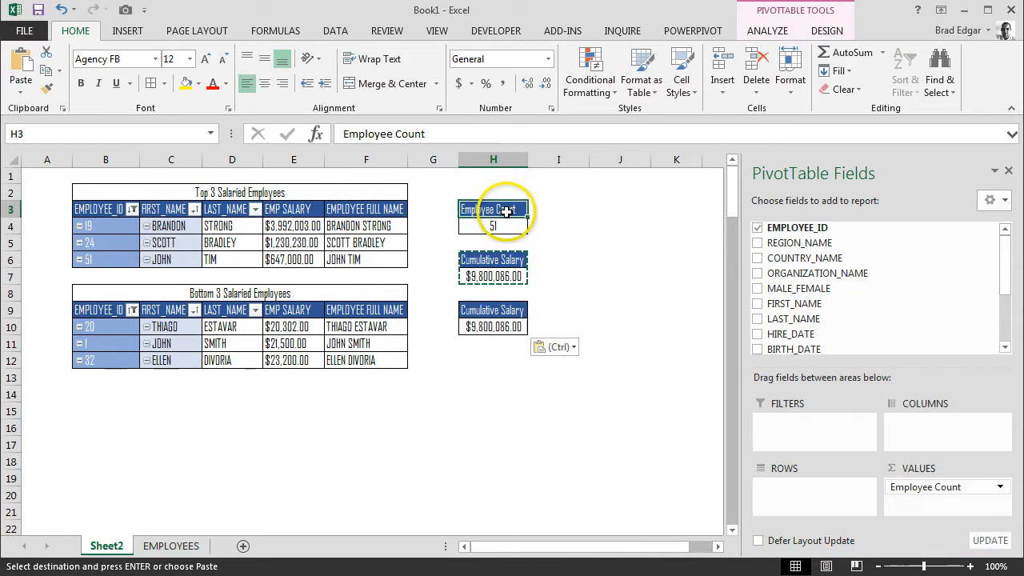
left_click(827, 30)
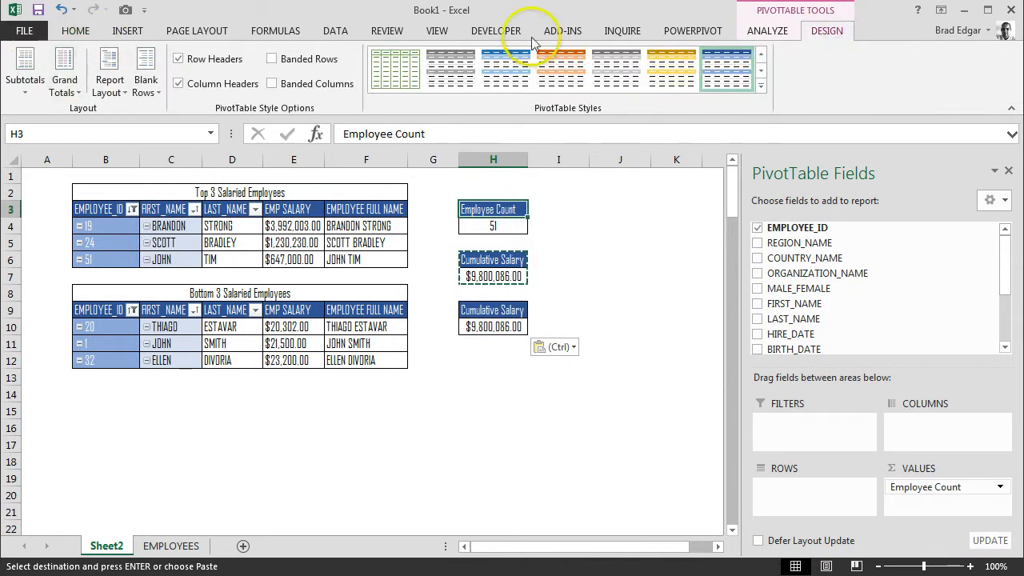
left_click(767, 29)
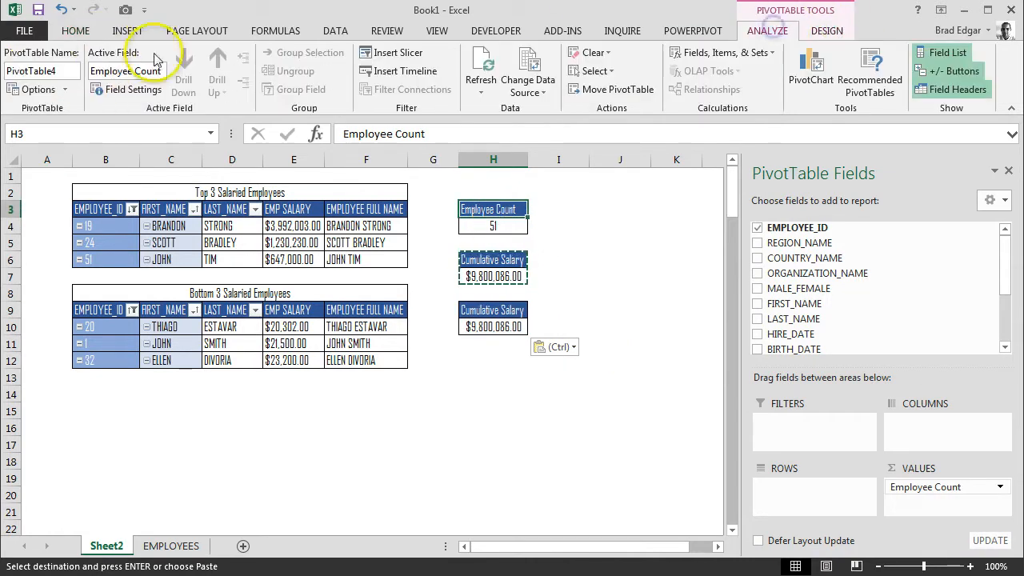
left_click(60, 71)
double_click(60, 72)
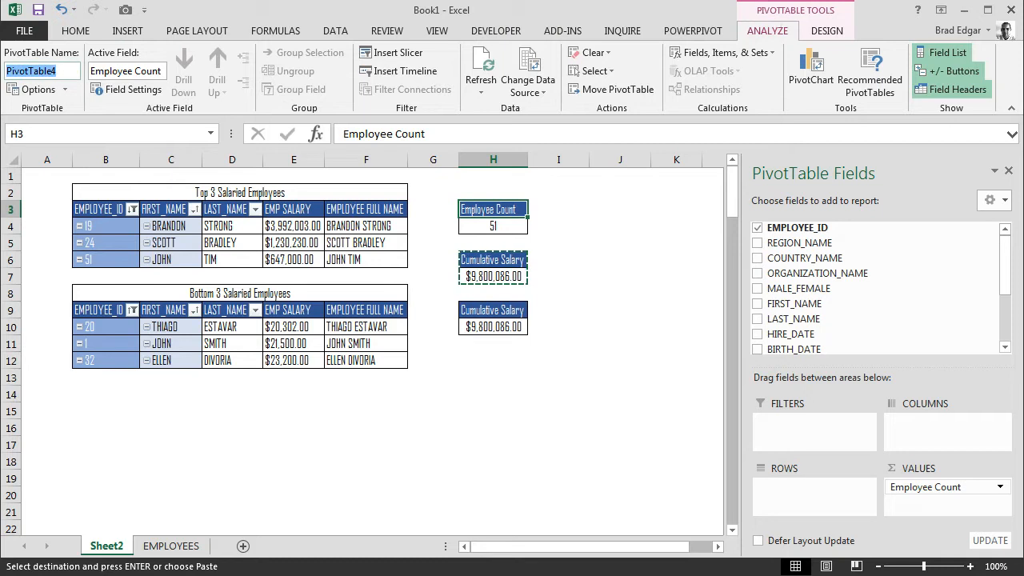
type("EMPLOYEE COUNT")
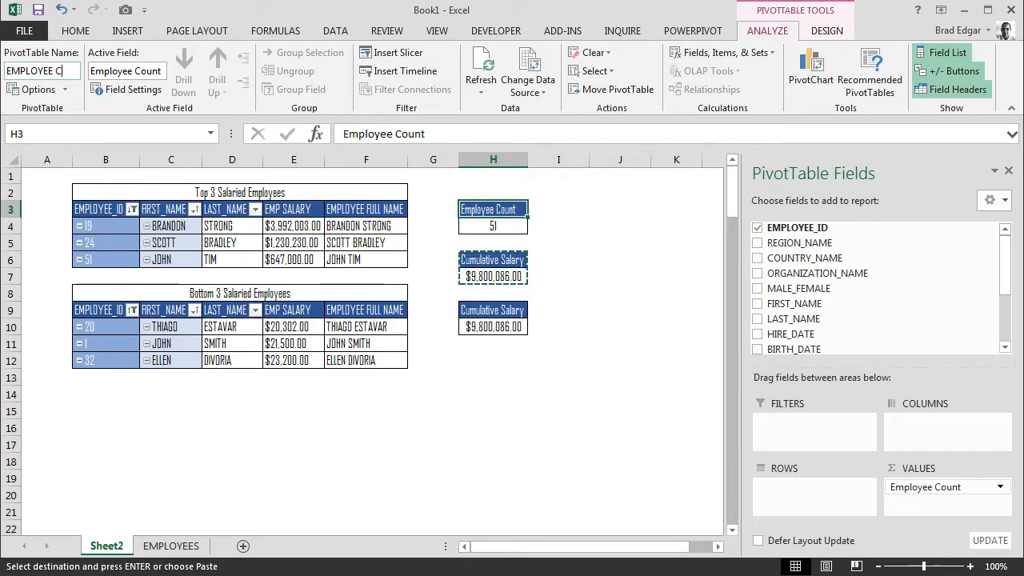
left_click(535, 204)
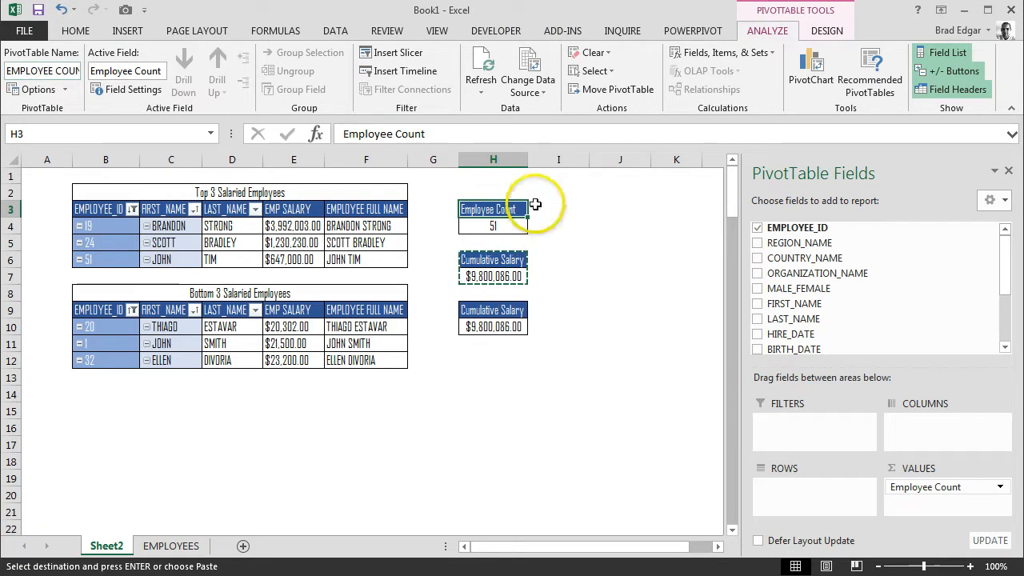
- Name the Cumulative Salary PivotTable at H6 CUMSALARY
left_click(500, 276)
left_click_drag(492, 260, 503, 276)
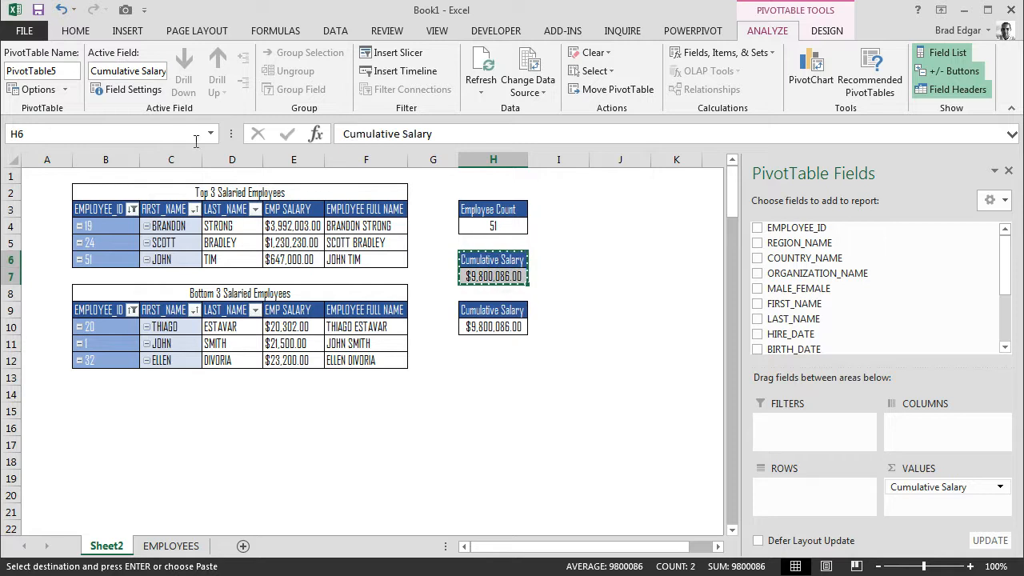
left_click(63, 76)
left_click(56, 72)
double_click(56, 72)
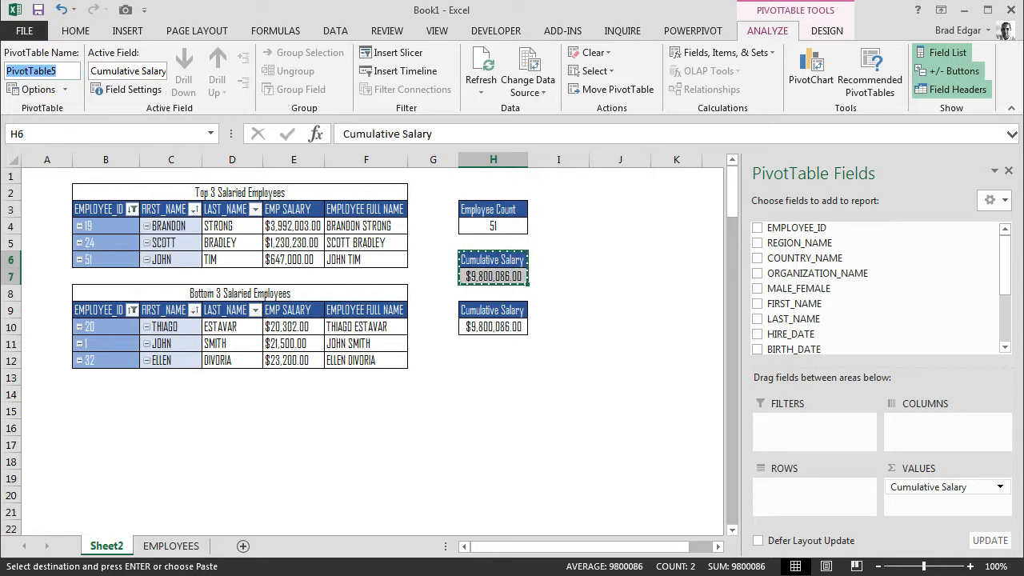
type("CUMUL")
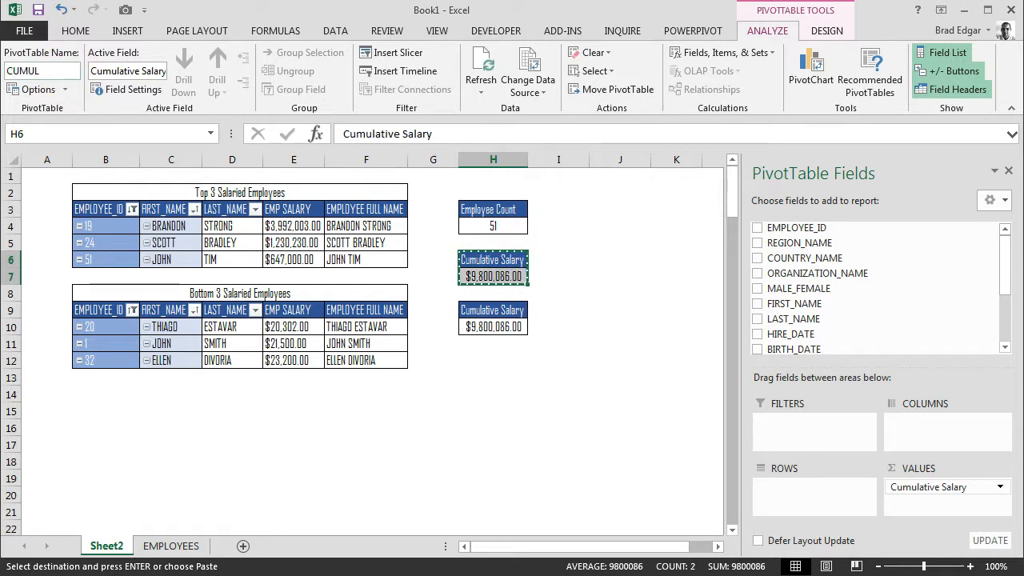
key("BackSpace")
key("BackSpace")
type("SALARY")
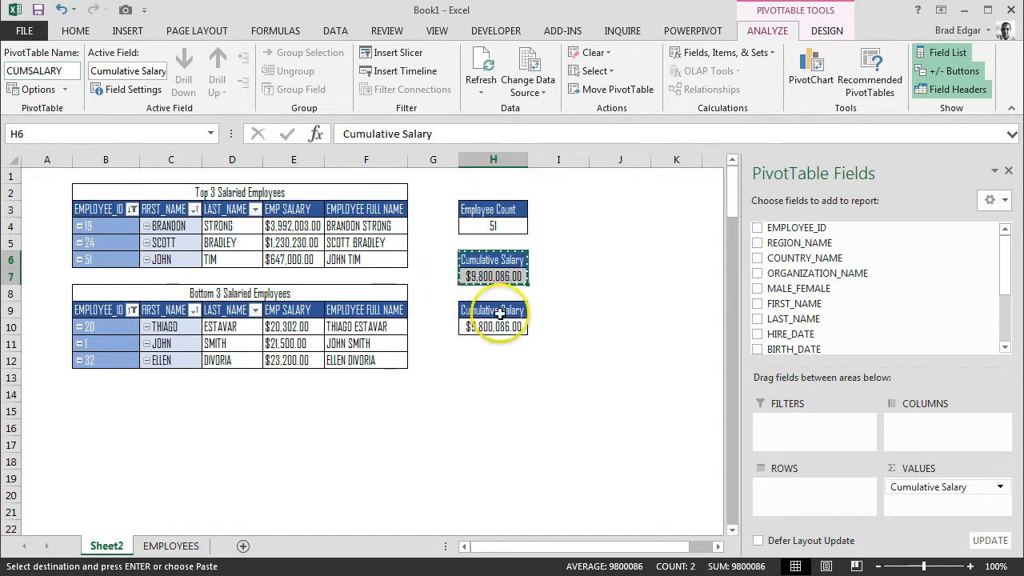
- Name the copied PivotTable at H9 AVGSALARY
left_click_drag(493, 312, 496, 327)
left_click_drag(64, 71, 4, 75)
type("AVG SA")
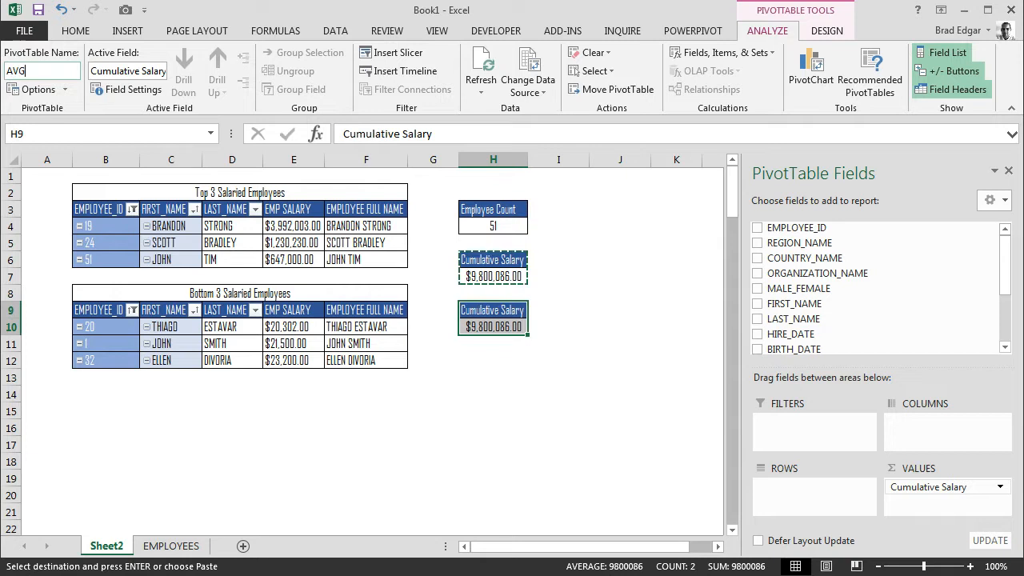
key("BackSpace")
key("BackSpace")
key("BackSpace")
type("SALARY")
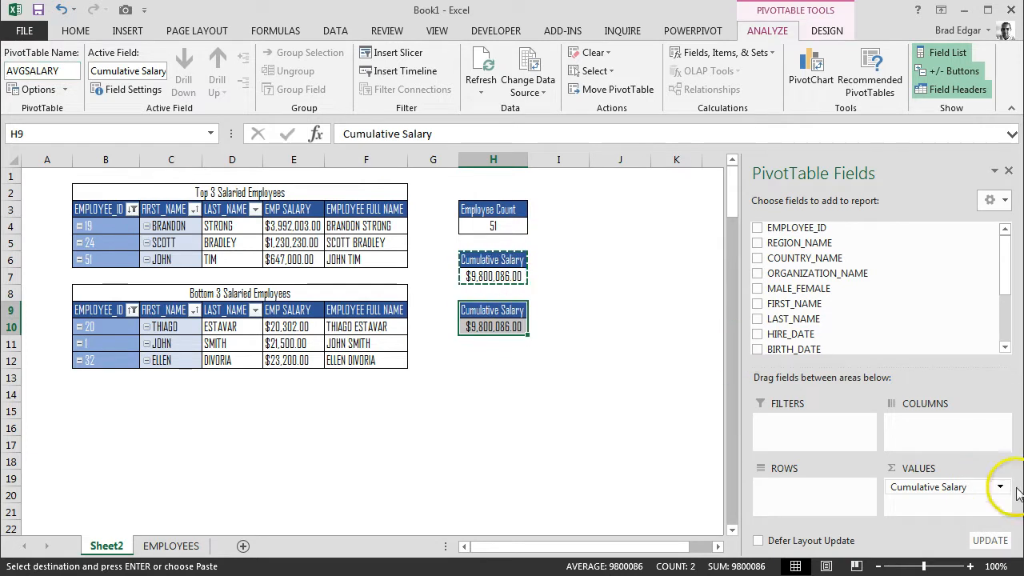
- Summarize the salary value field of the PivotTable at H9 by Average instead of Sum
left_click(974, 487)
left_click(970, 472)
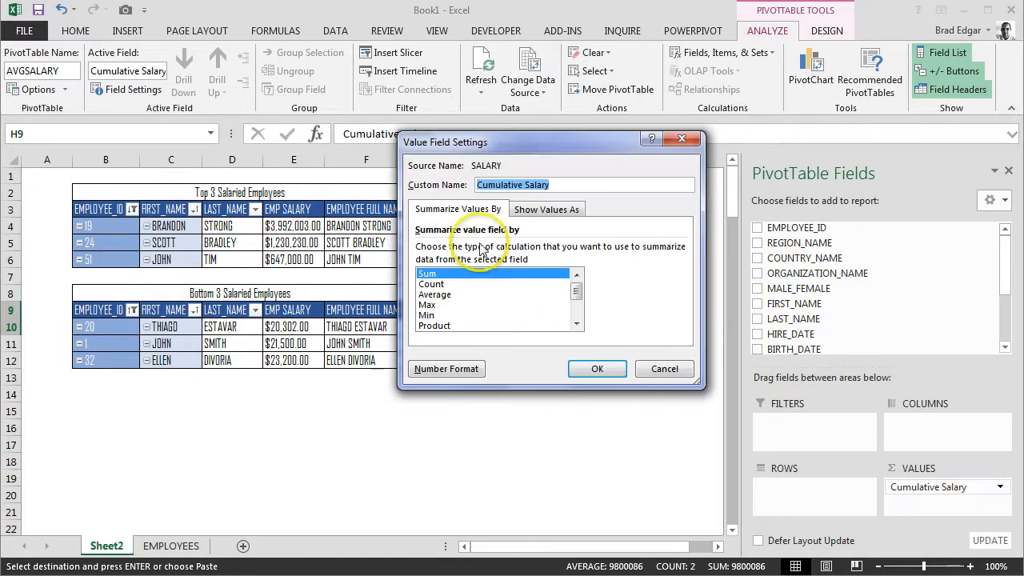
left_click(439, 295)
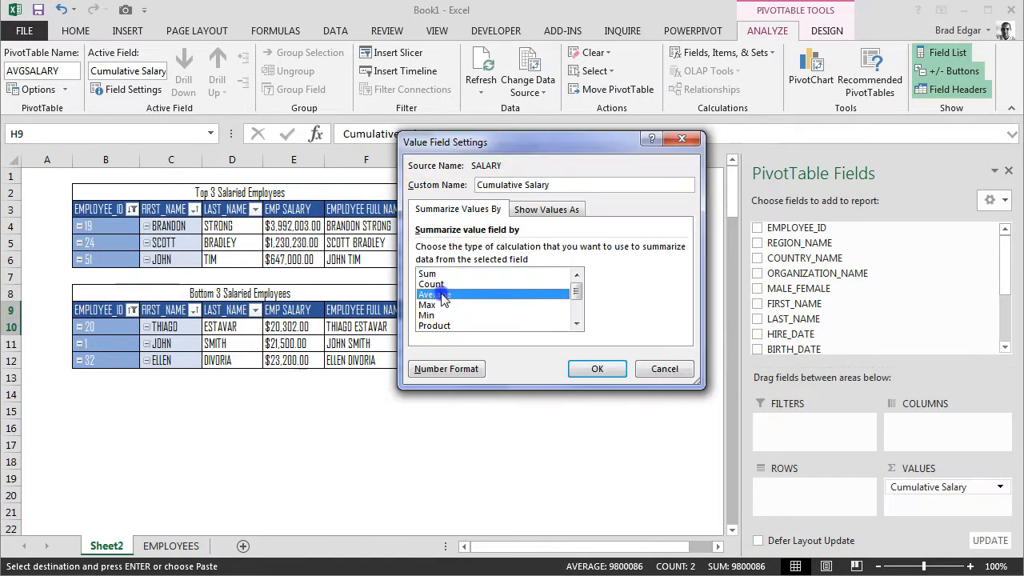
left_click(597, 369)
left_click(520, 328)
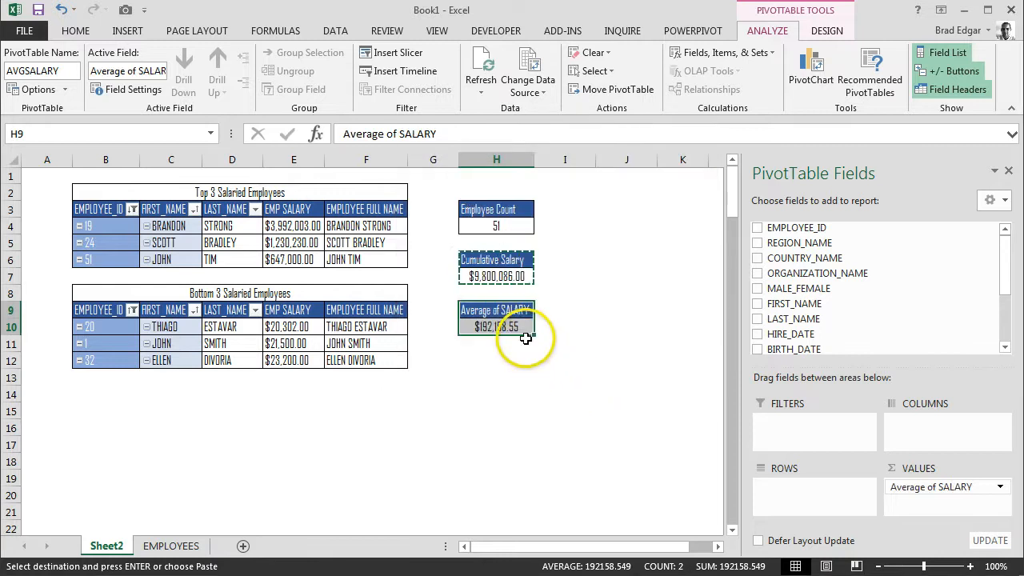
left_click(508, 322)
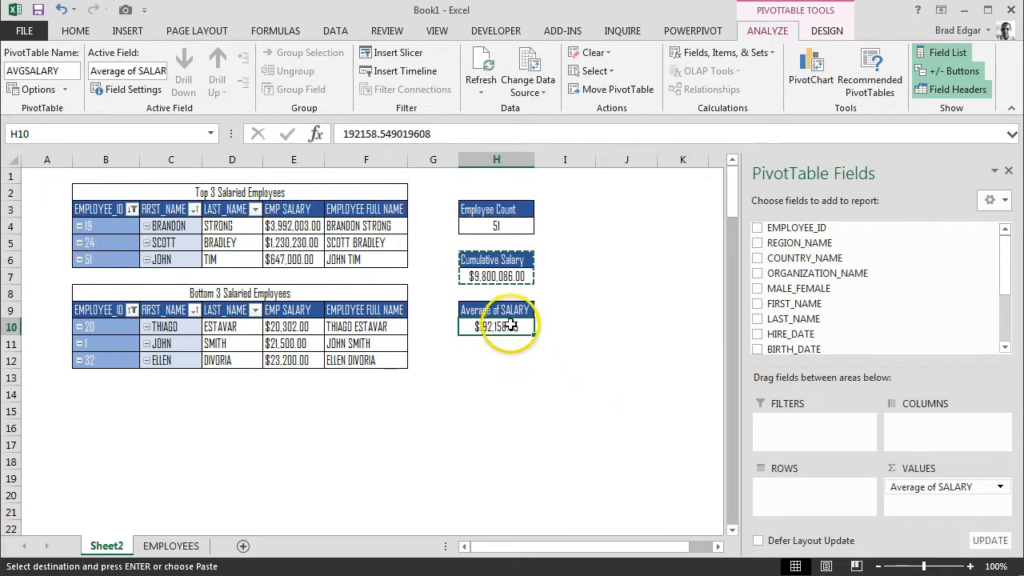
- Apply the custom number format $#,##0, "k" to the Cumulative Salary value in H7
left_click(505, 276)
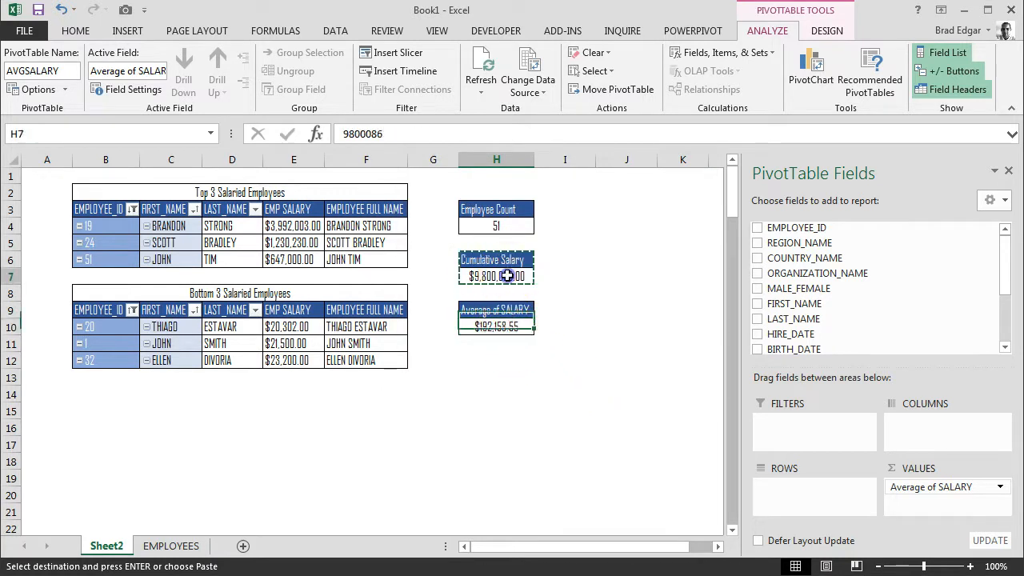
left_click(525, 288)
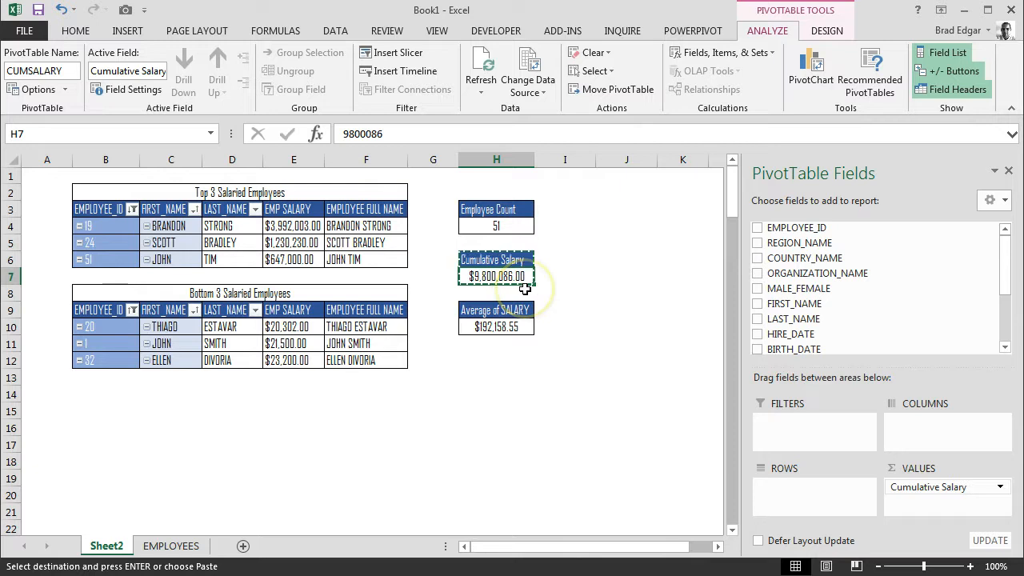
key("ctrl+1")
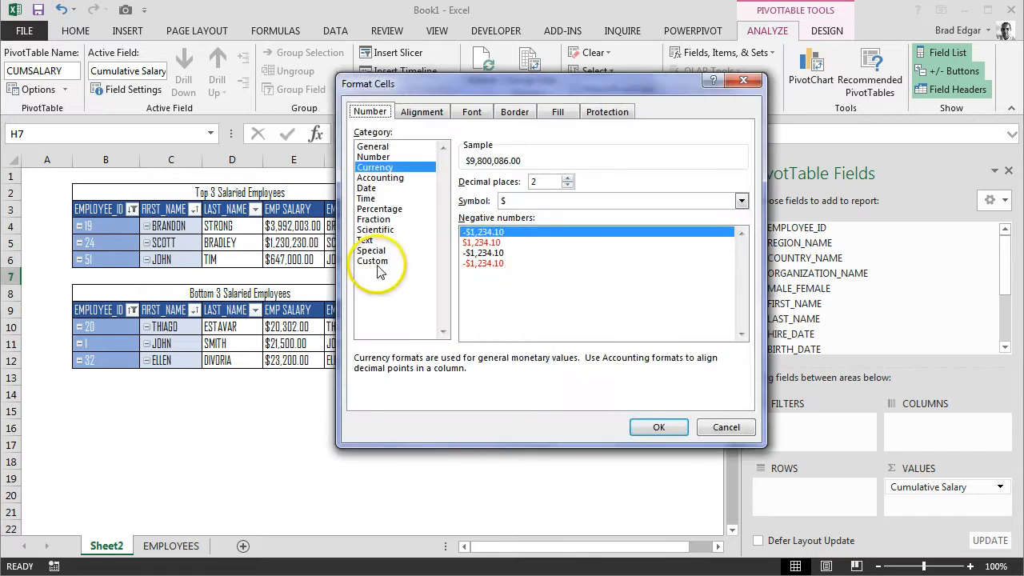
left_click(373, 261)
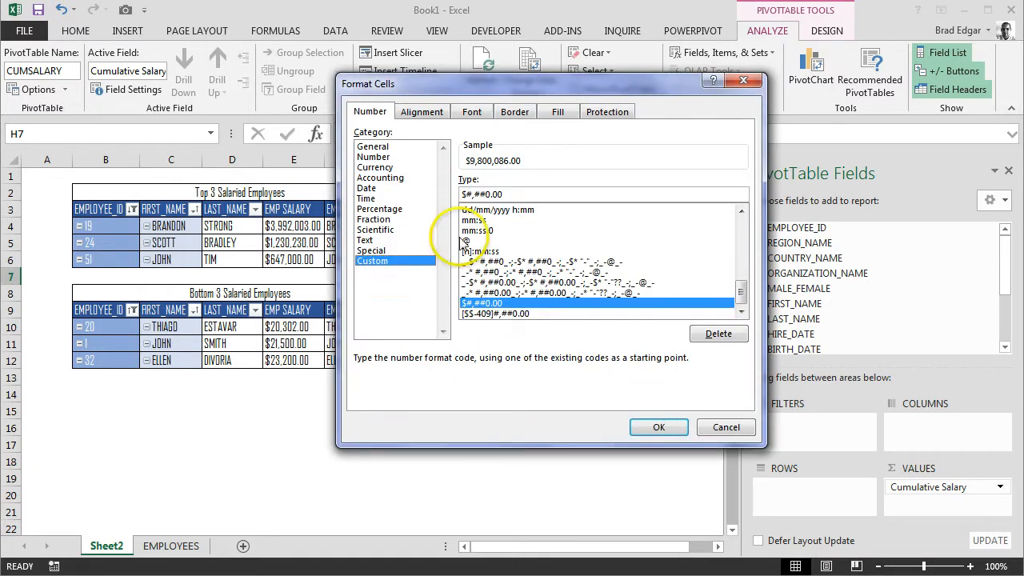
left_click_drag(503, 194, 409, 194)
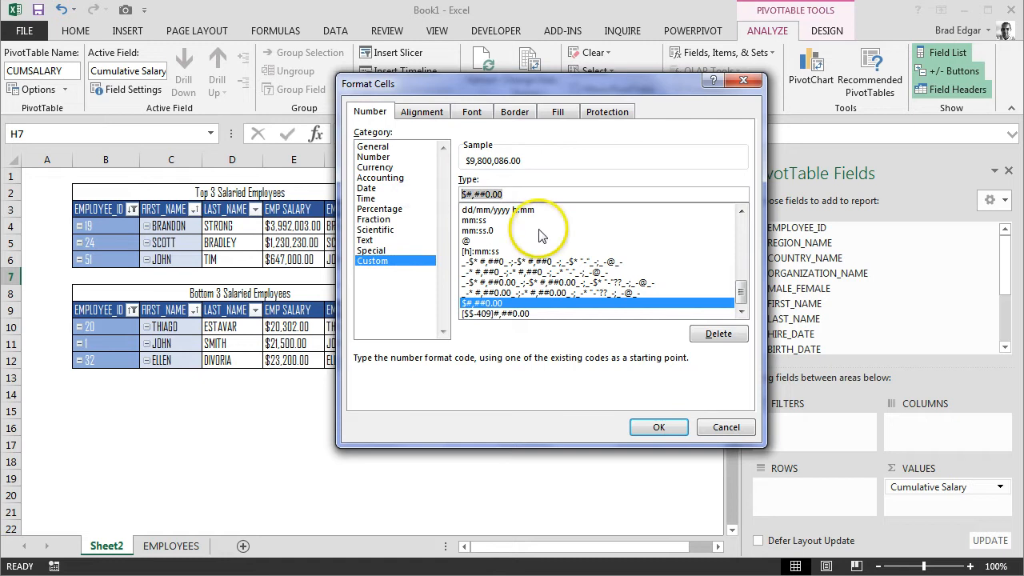
type("$")
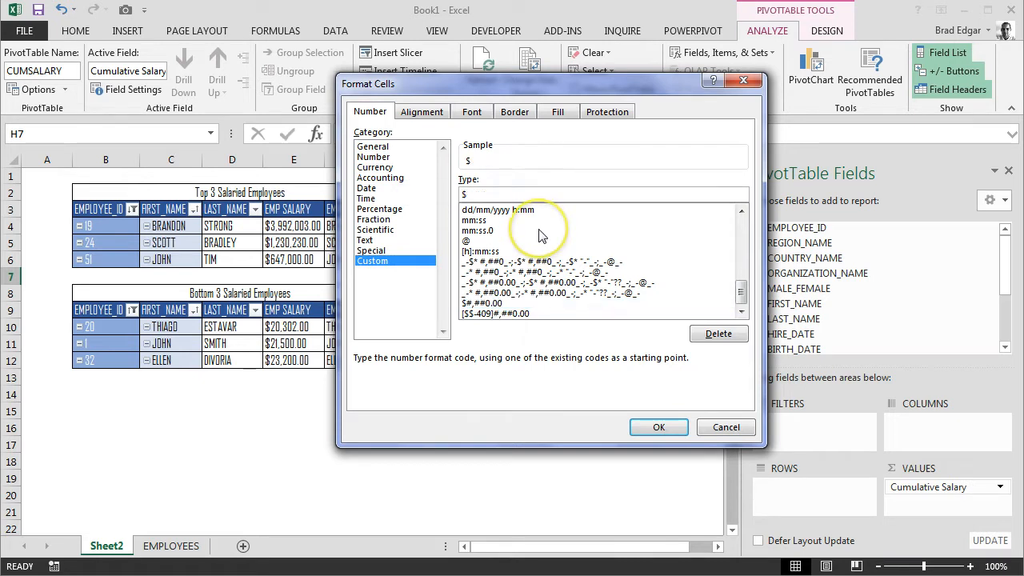
type("#,##")
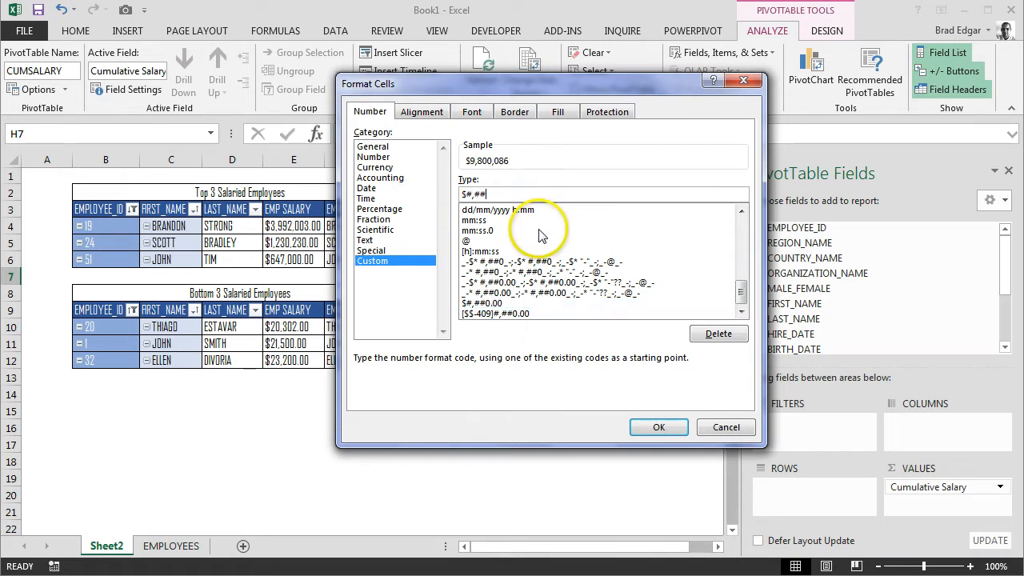
type("0,")
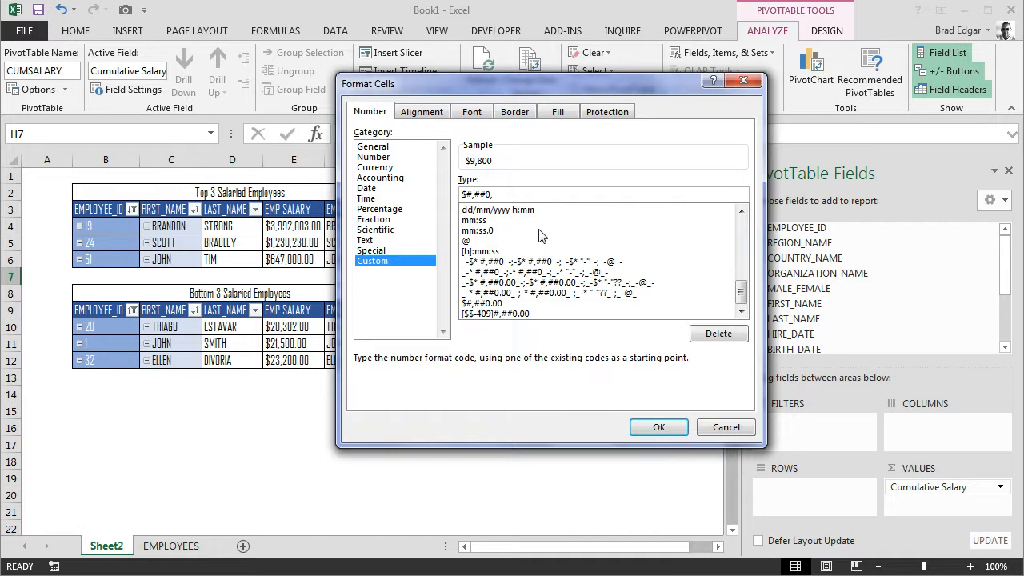
type(" \"k\"")
left_click(243, 496)
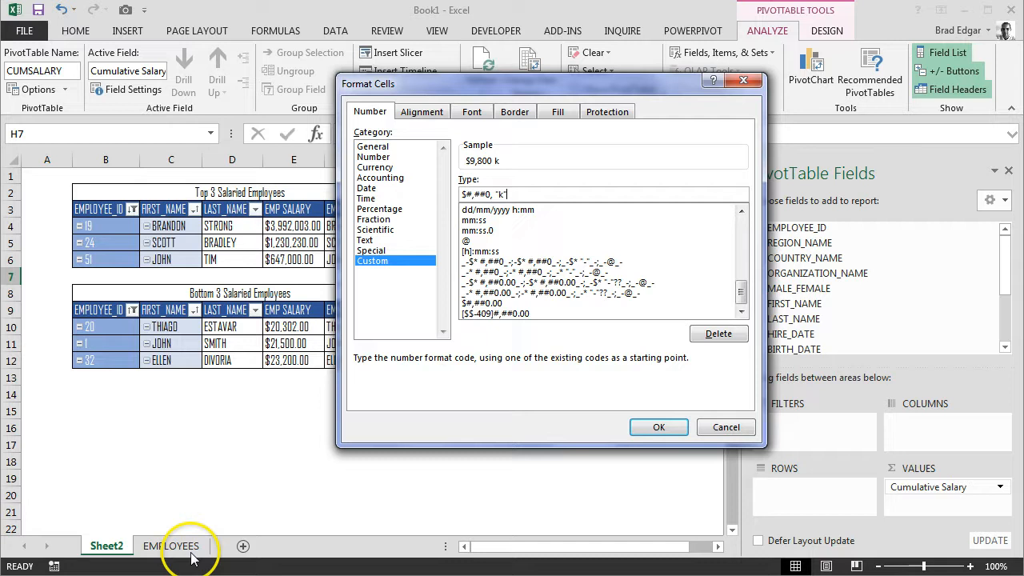
left_click(662, 428)
- Apply the custom number format $#,##0, "K" to the average salary value in H10
left_click(507, 328)
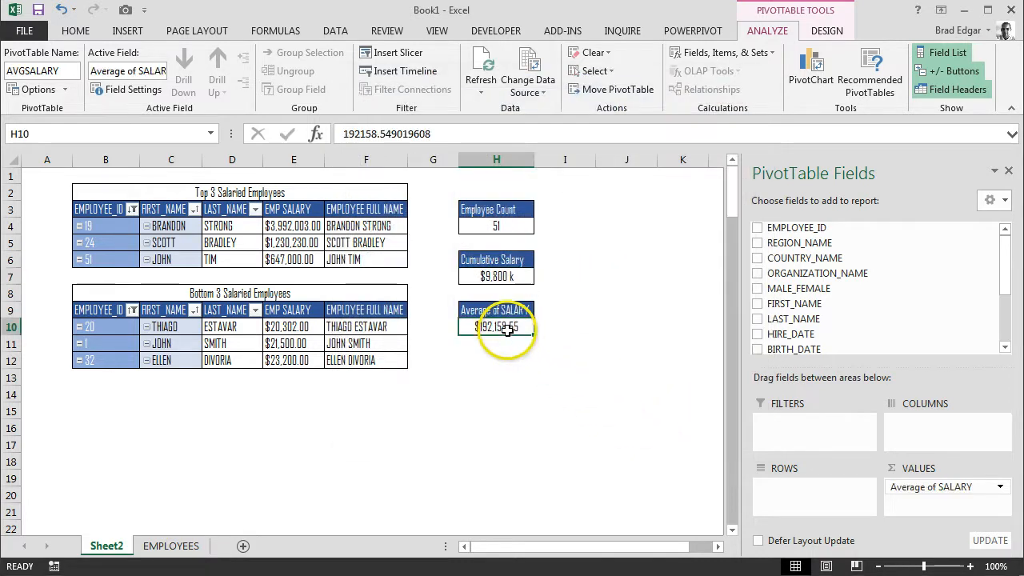
key("ctrl+1")
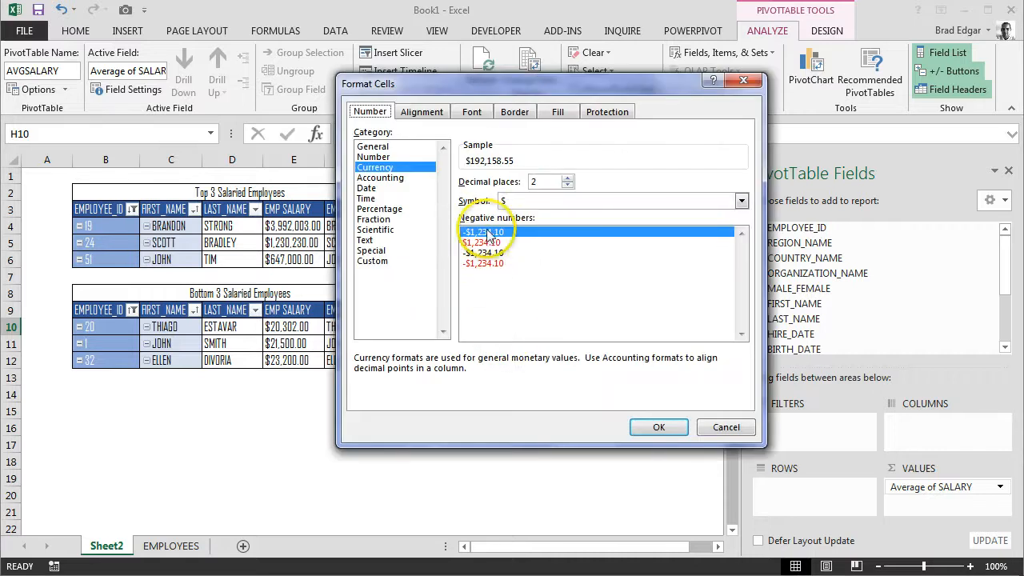
left_click(373, 260)
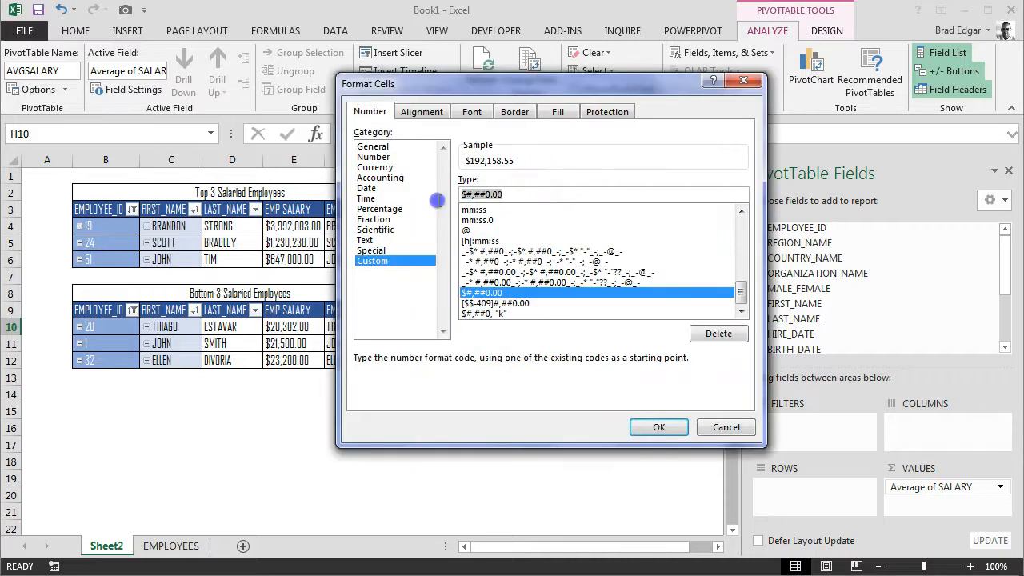
left_click_drag(436, 201, 436, 201)
left_click_drag(510, 194, 472, 195)
key("BackSpace")
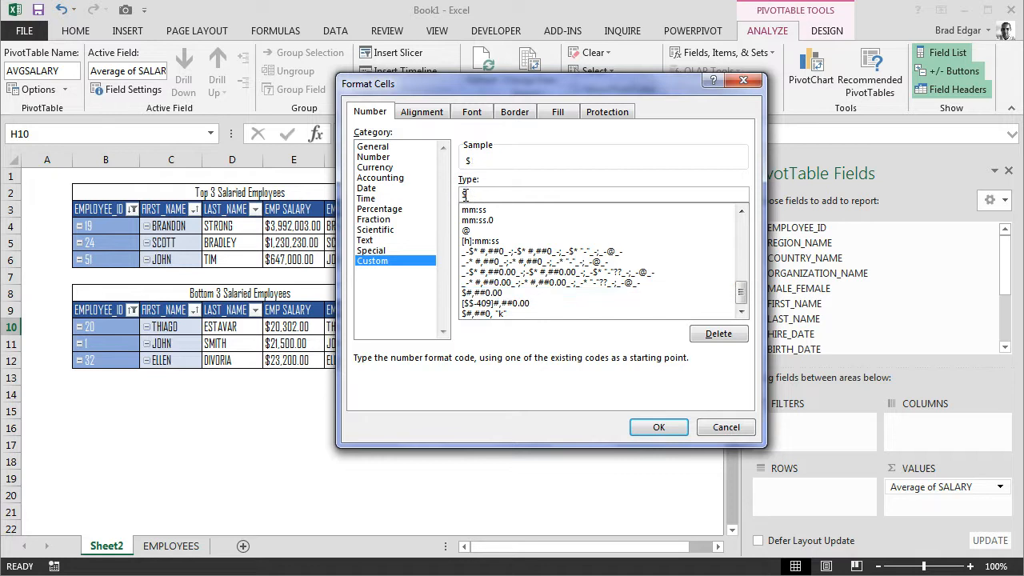
type("#,##")
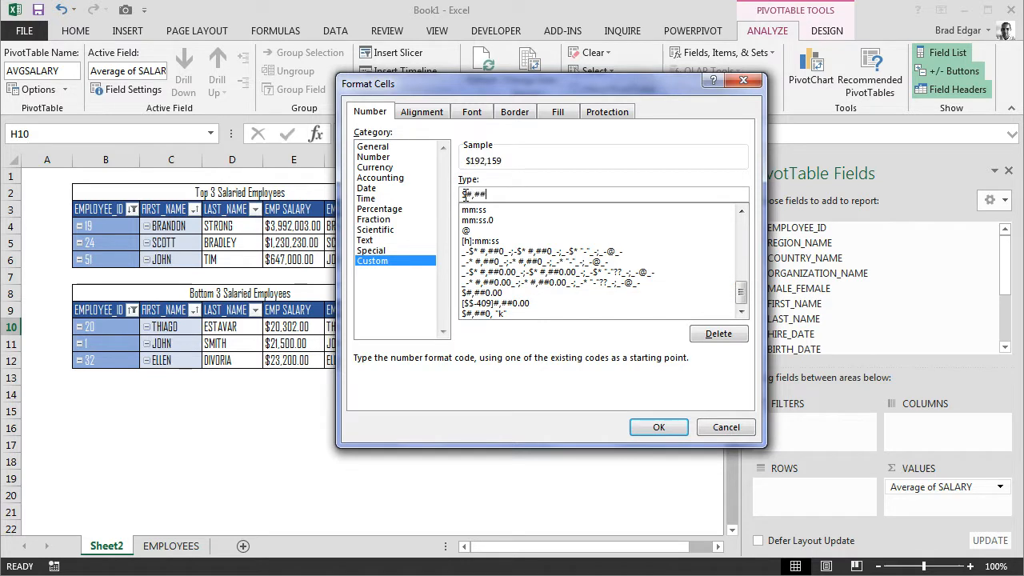
type("0, \"K\"")
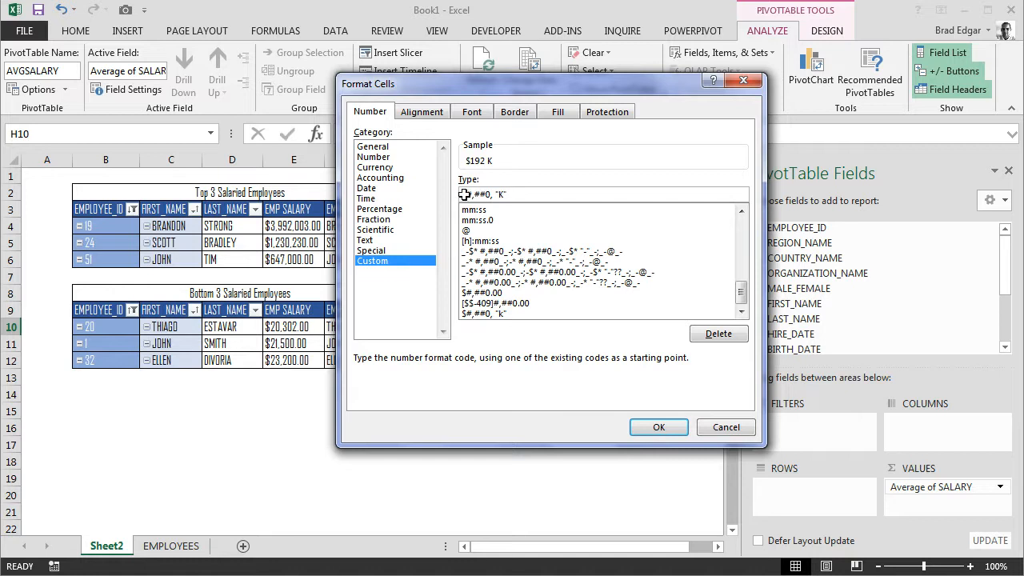
key("Return")
left_click(645, 345)
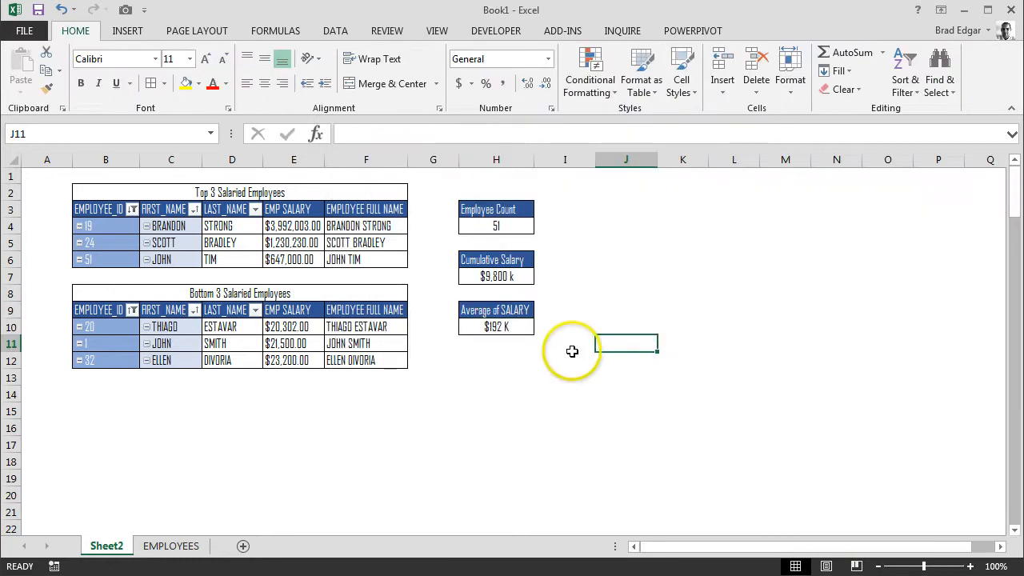
- Rename the value header of the PivotTable at H9 to Average Salary
left_click(504, 312)
type("A")
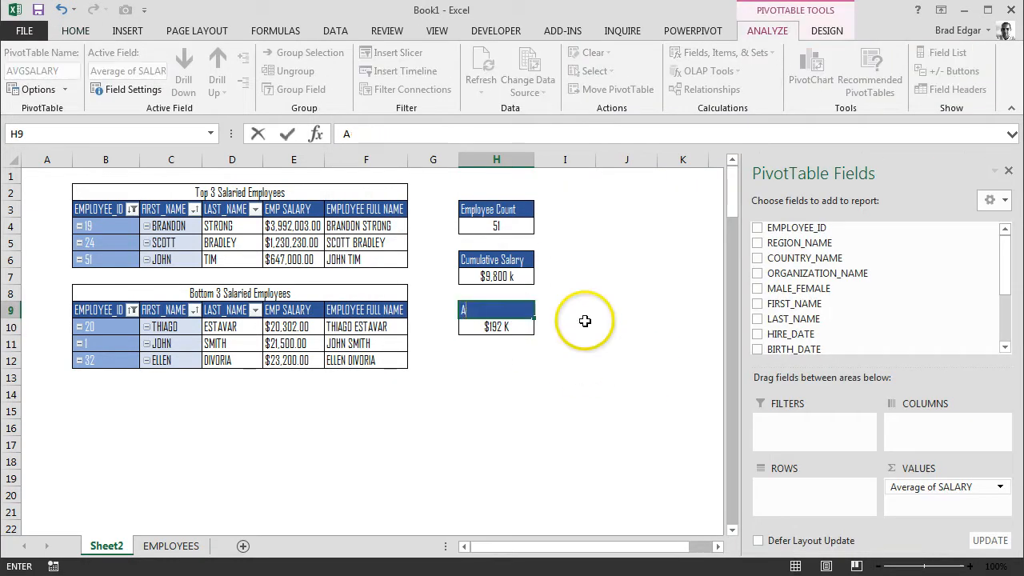
type("verage Salary")
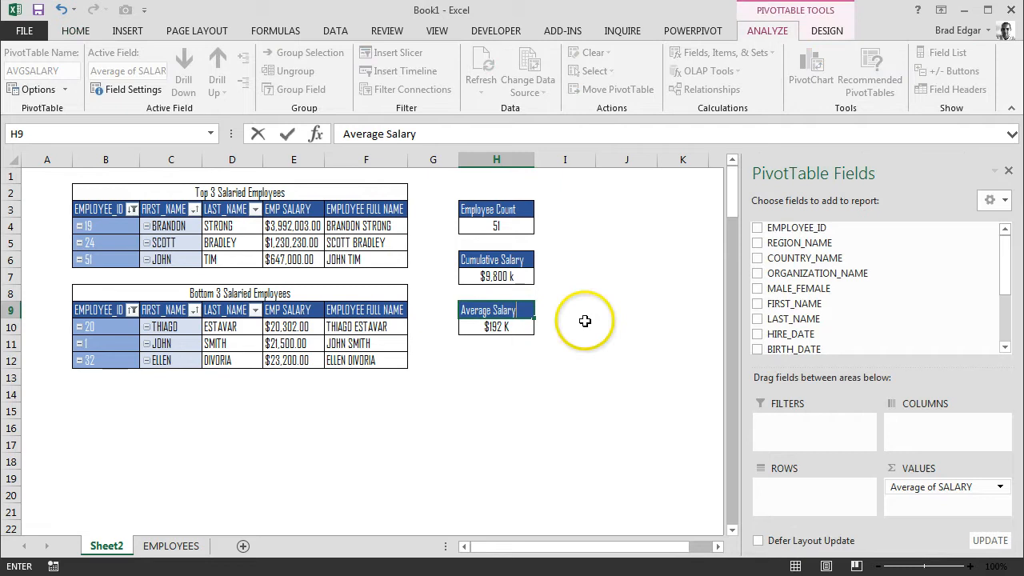
key("Return")
left_click(635, 364)
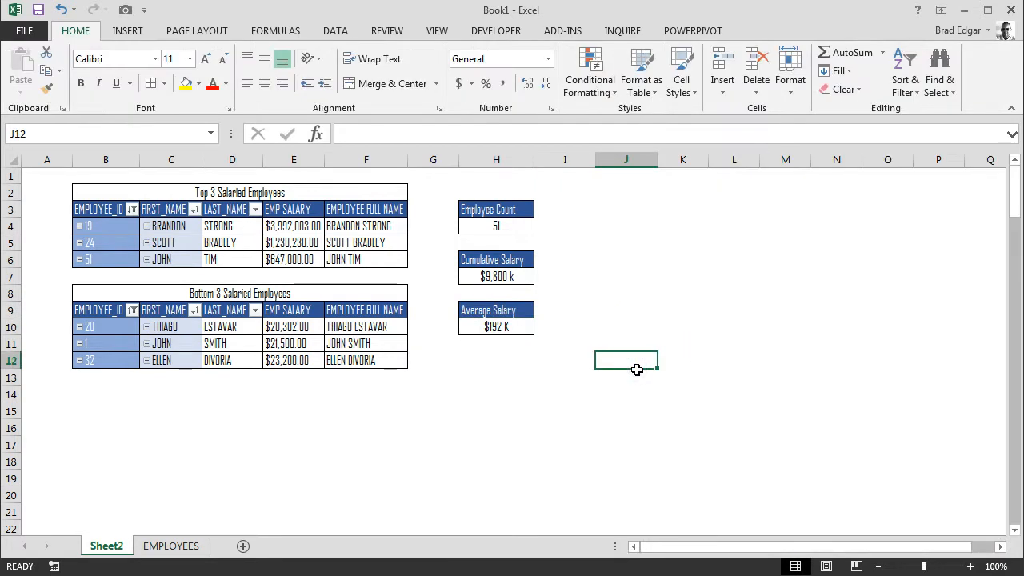
left_click(672, 310)
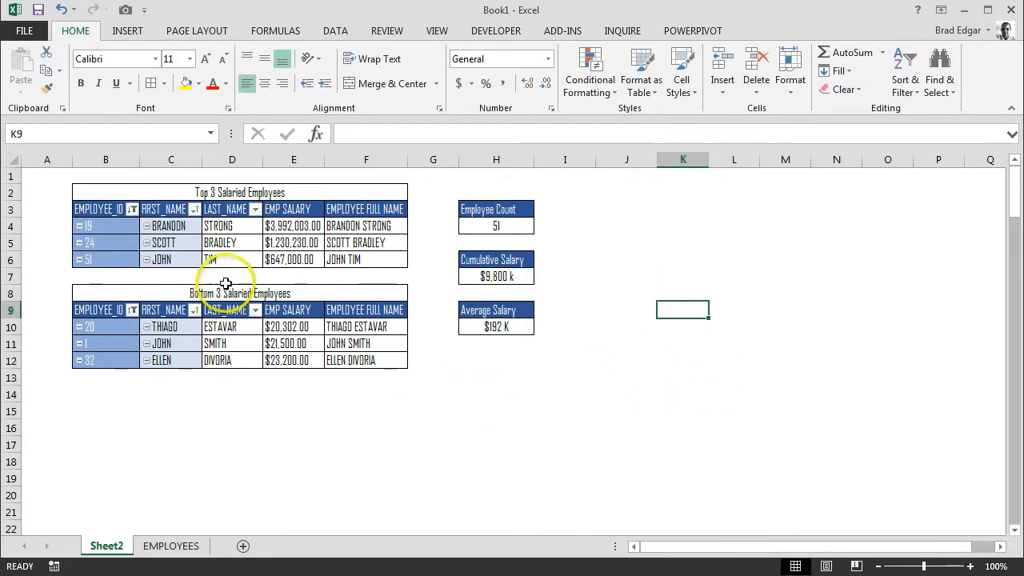
left_click_drag(54, 181, 568, 395)
left_click(569, 395)
left_click(604, 346)
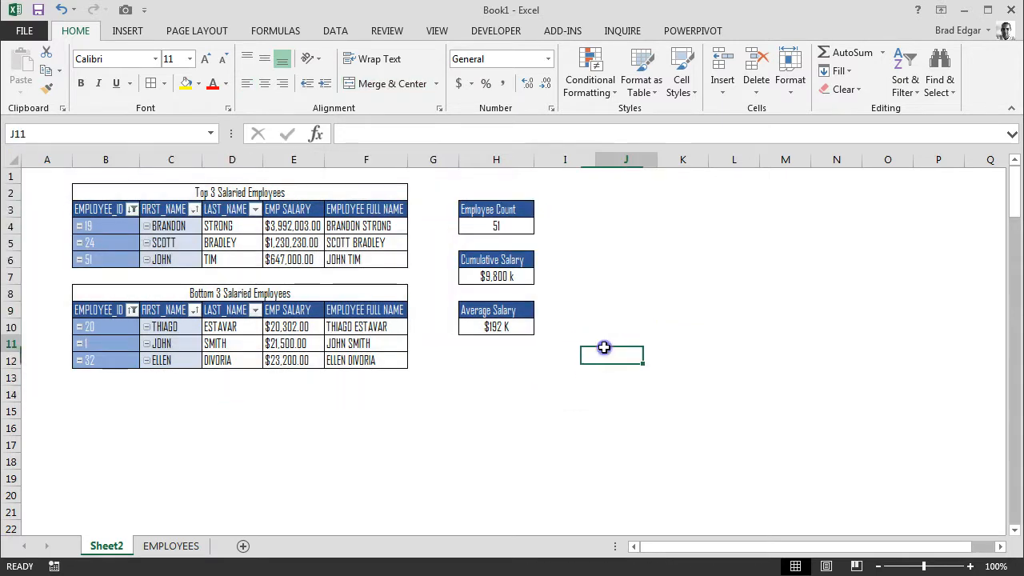
- Rename the Sheet2 worksheet to CALCULATIONS
key("alt")
key("h")
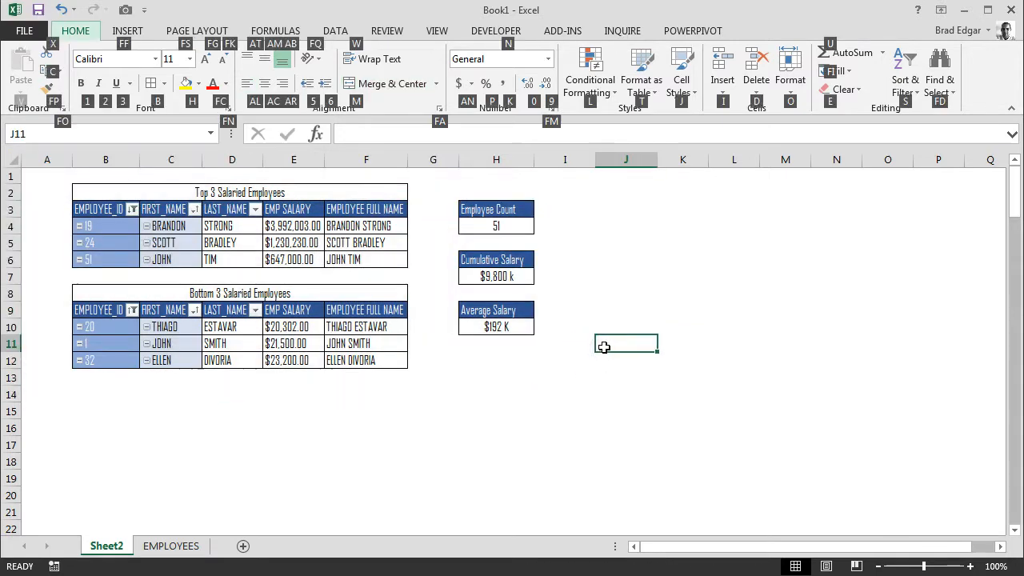
key("o")
key("r")
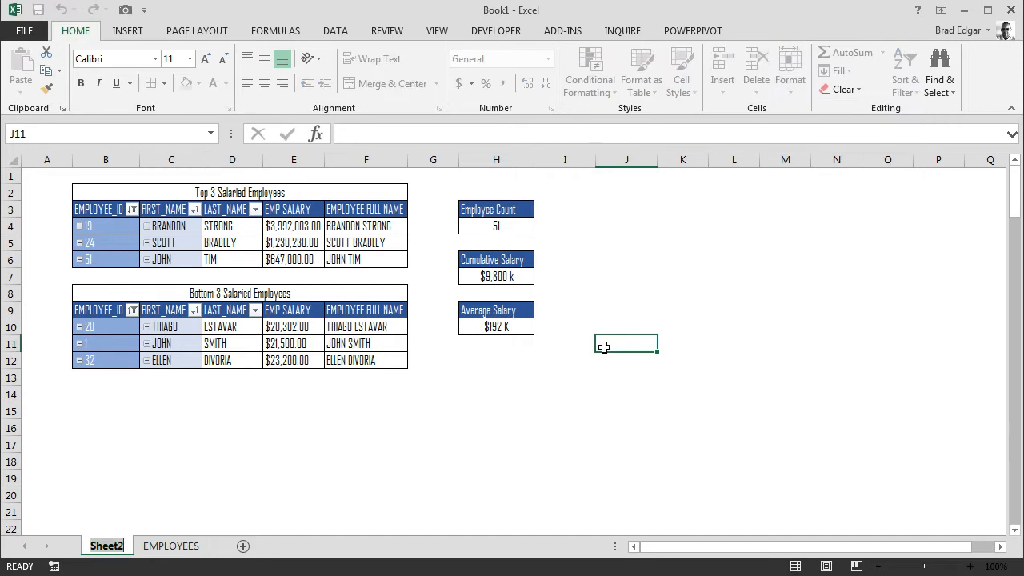
type("CALCULATIONS")
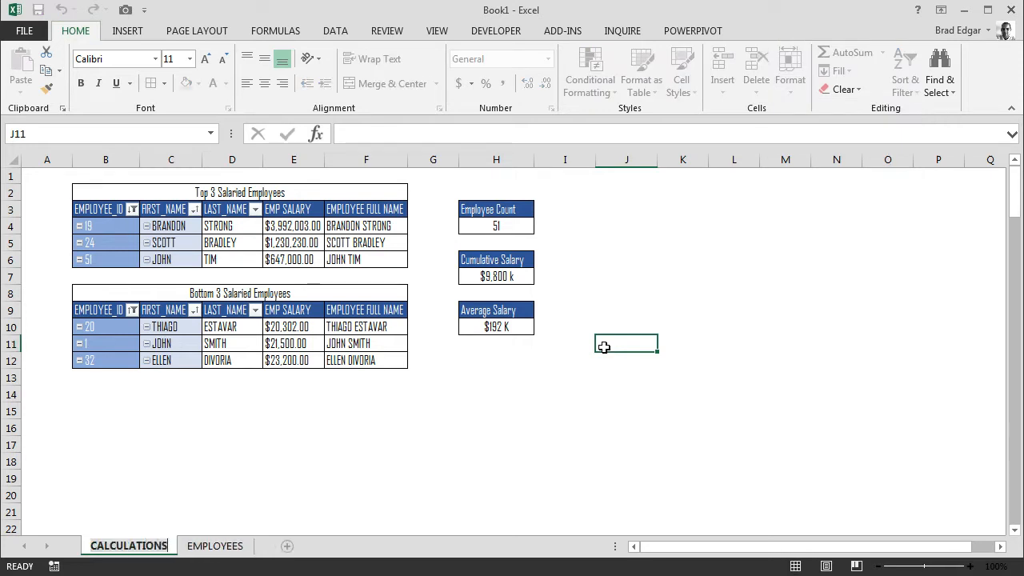
key("Return")
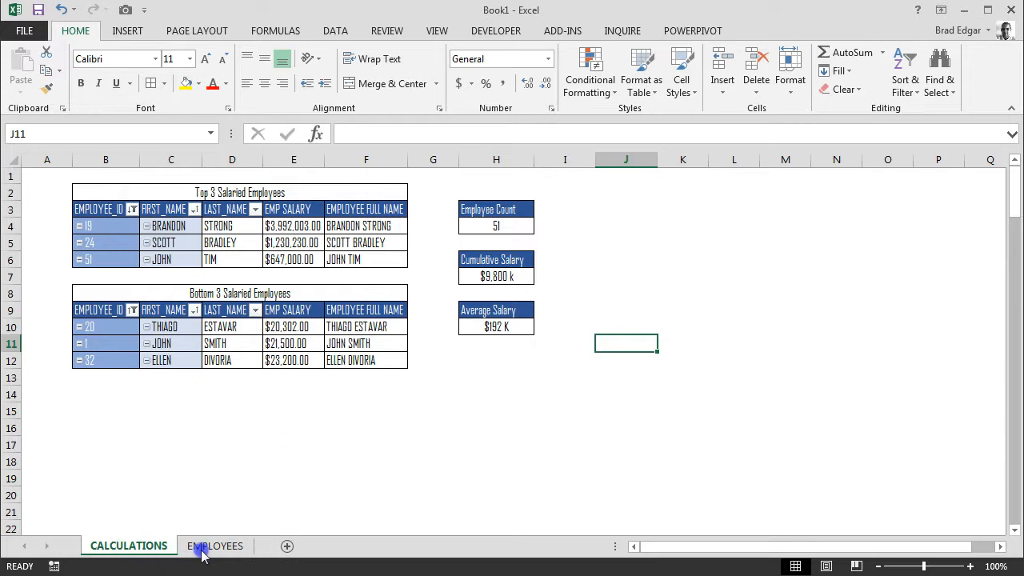
- Reorder the worksheets so that EMPLOYEES comes before CALCULATIONS
left_click_drag(202, 554, 276, 547)
left_click(274, 489)
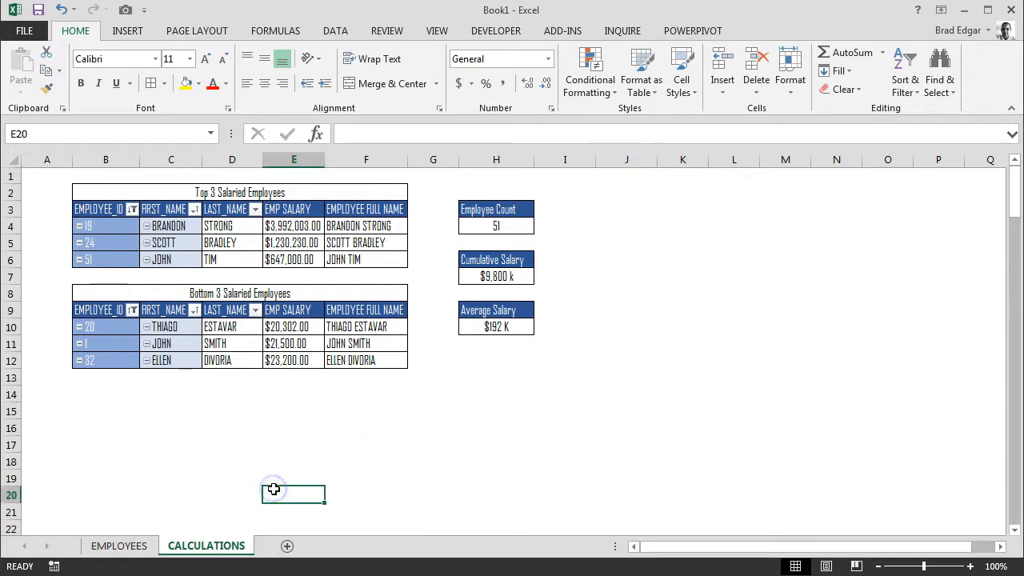
left_click(197, 413)
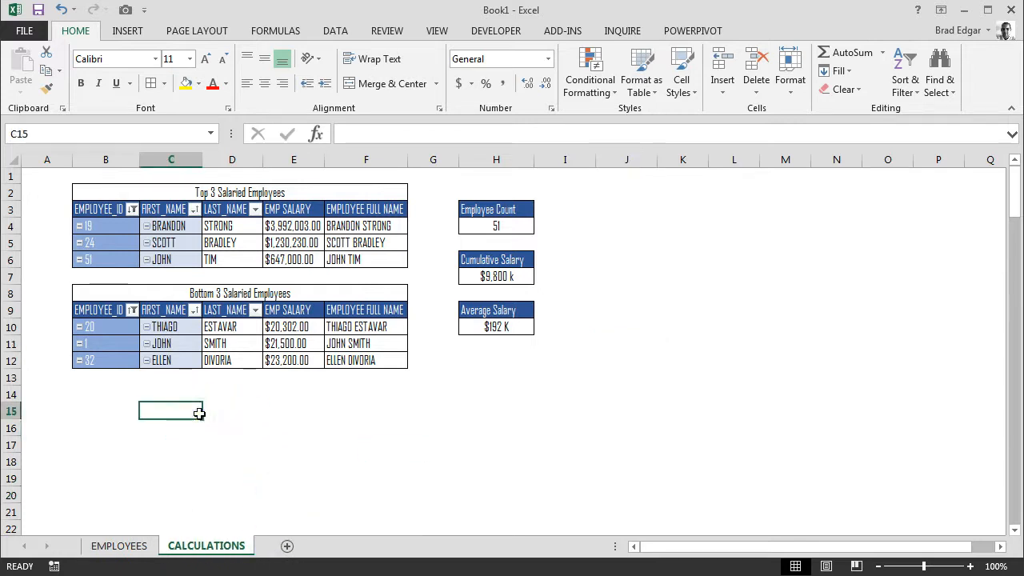